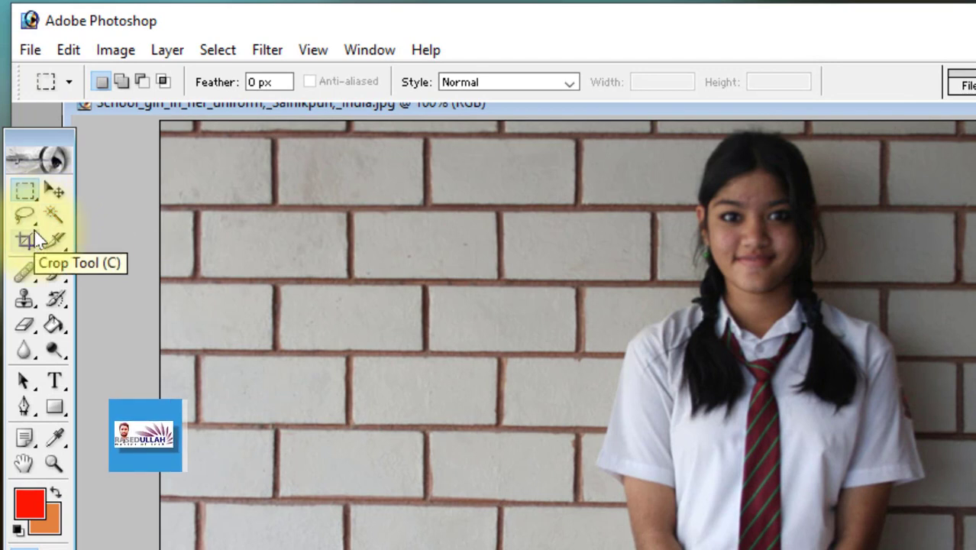
Step: Review the Lasso, Polygonal Lasso and Magnetic Lasso variants, keeping the standard Lasso Tool
click(37, 224)
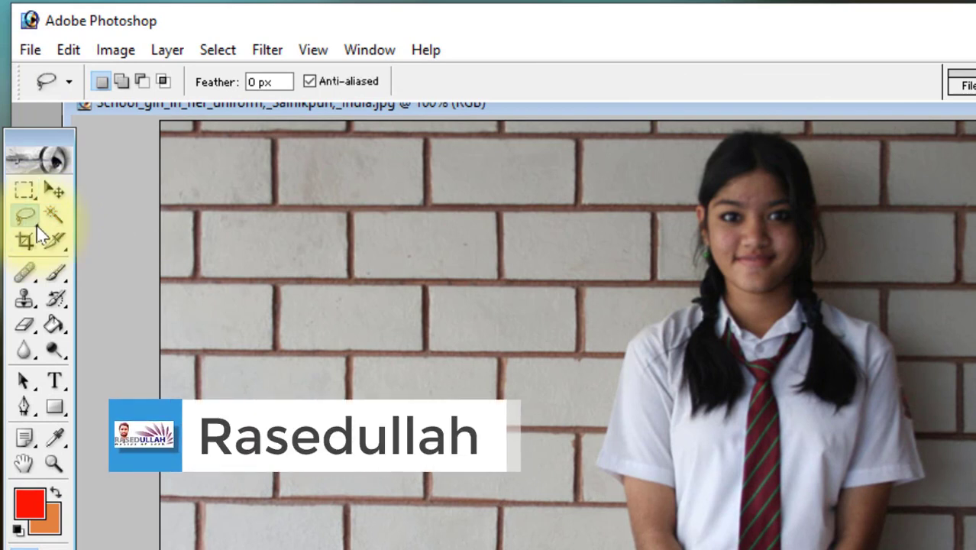
click(36, 227)
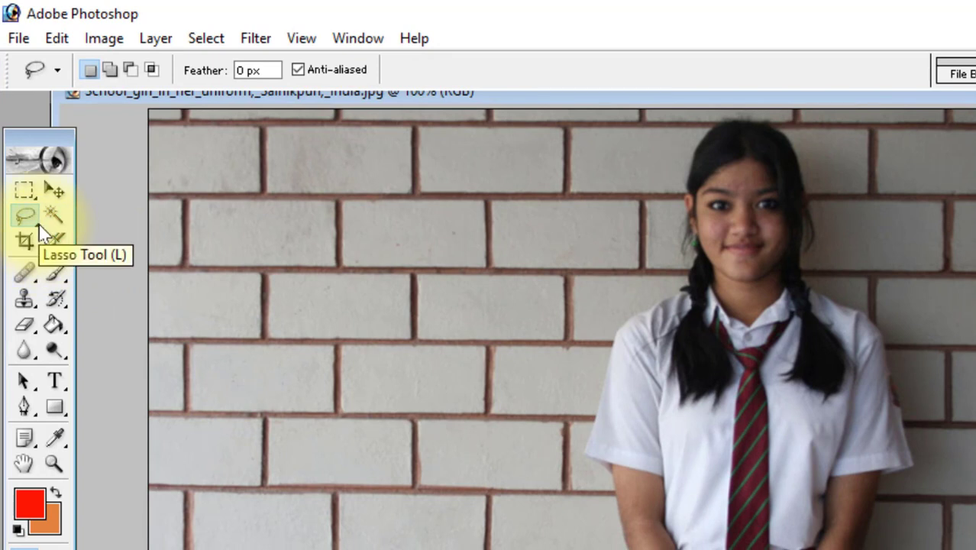
drag(42, 229, 80, 235)
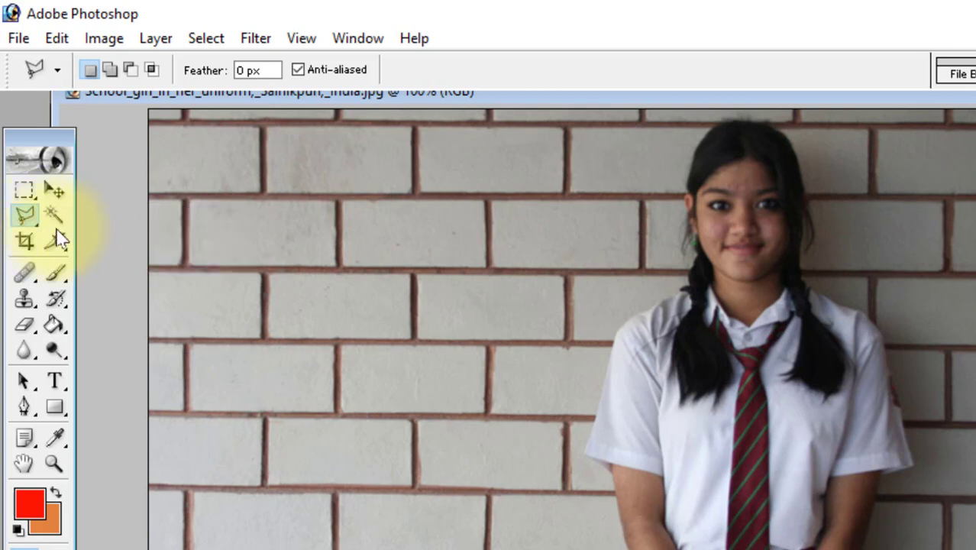
mouse_move(28, 215)
mouse_down()
mouse_move(130, 221)
mouse_move(107, 268)
mouse_move(184, 263)
mouse_move(149, 228)
mouse_move(436, 446)
mouse_move(124, 257)
mouse_move(115, 217)
mouse_up()
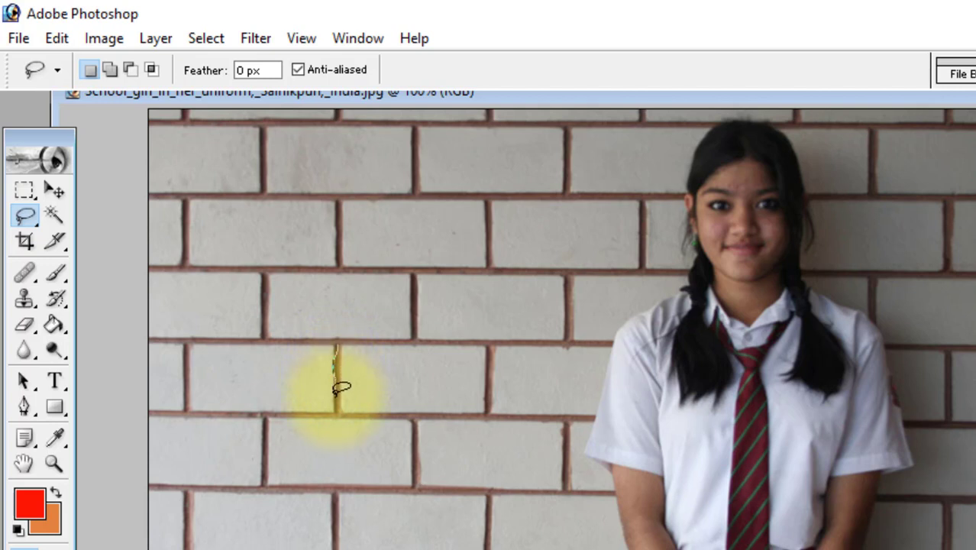
mouse_move(340, 400)
mouse_down()
mouse_move(479, 409)
mouse_move(497, 396)
mouse_move(496, 352)
mouse_move(420, 330)
mouse_move(341, 333)
mouse_up()
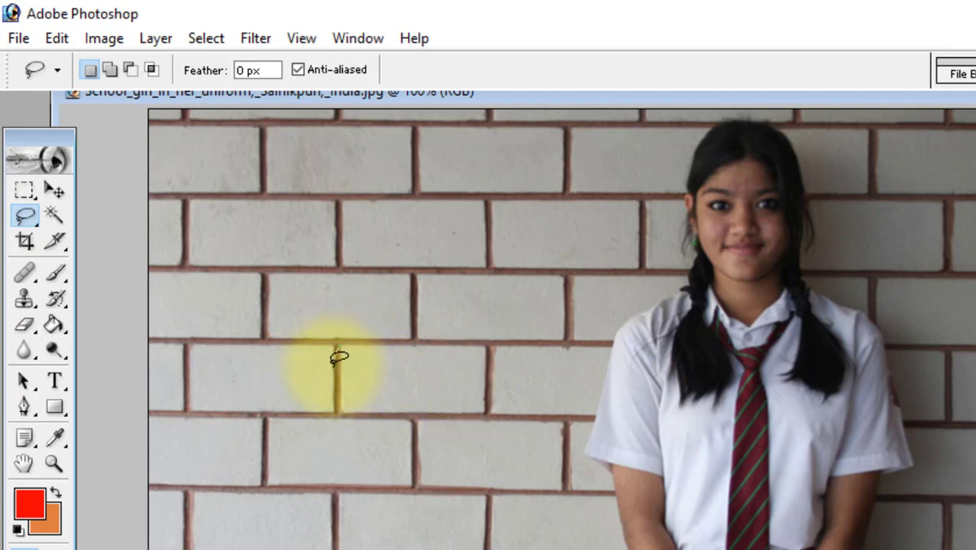
mouse_move(374, 406)
mouse_down()
mouse_move(463, 417)
mouse_move(518, 446)
mouse_move(500, 501)
mouse_move(472, 533)
mouse_up()
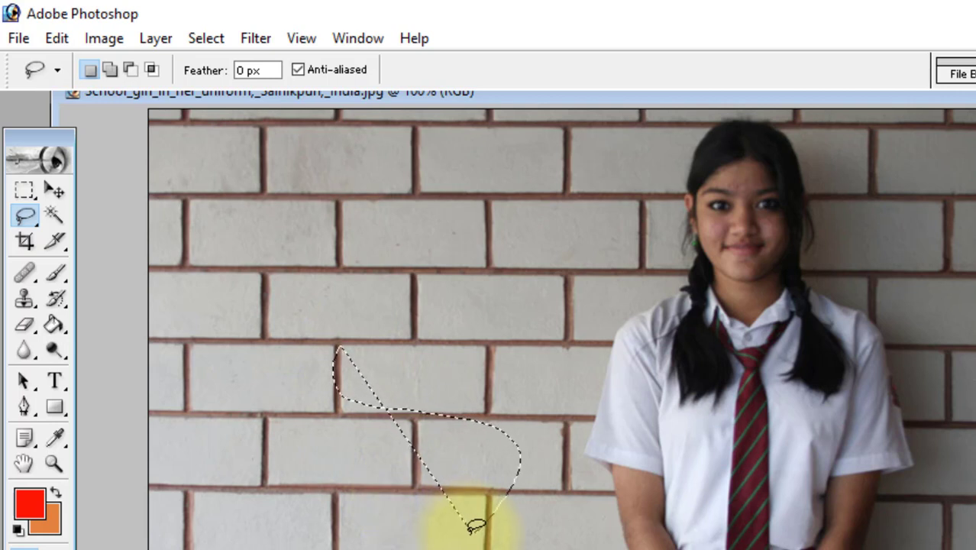
drag(474, 525, 473, 525)
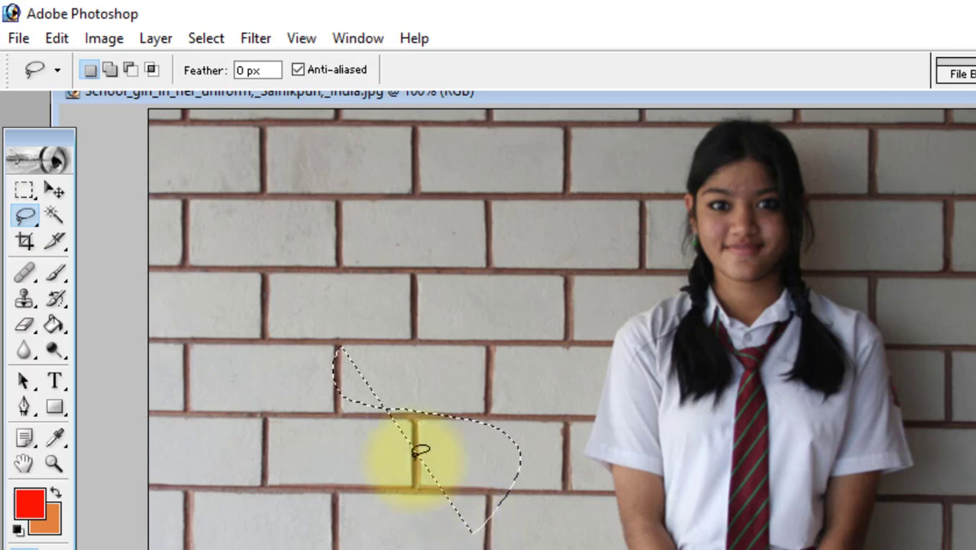
click(225, 342)
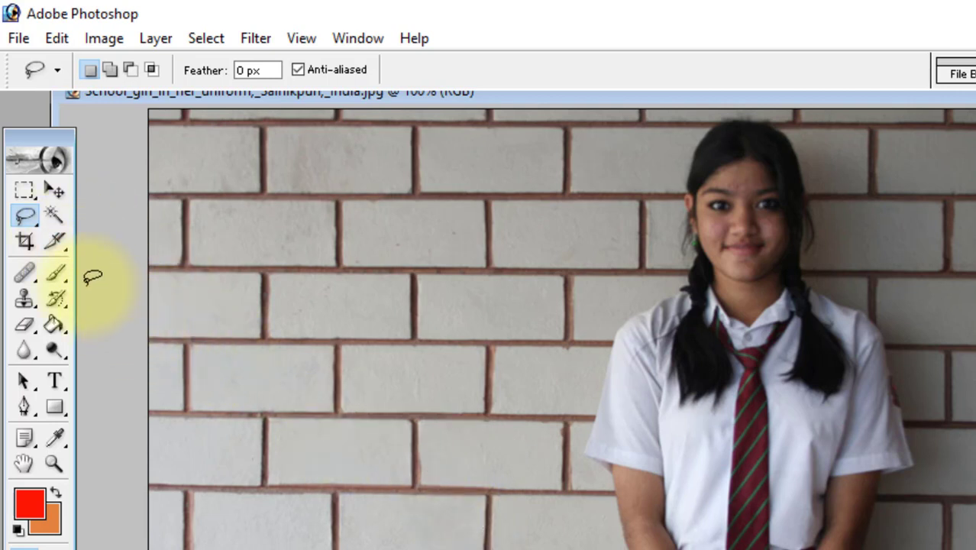
drag(18, 211, 112, 238)
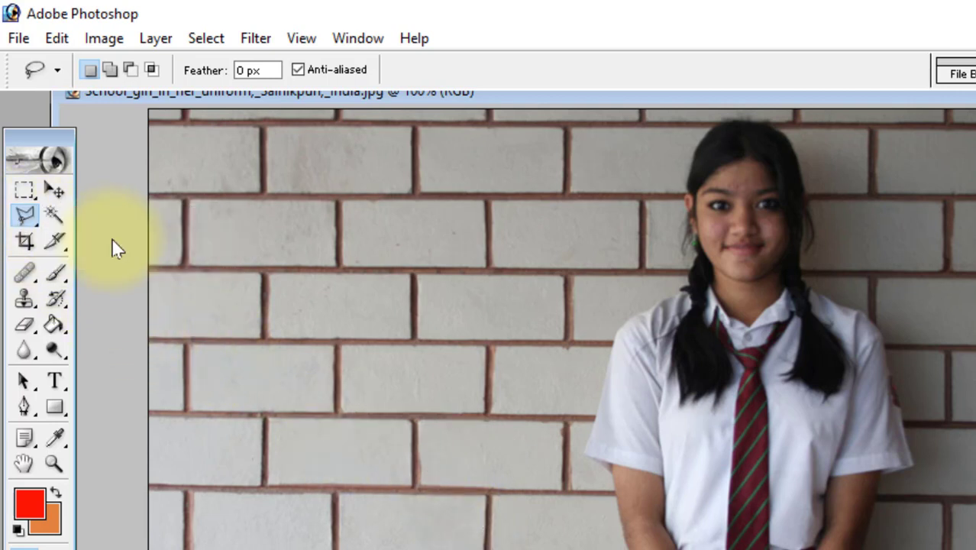
click(453, 494)
click(485, 432)
click(580, 376)
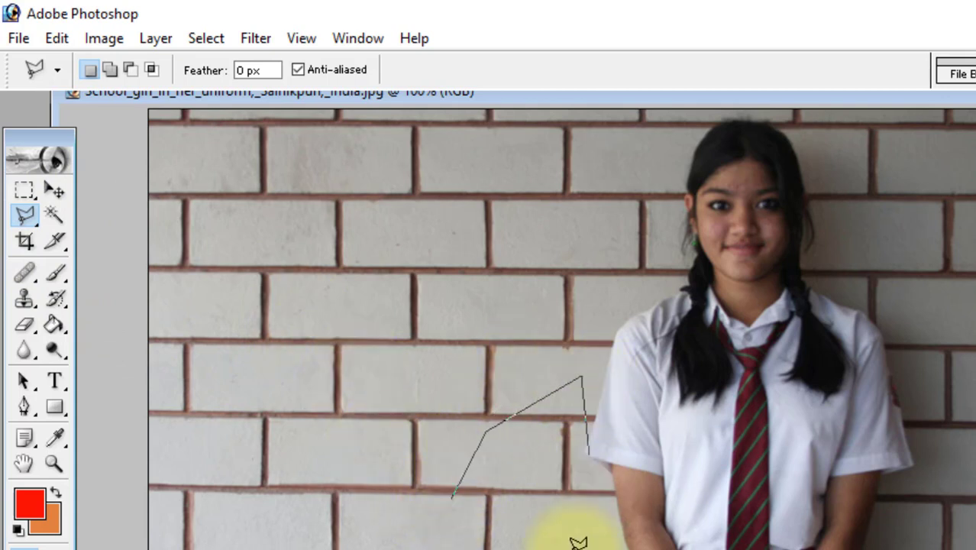
click(947, 541)
click(862, 282)
click(533, 252)
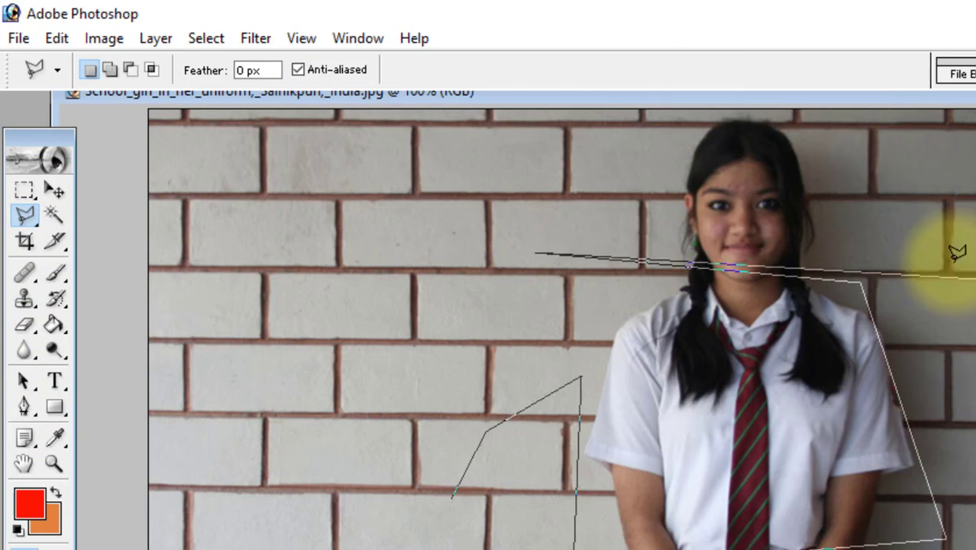
double_click(501, 345)
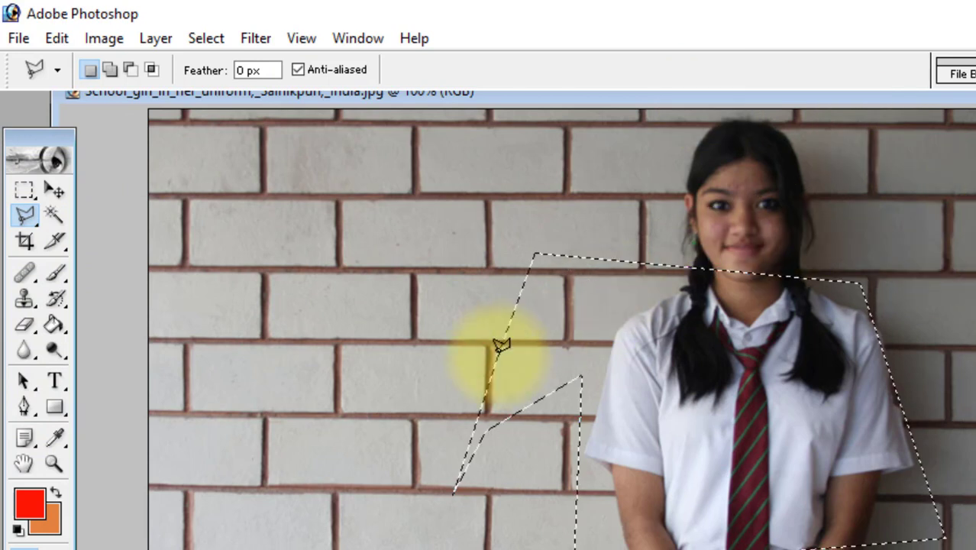
key(ctrl+d)
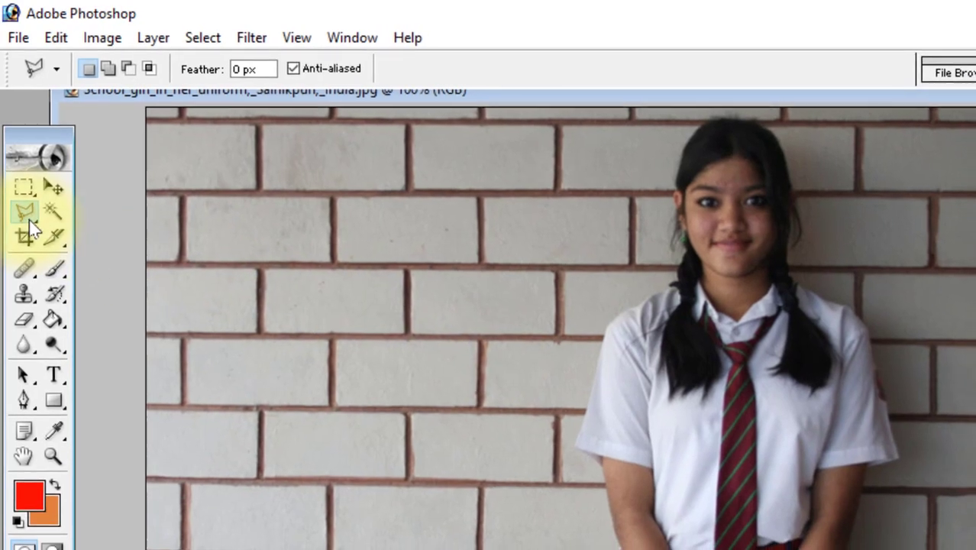
Step: Trace a freehand Lasso outline around the school girl's whole figure and close it
mouse_move(24, 214)
mouse_down()
mouse_move(110, 230)
mouse_move(106, 205)
mouse_up()
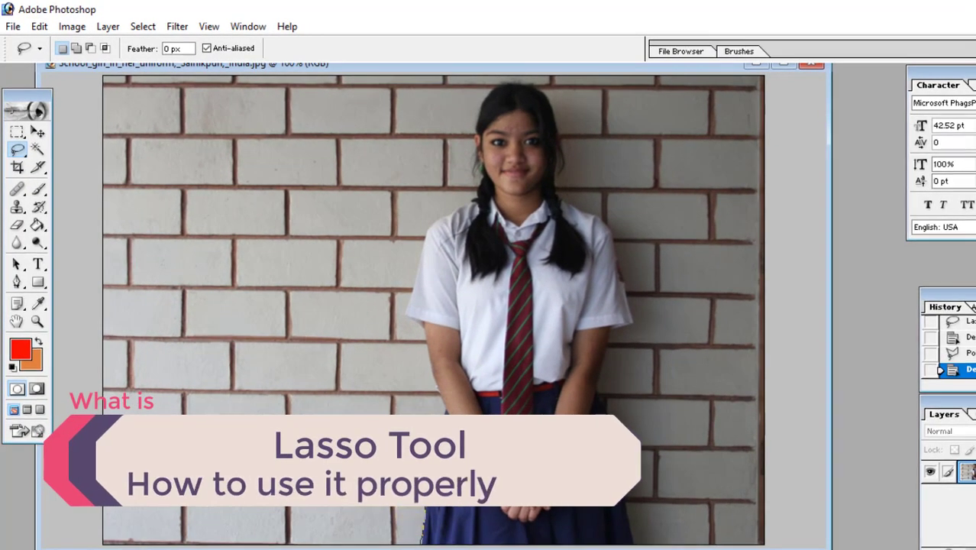
mouse_move(443, 403)
mouse_down()
mouse_move(426, 370)
mouse_move(427, 339)
mouse_move(409, 320)
mouse_move(410, 289)
mouse_move(426, 239)
mouse_move(472, 190)
mouse_move(484, 99)
mouse_move(518, 77)
mouse_move(551, 98)
mouse_move(557, 182)
mouse_move(607, 231)
mouse_move(634, 306)
mouse_up()
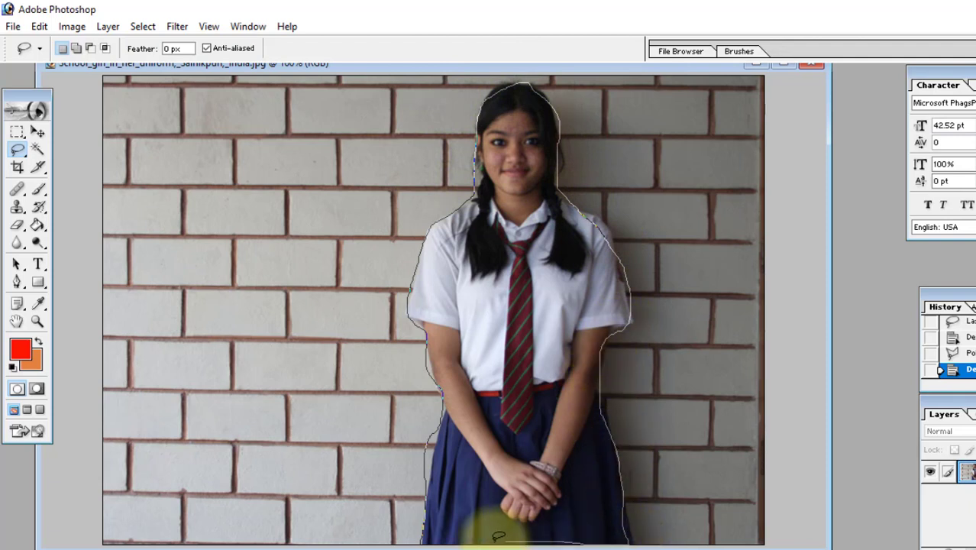
drag(418, 541, 391, 519)
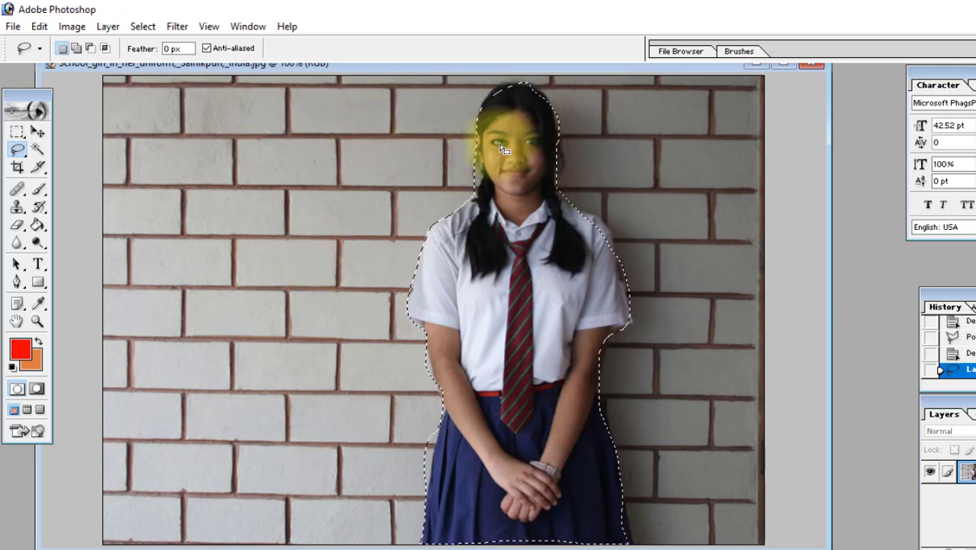
Step: Copy the selected girl and create a new blank 1280 × 720 document
click(39, 26)
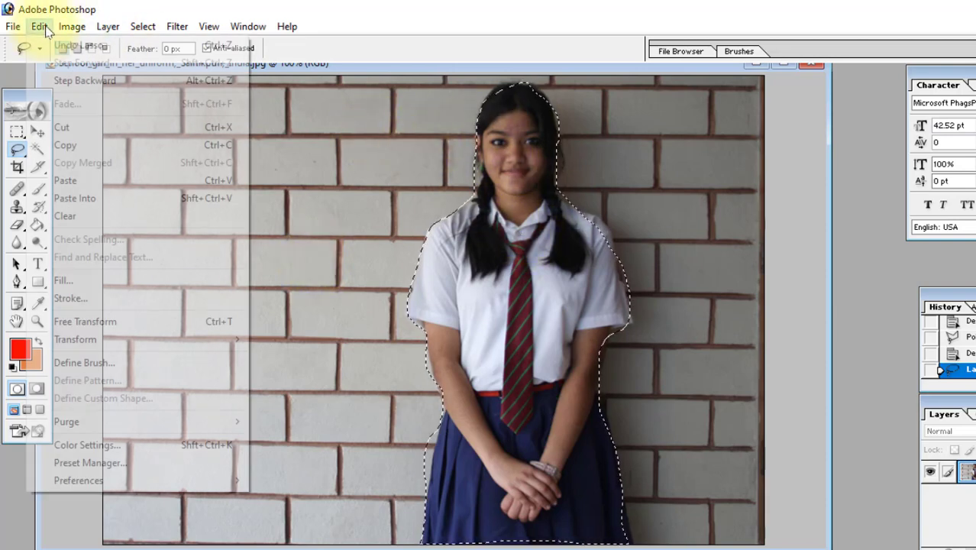
click(86, 145)
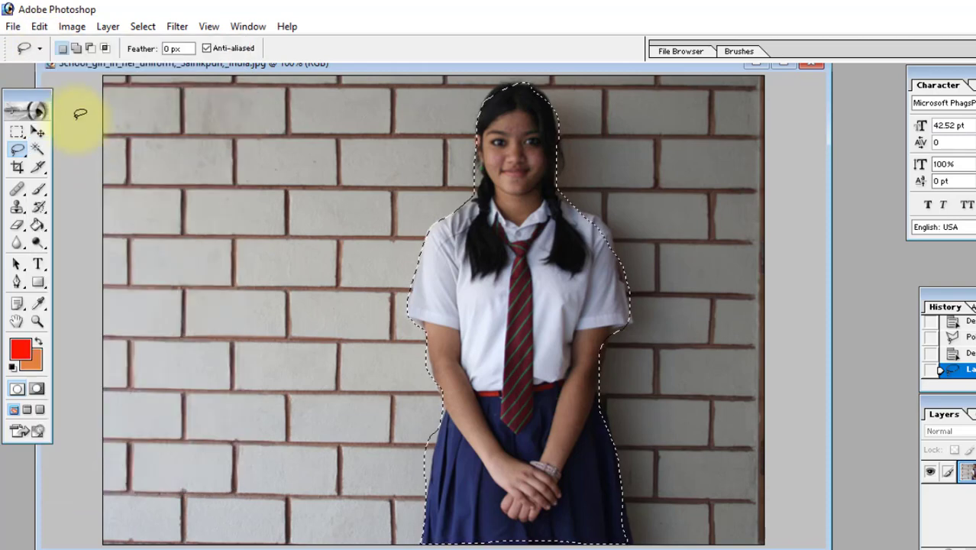
click(12, 26)
click(38, 46)
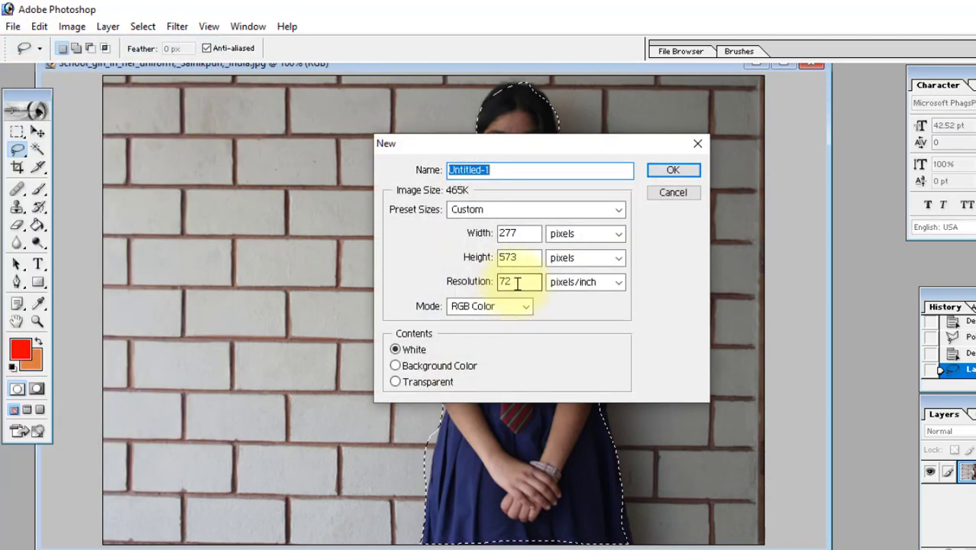
click(514, 209)
click(498, 525)
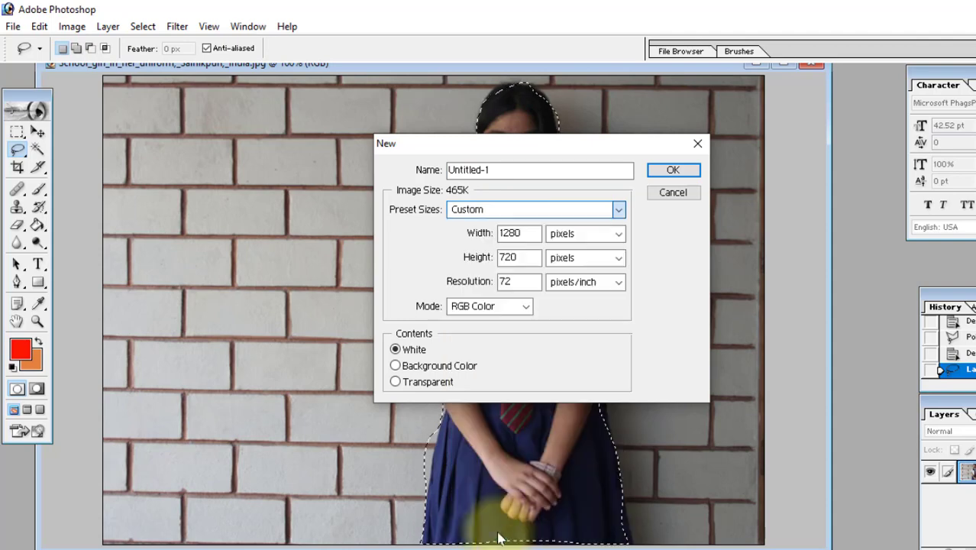
click(666, 169)
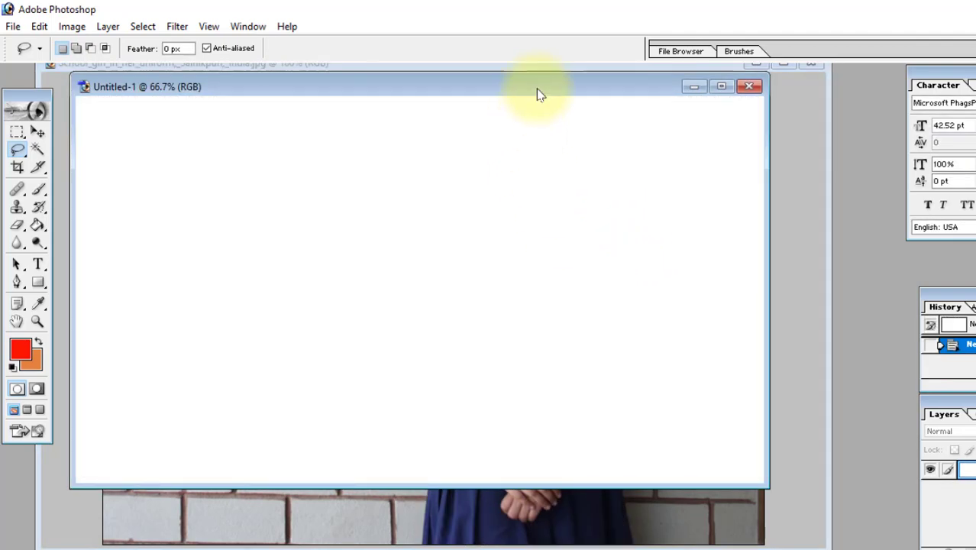
Step: Enlarge the Untitled-1 window and paste the girl into it as Layer 1
drag(537, 94, 532, 125)
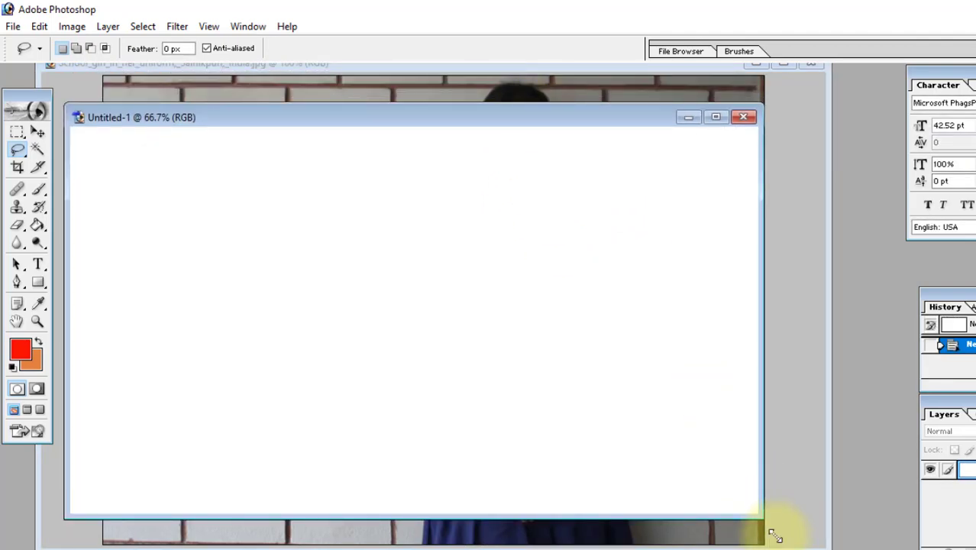
drag(776, 536, 814, 549)
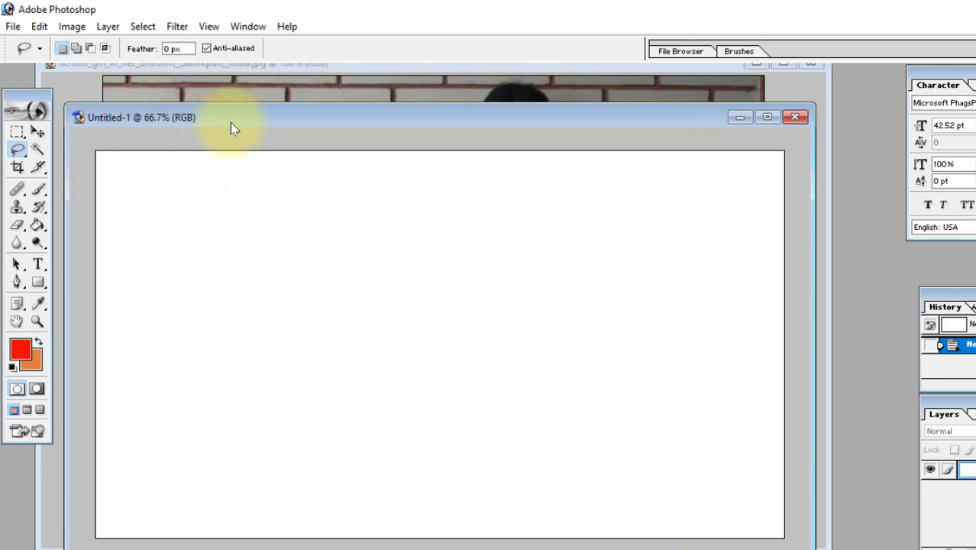
drag(233, 128, 244, 107)
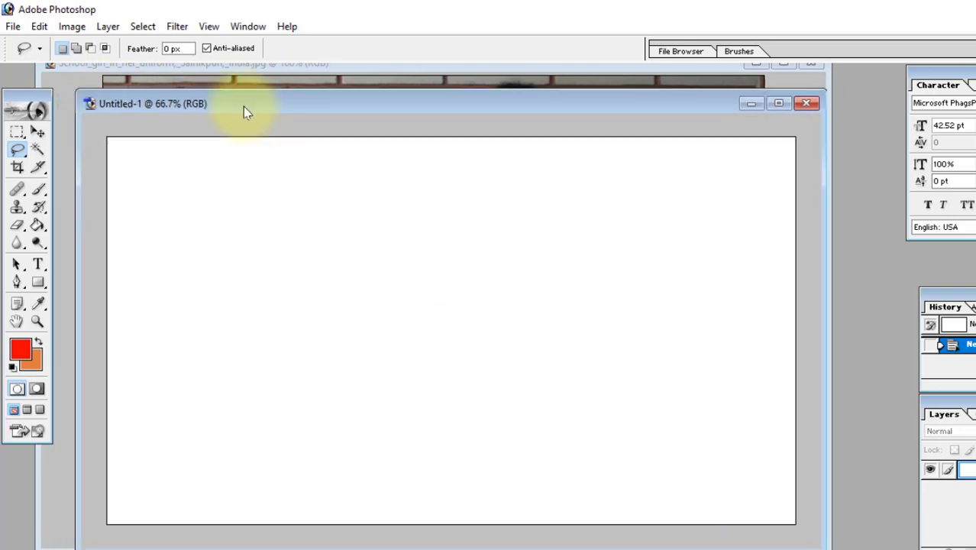
click(39, 25)
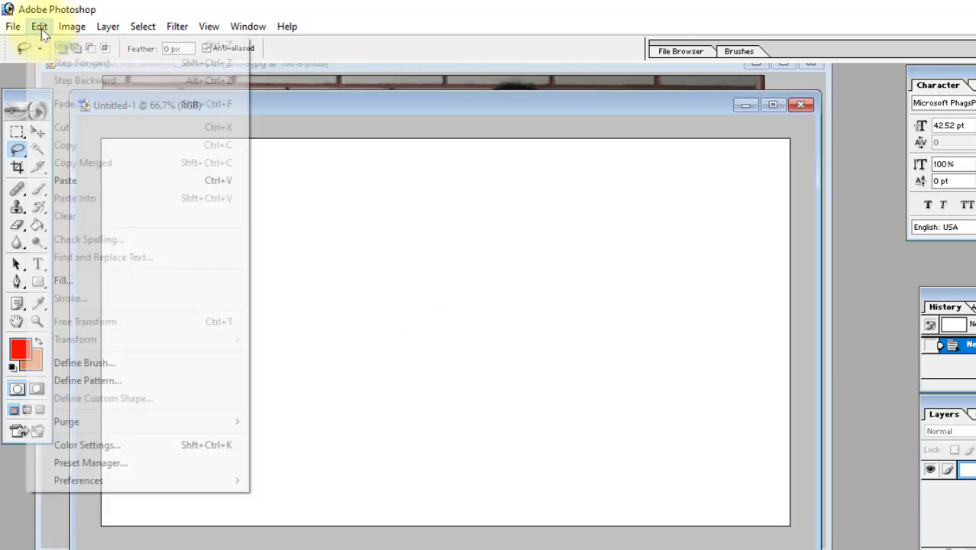
click(65, 182)
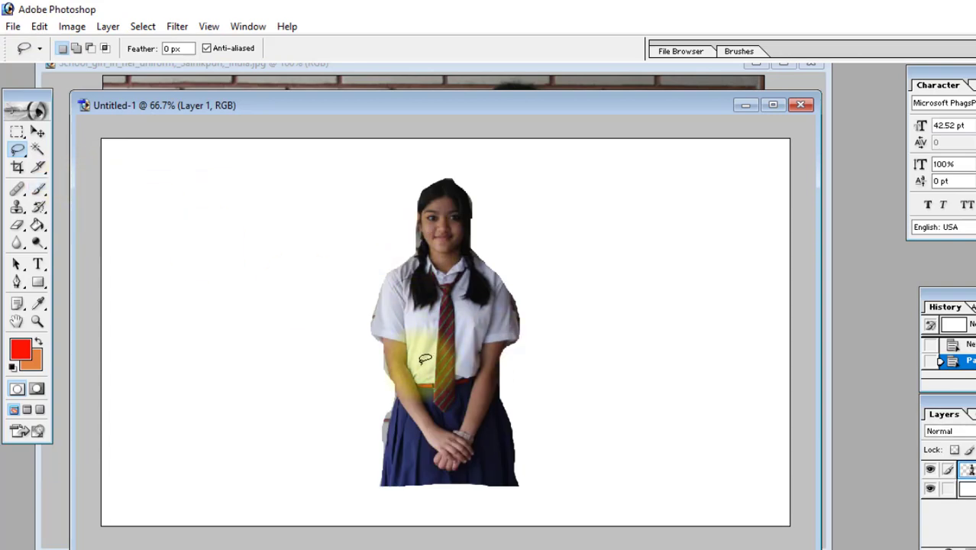
key(z)
click(407, 377)
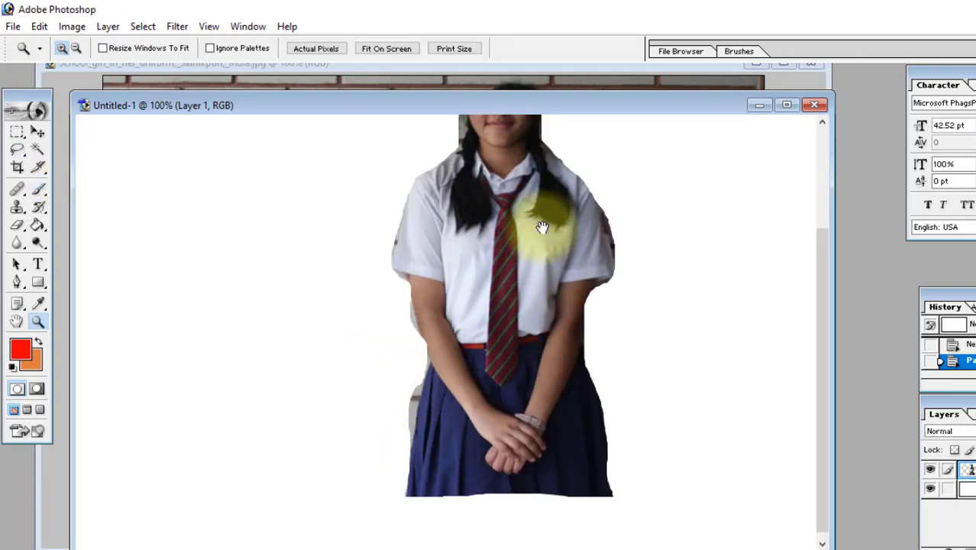
drag(545, 207, 533, 327)
click(16, 321)
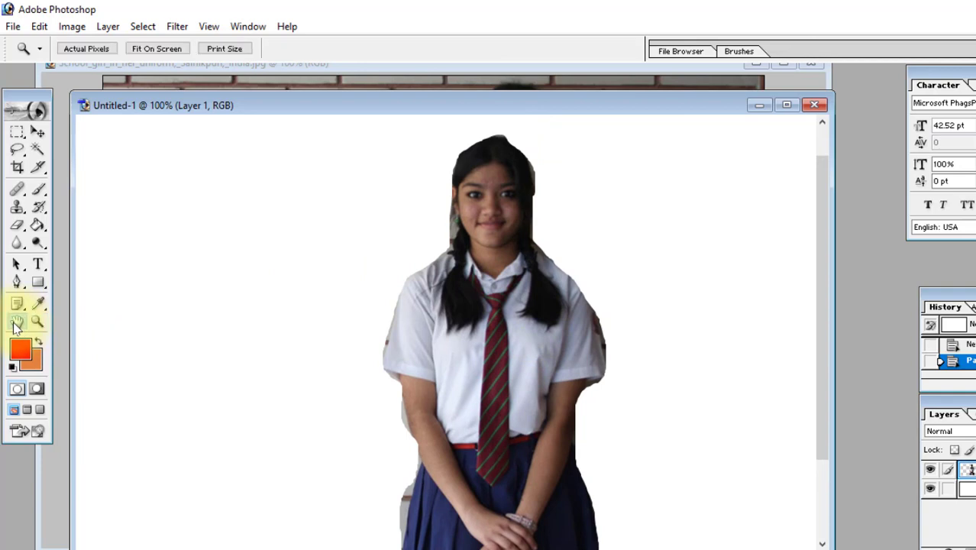
drag(505, 289, 414, 327)
drag(218, 359, 305, 277)
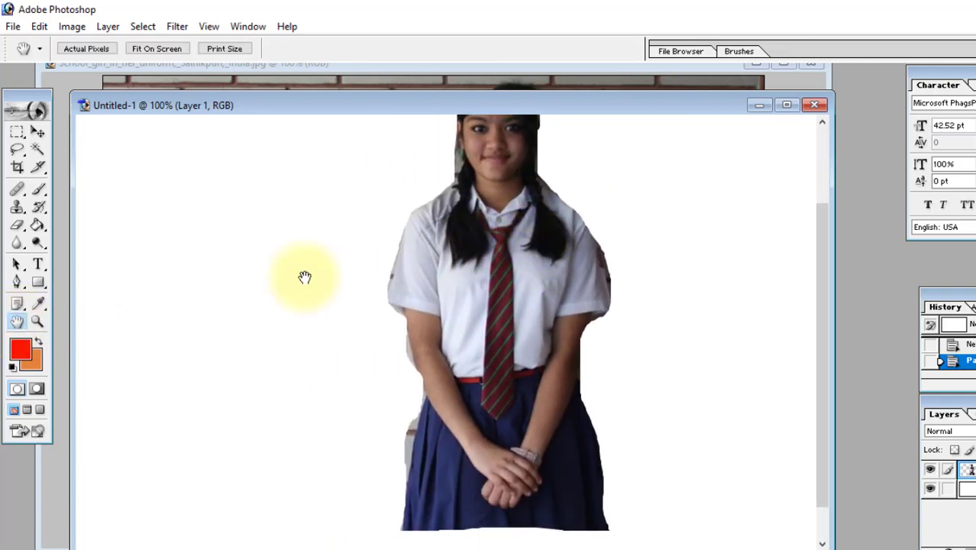
drag(540, 202, 540, 312)
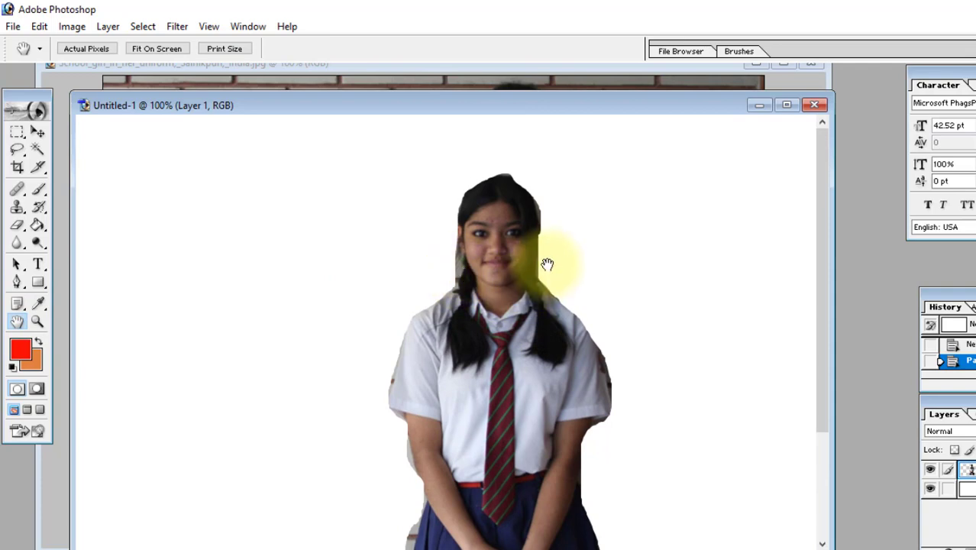
drag(526, 391, 555, 356)
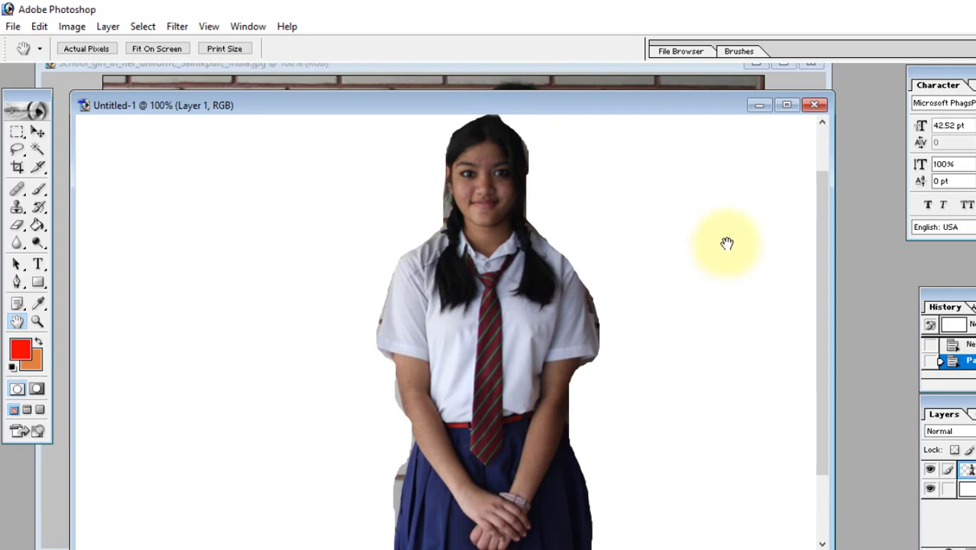
Step: Minimize Untitled-1 and restore the girl's selection on the school-girl photo after a stray lasso
click(761, 105)
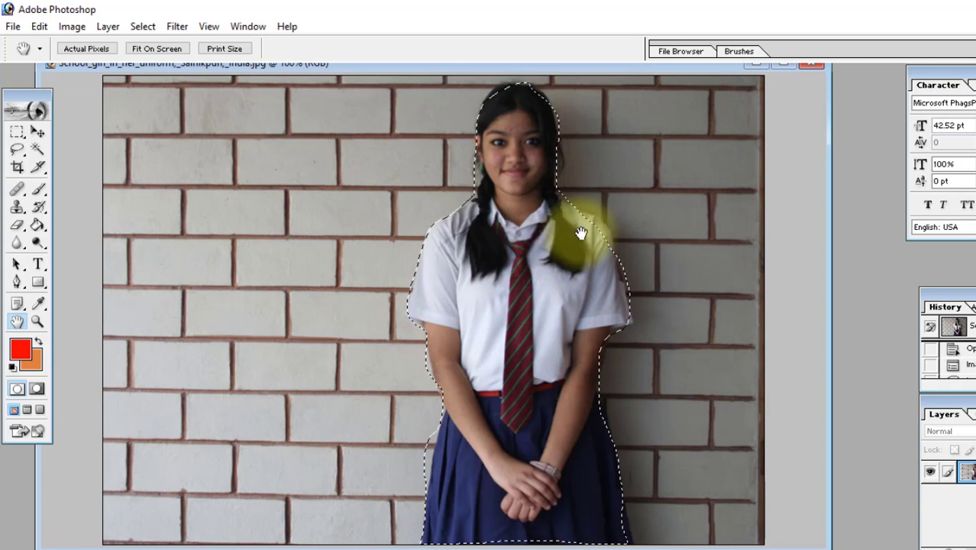
click(18, 149)
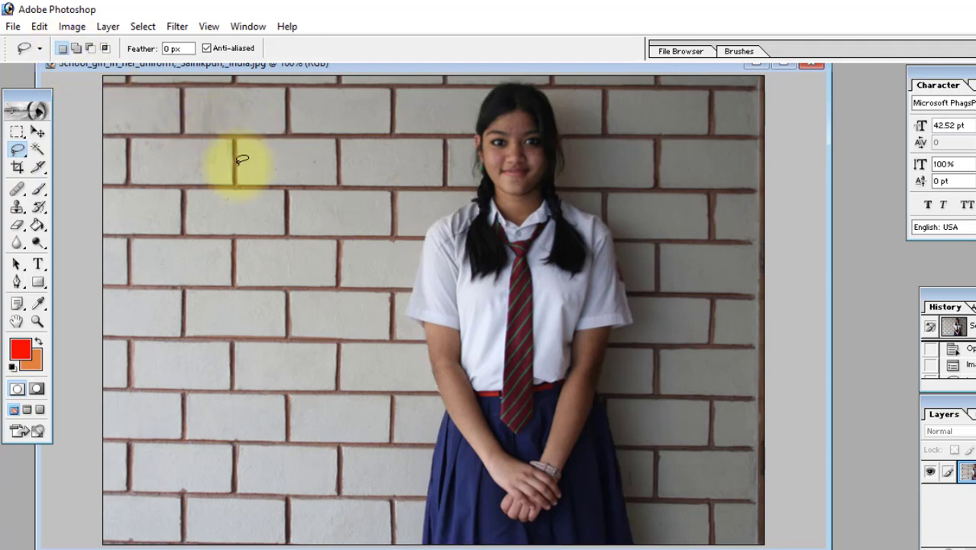
mouse_move(239, 157)
mouse_down()
mouse_move(328, 212)
mouse_move(273, 139)
mouse_up()
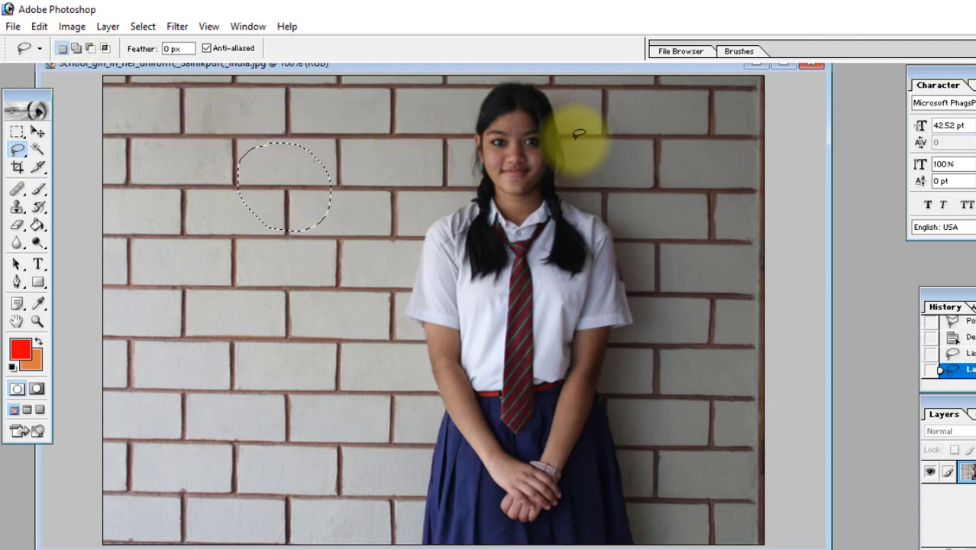
key(ctrl+z)
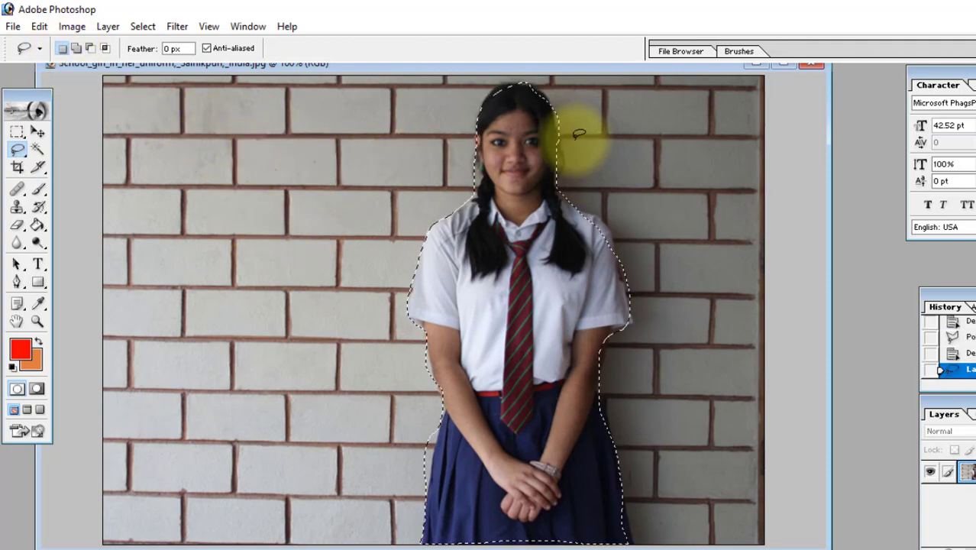
Step: Set the Lasso to Add to selection and add the girl's right shoulder area
click(76, 49)
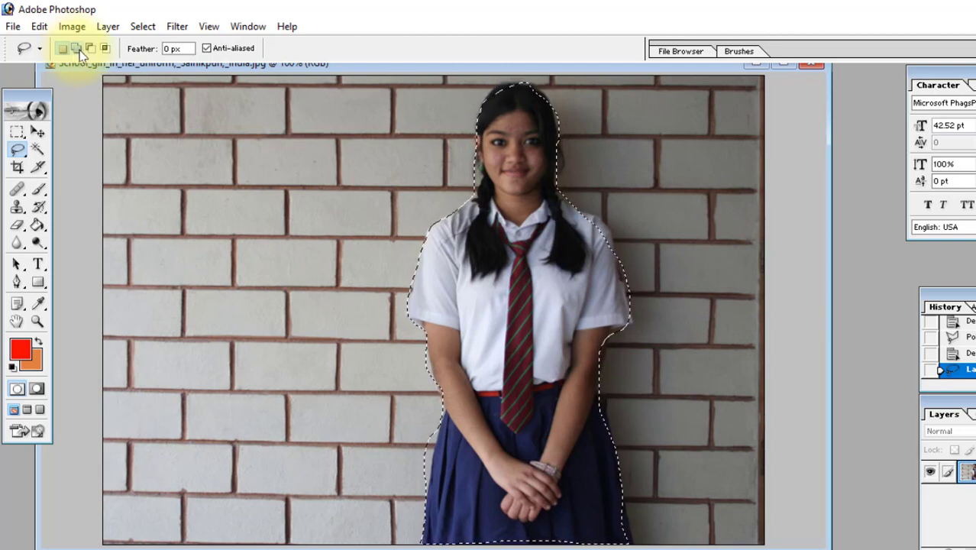
click(77, 48)
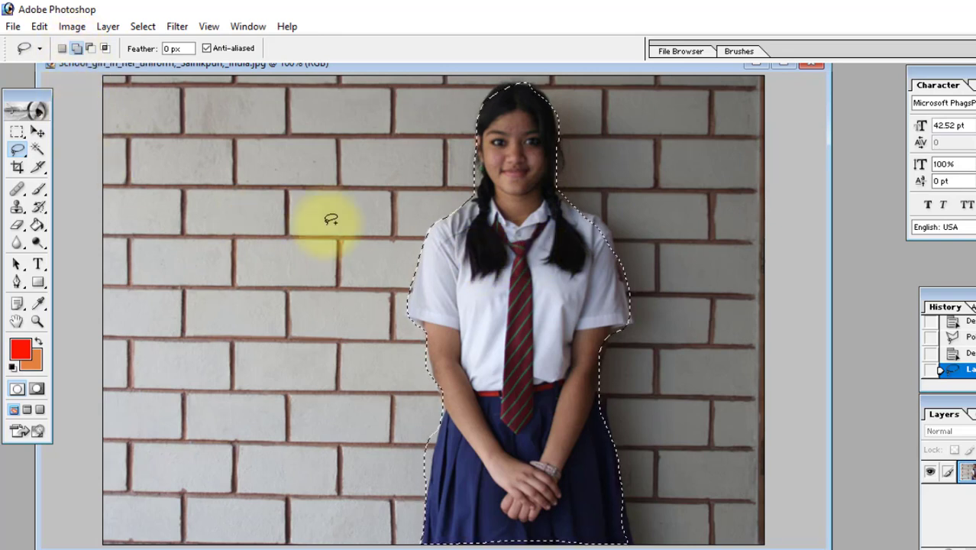
click(78, 50)
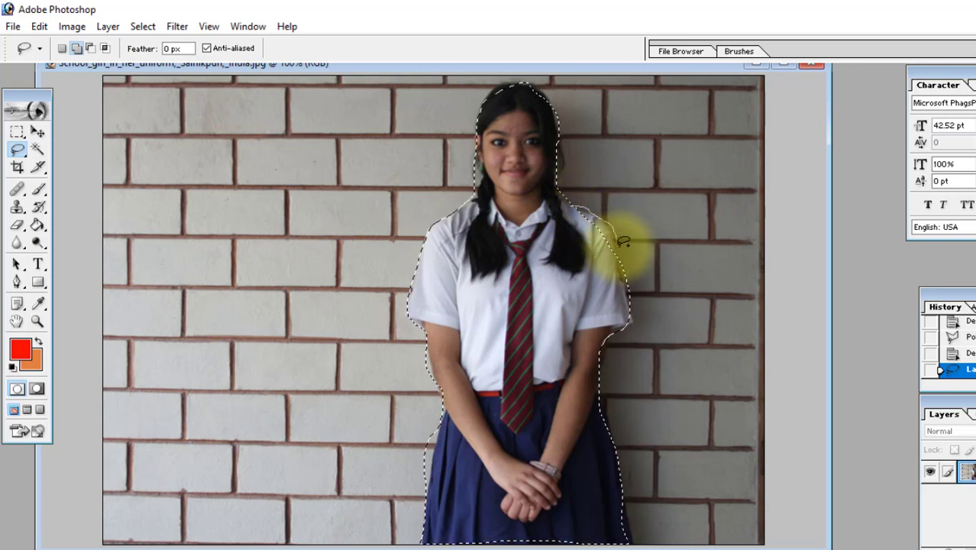
drag(575, 219, 577, 208)
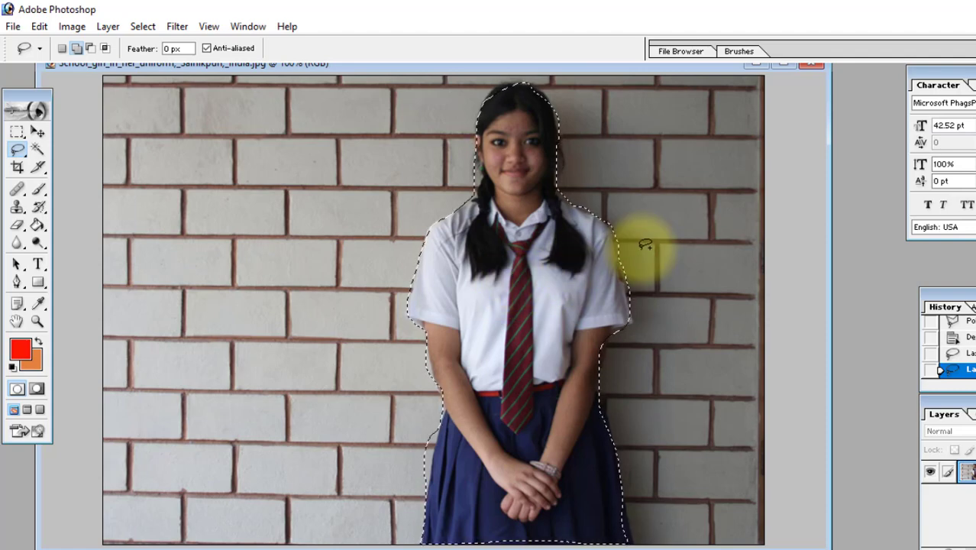
Step: Open Salman.jpg, enlarge its window, and lasso around the blue SALMAN caption
double_click(849, 281)
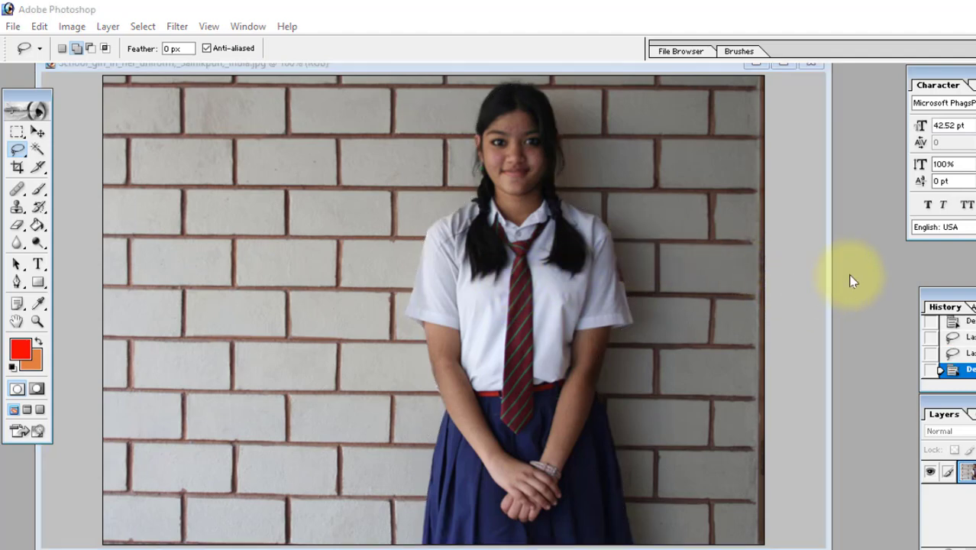
scroll(542, 302, down, 5)
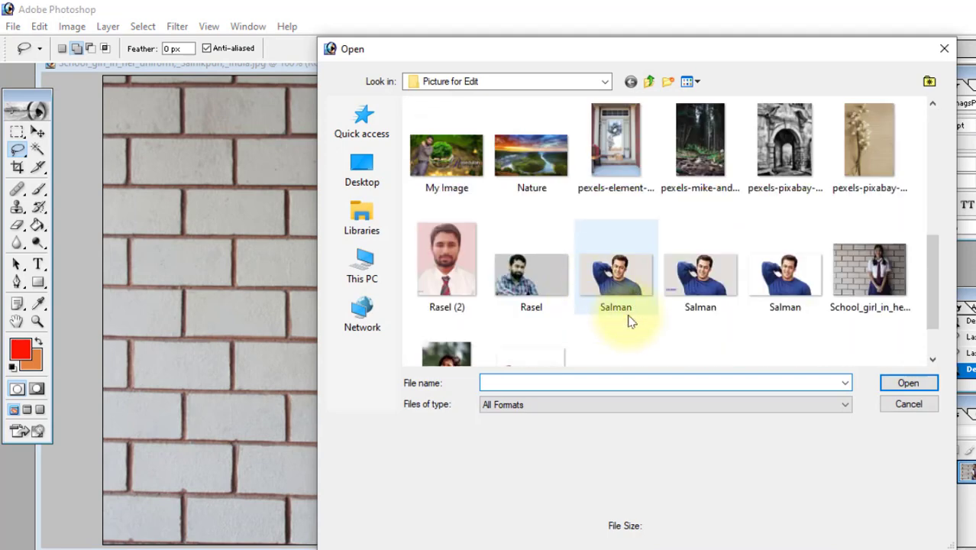
click(729, 306)
click(908, 383)
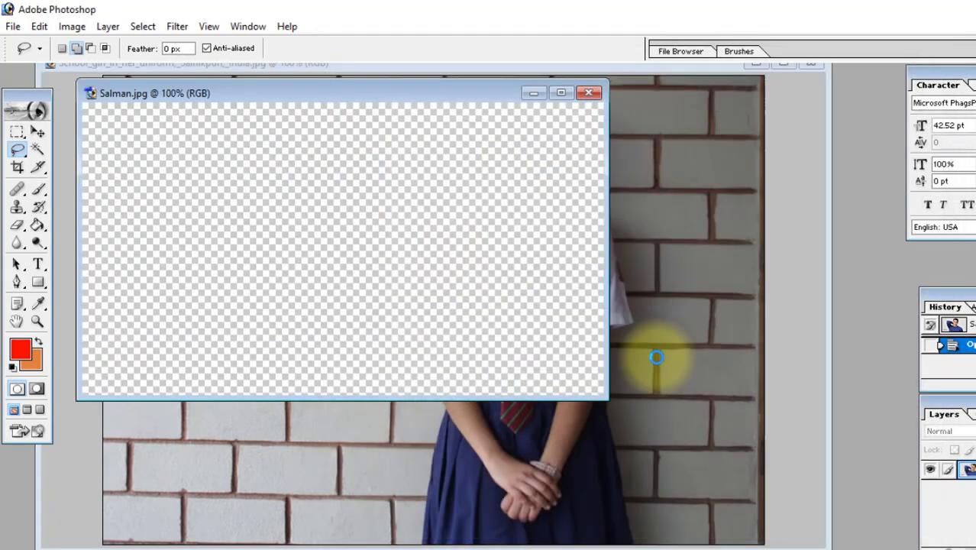
drag(611, 399, 811, 515)
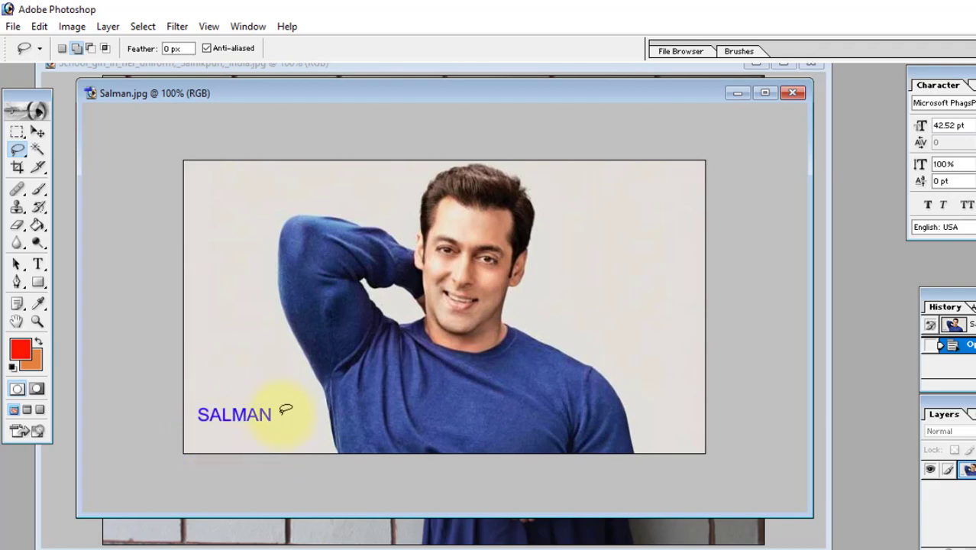
mouse_move(189, 413)
mouse_down()
mouse_move(197, 436)
mouse_move(238, 443)
mouse_move(279, 431)
mouse_move(283, 401)
mouse_up()
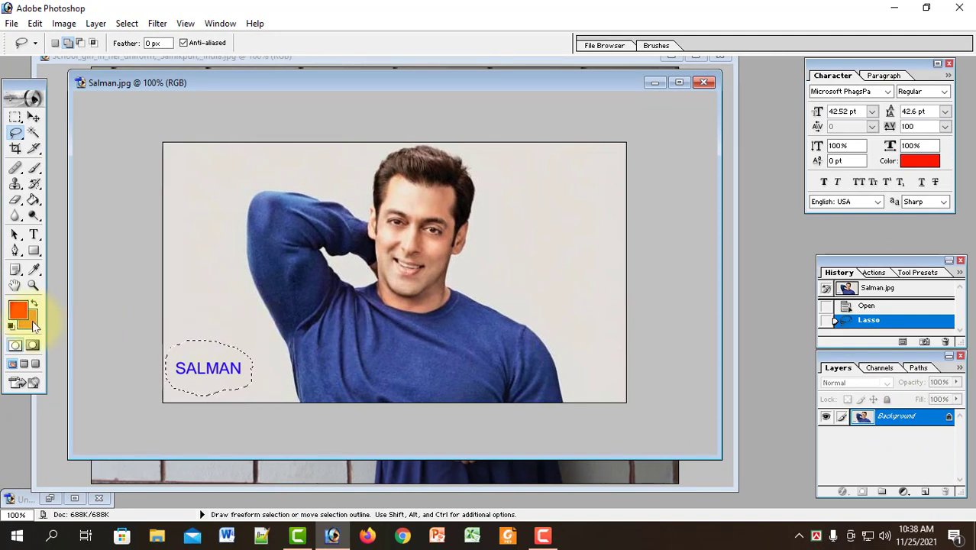
Step: Erase the SALMAN caption with the sampled beige background colour, then undo back to the opened photo
key(Delete)
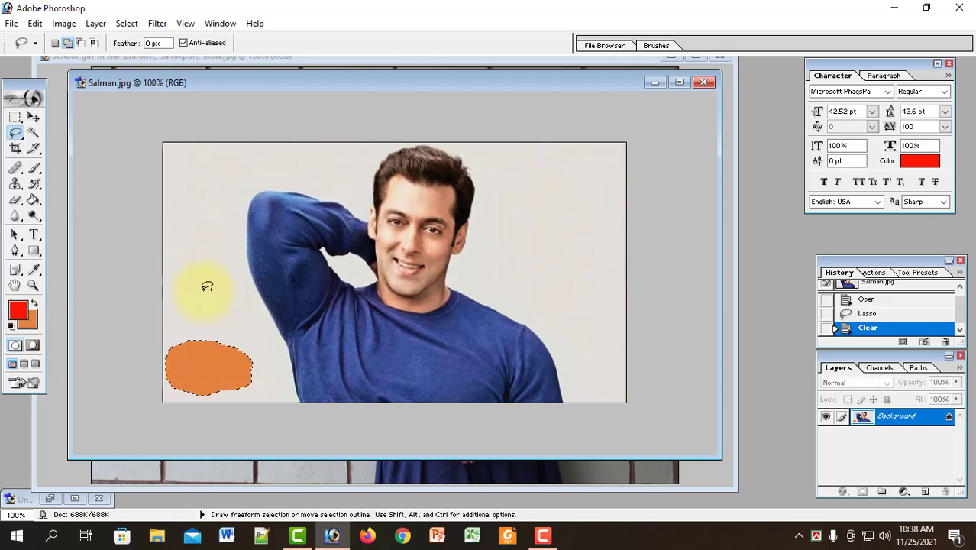
click(33, 316)
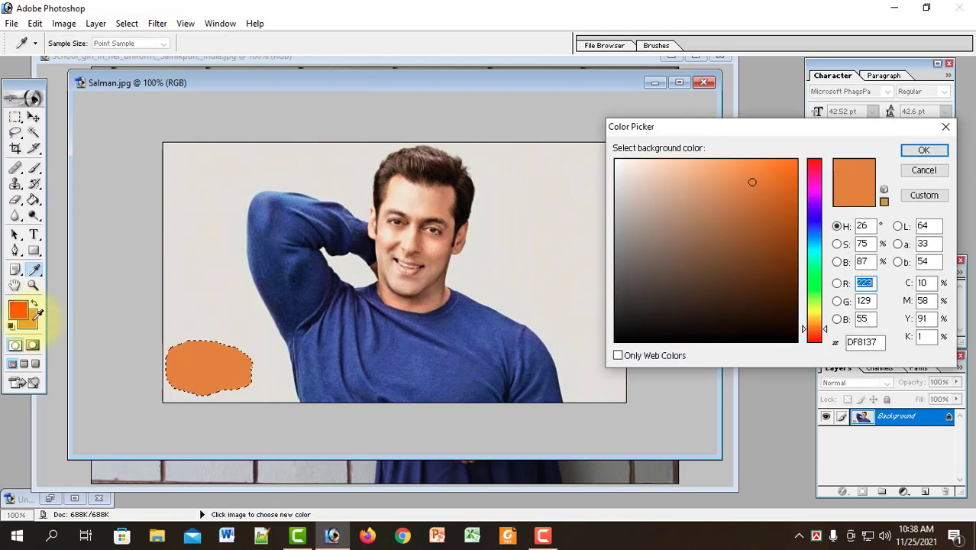
click(206, 264)
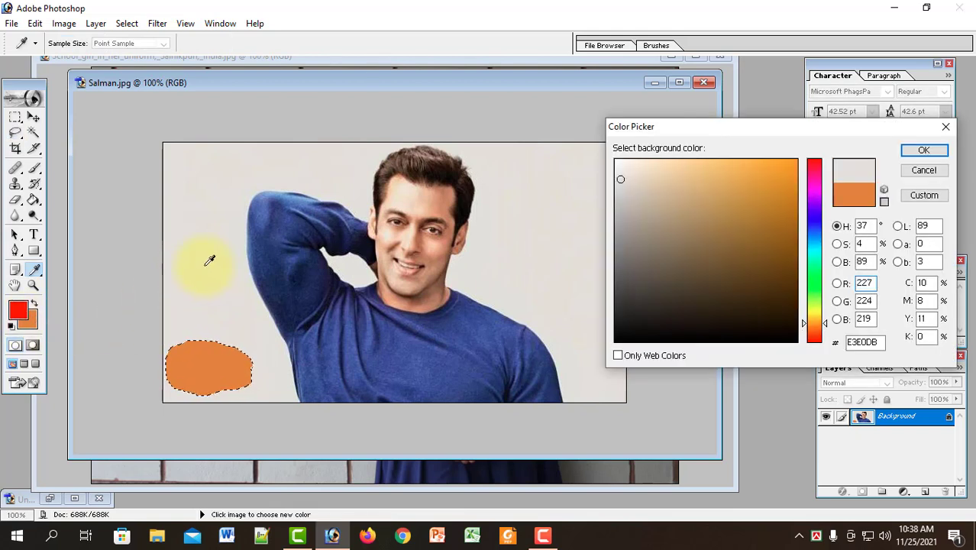
click(920, 152)
key(l)
key(Delete)
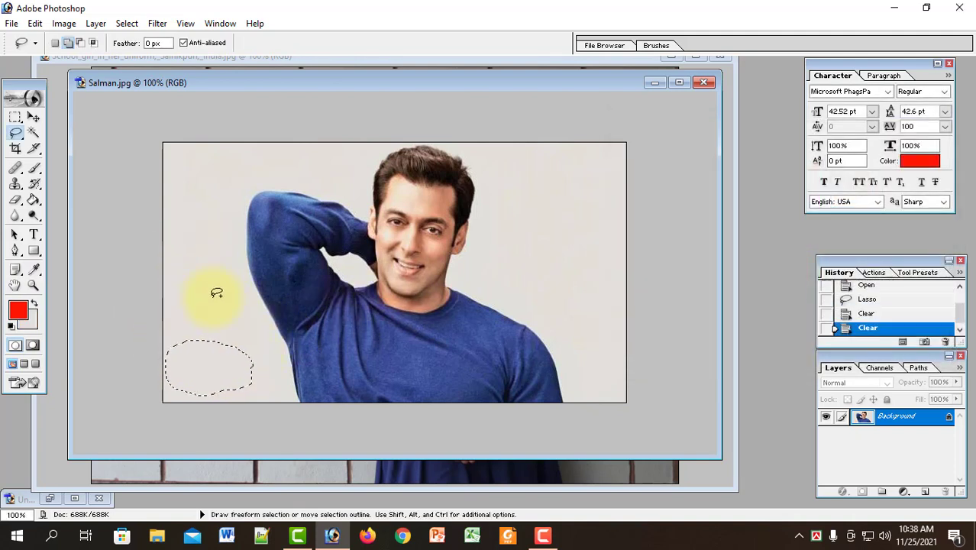
key(ctrl+alt+z)
key(ctrl+alt+z)
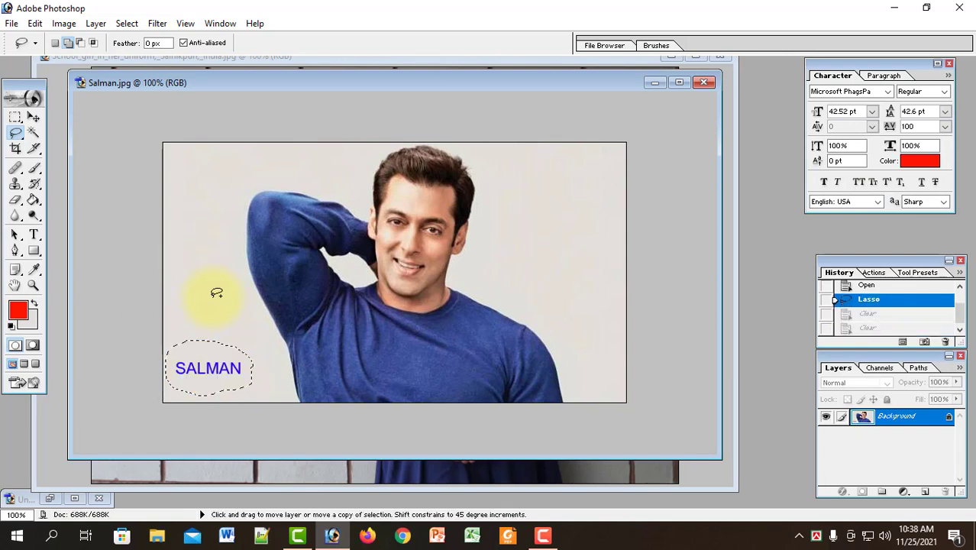
key(ctrl+alt+z)
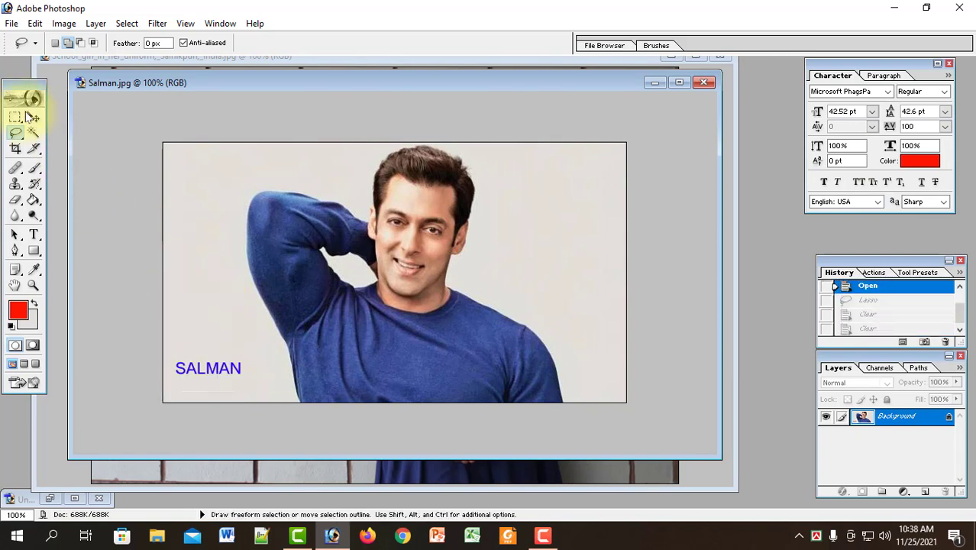
click(16, 118)
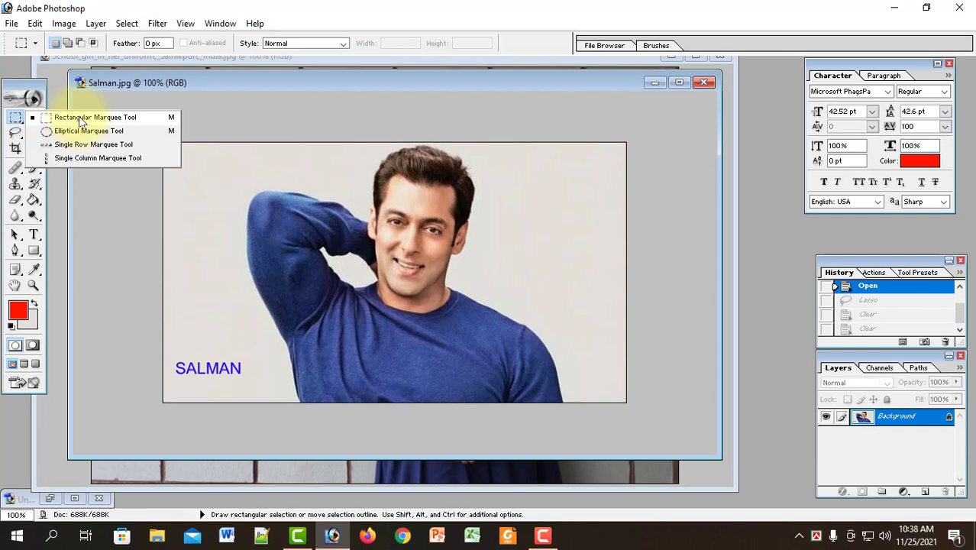
click(81, 120)
drag(172, 332, 270, 351)
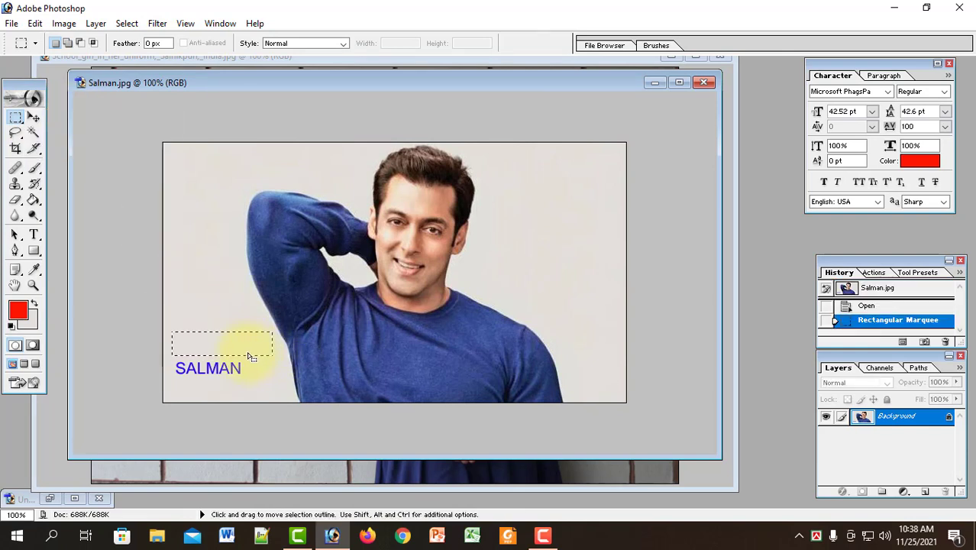
click(35, 23)
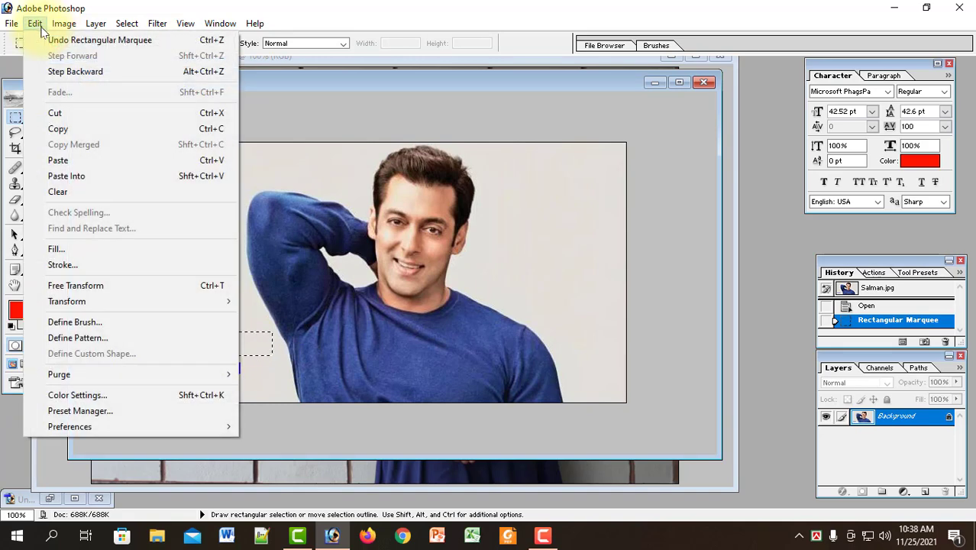
click(87, 289)
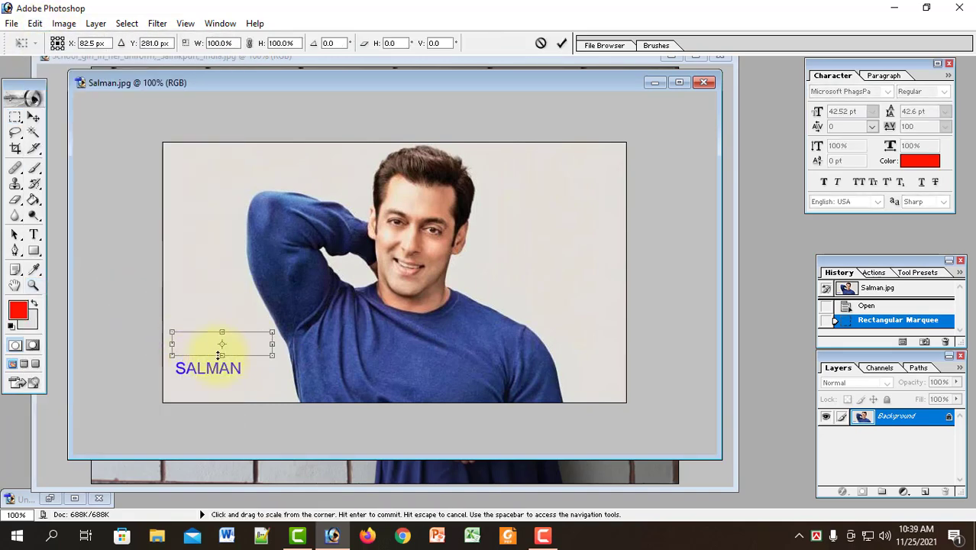
drag(222, 355, 218, 388)
key(Return)
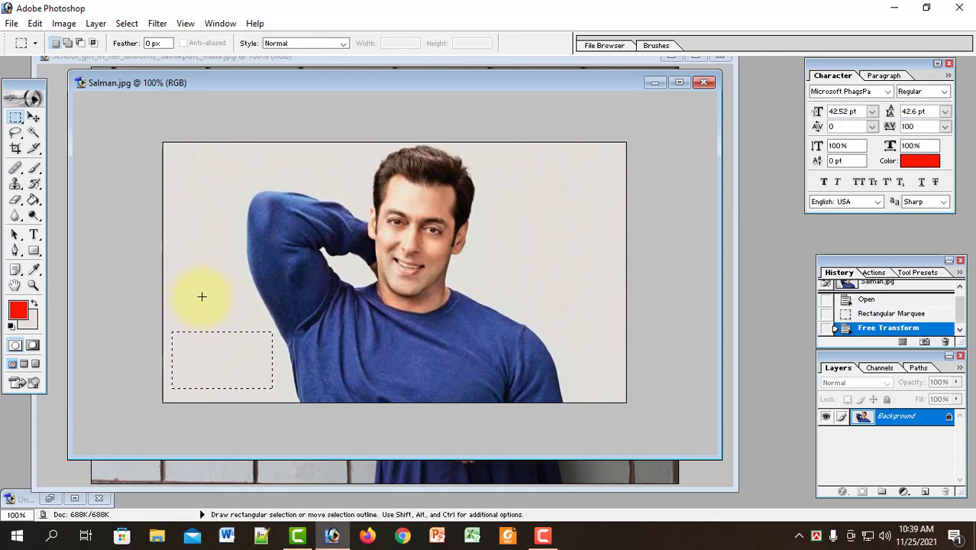
click(212, 312)
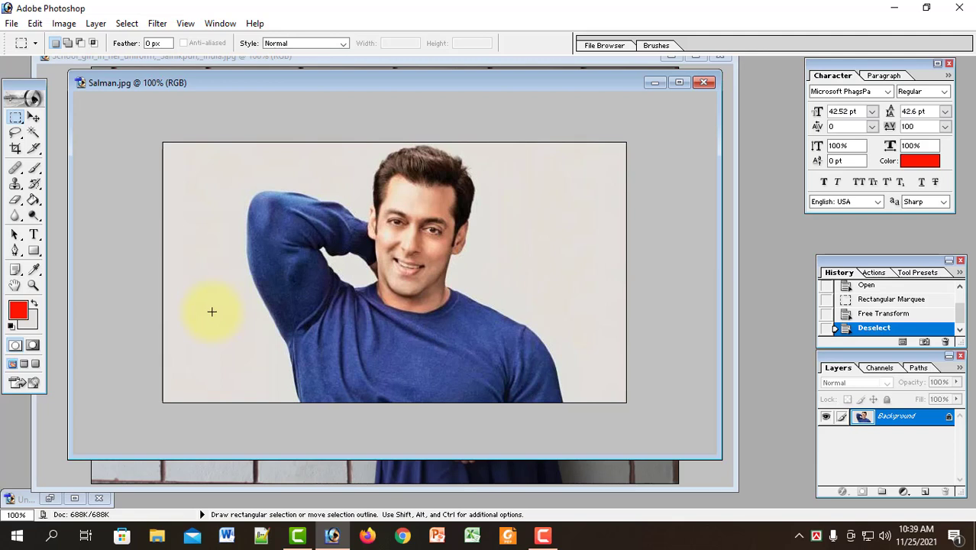
key(ctrl+alt+z)
key(ctrl+alt+z)
key(ctrl+alt+z)
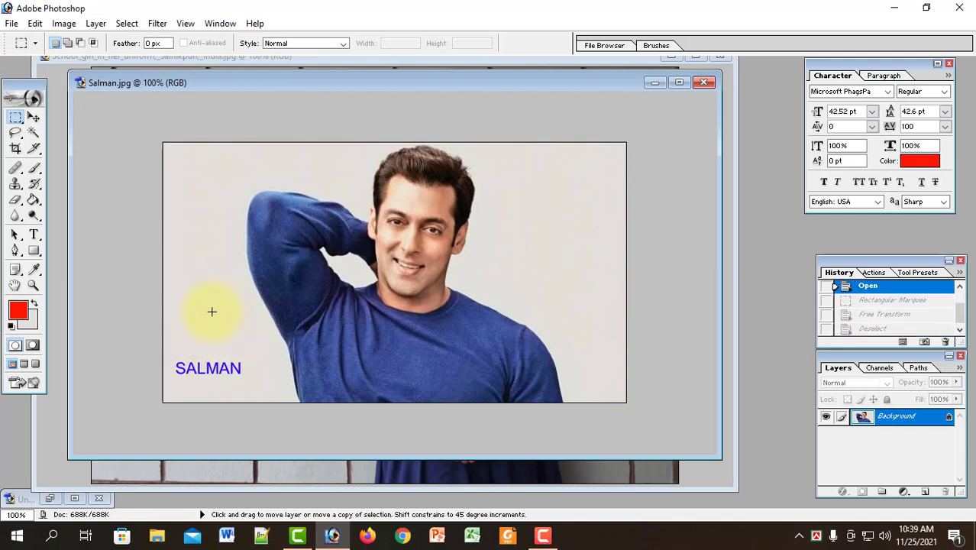
Step: Bring the school-girl photo forward and pick the Magnetic Lasso Tool from the lasso flyout
click(568, 469)
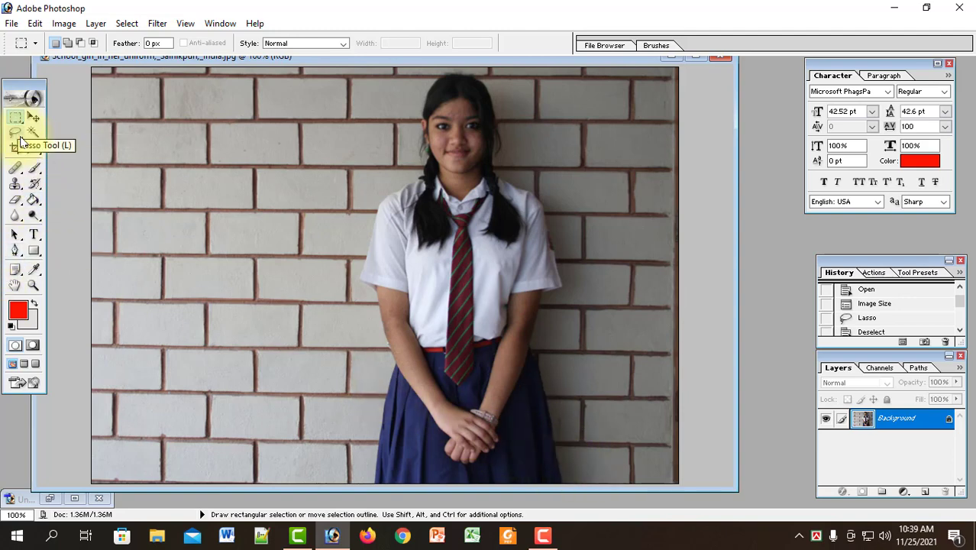
click(19, 138)
drag(21, 141, 70, 166)
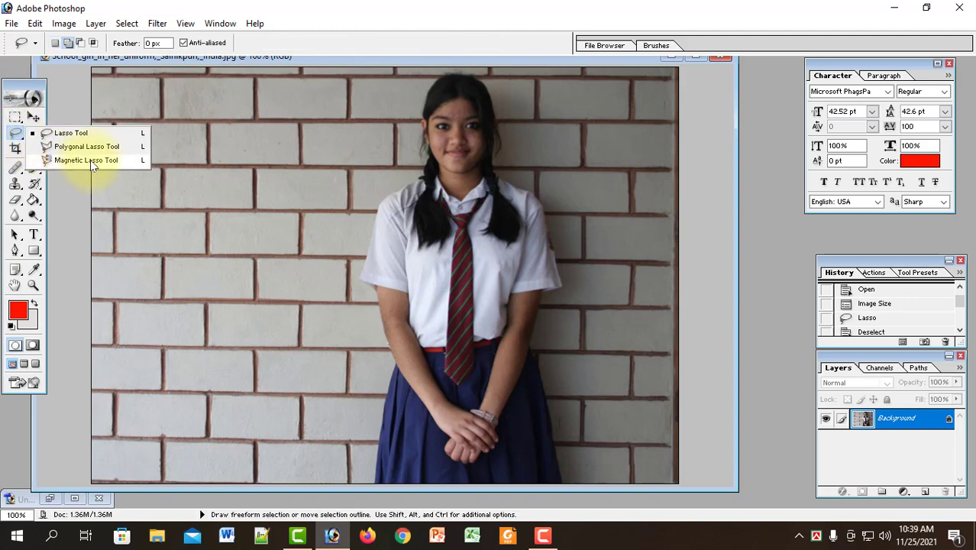
click(90, 159)
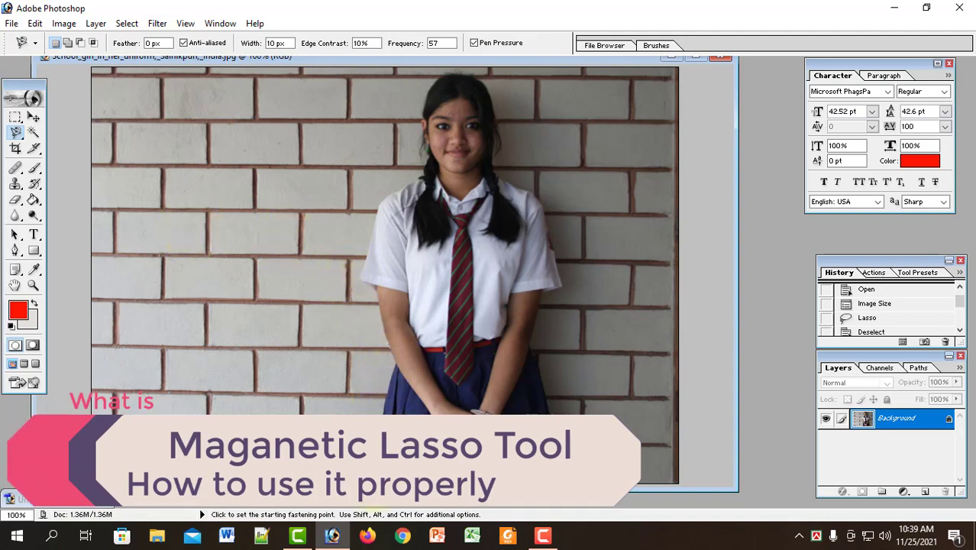
Step: Try magnetic lasso traces from the photo bottom, undoing and deselecting a stray strip beside the girl
click(374, 483)
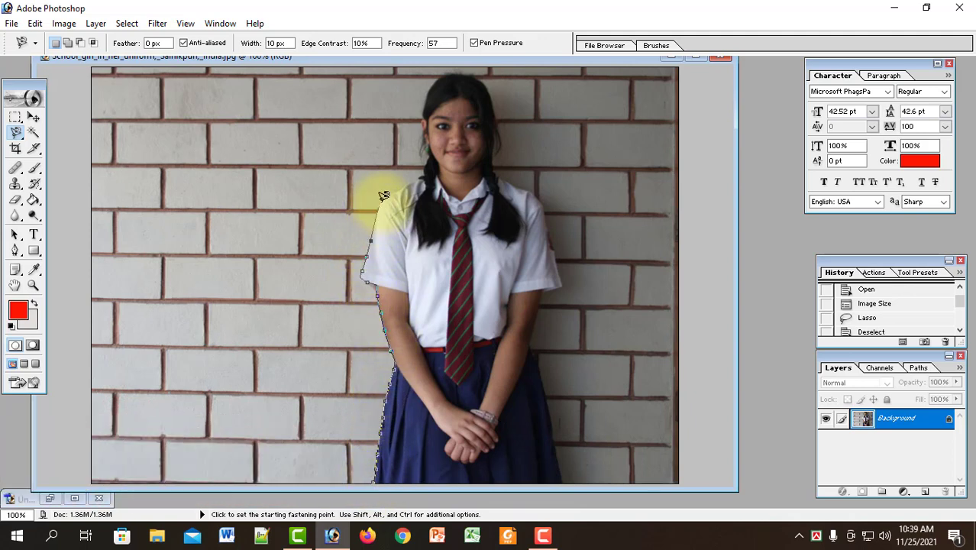
double_click(404, 180)
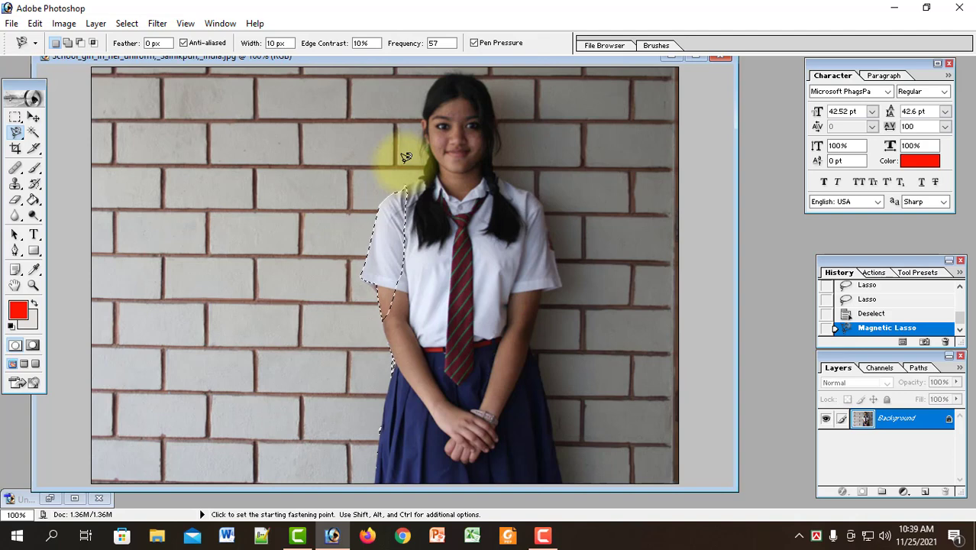
click(405, 157)
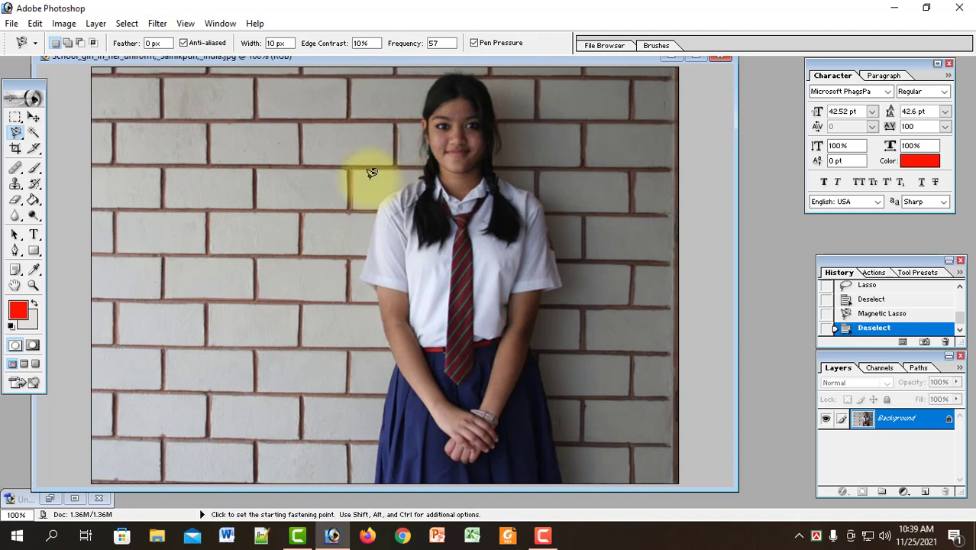
click(375, 478)
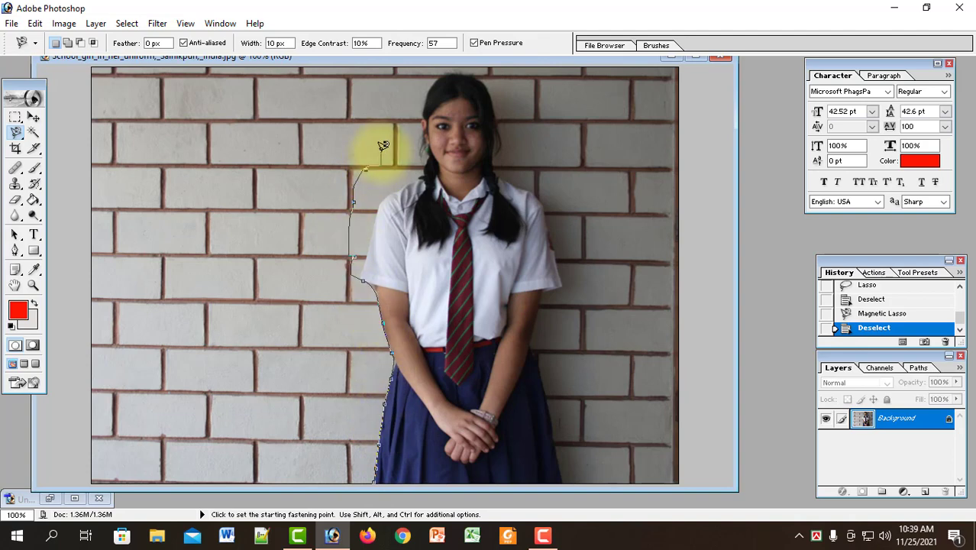
key(Return)
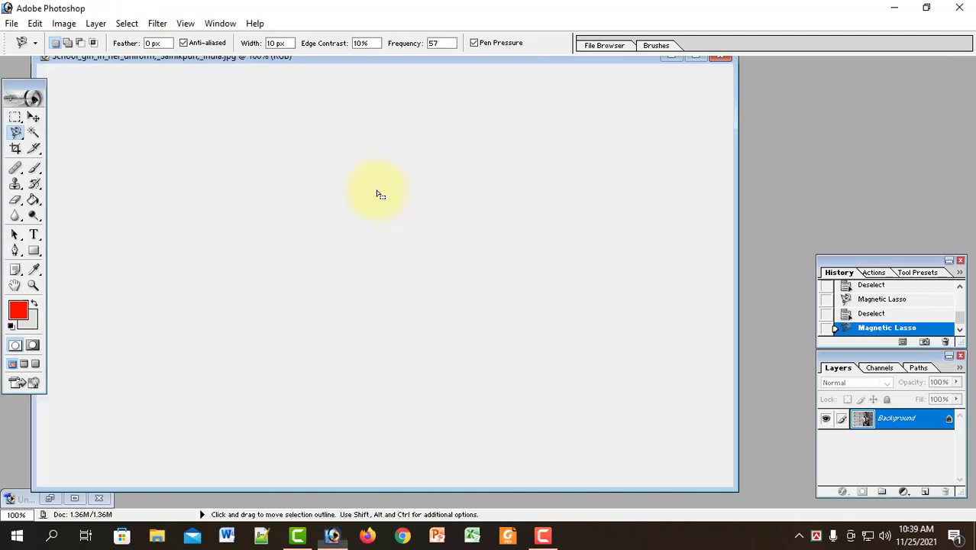
key(Delete)
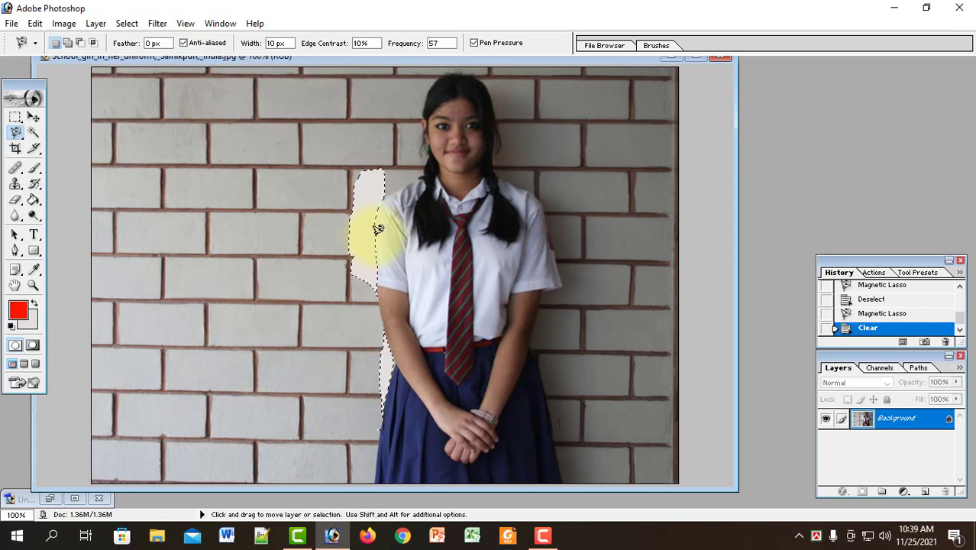
key(ctrl+z)
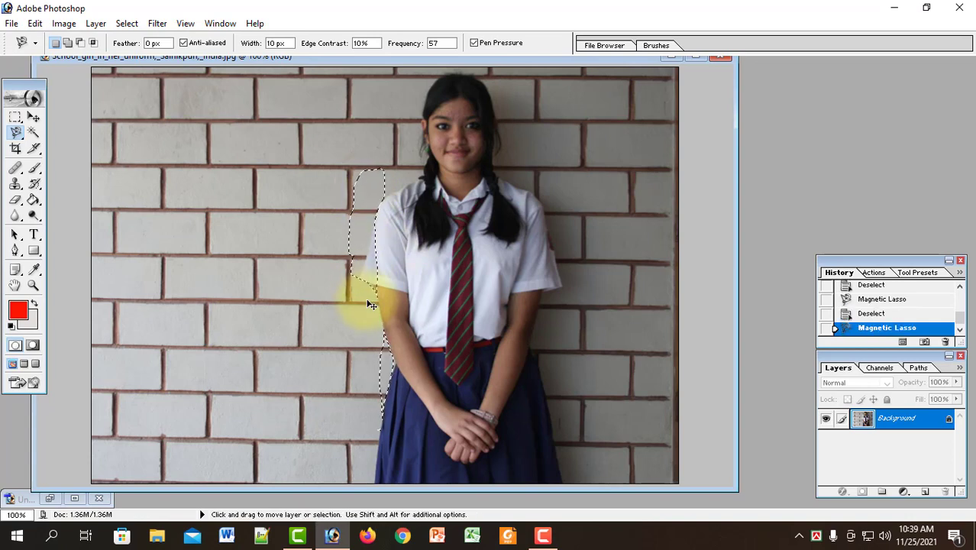
key(ctrl+d)
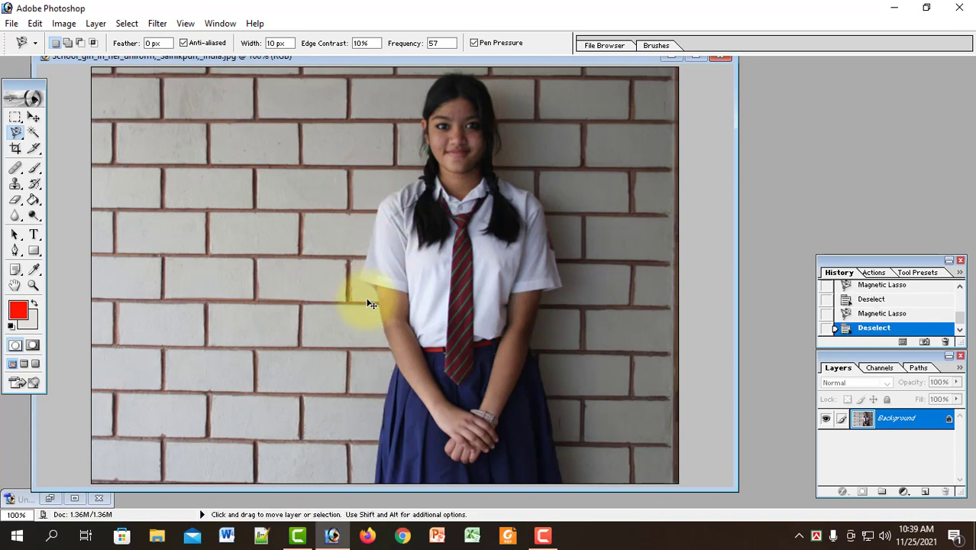
Step: Retrace the girl's full outline with the Magnetic Lasso, closing it at the start point
click(375, 478)
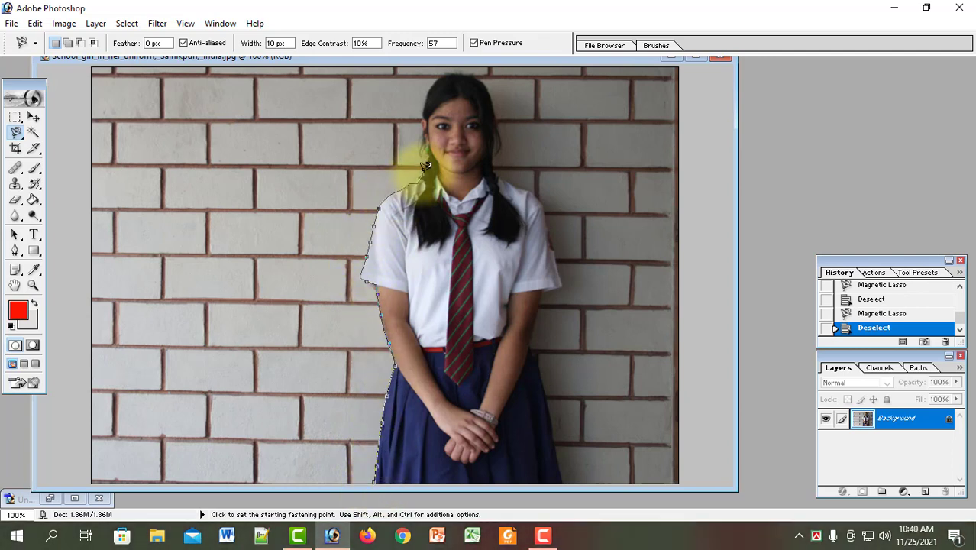
key(Escape)
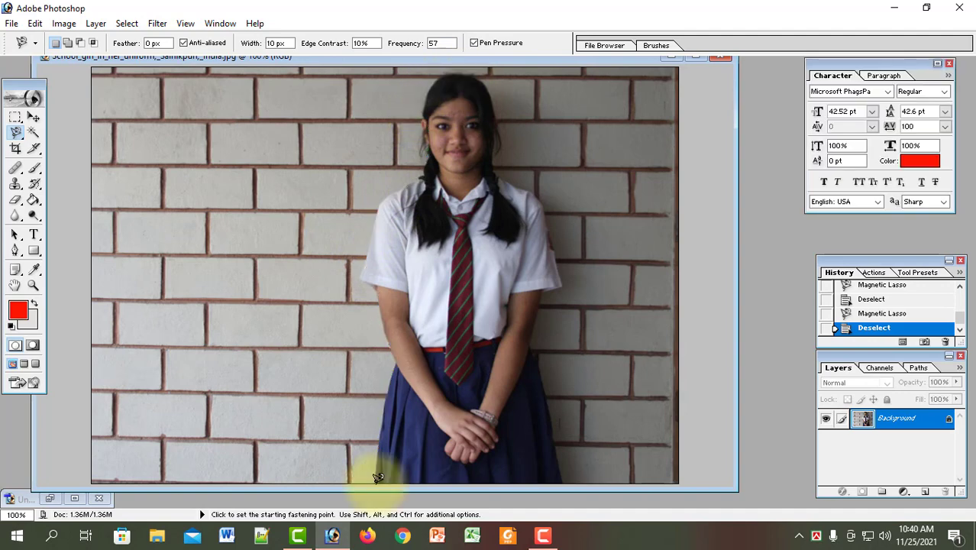
click(377, 478)
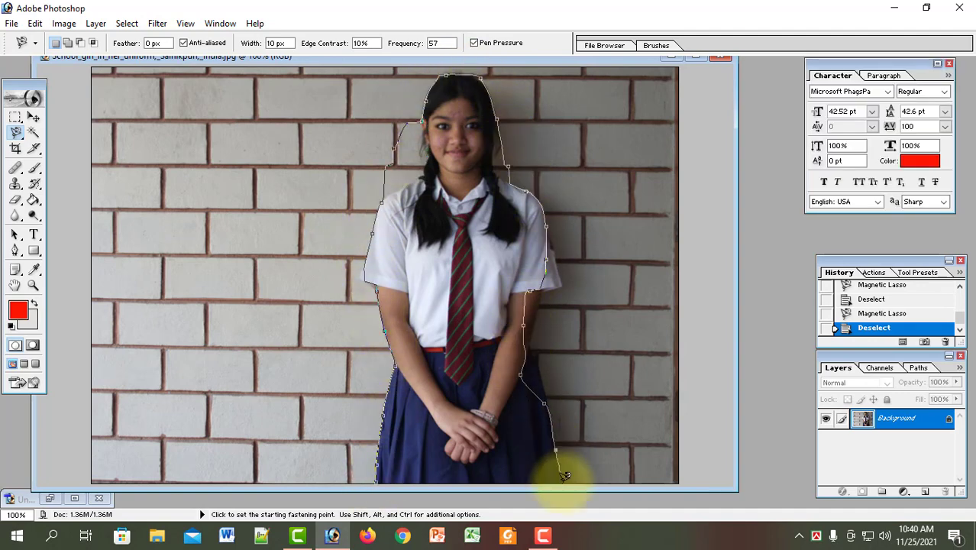
click(379, 476)
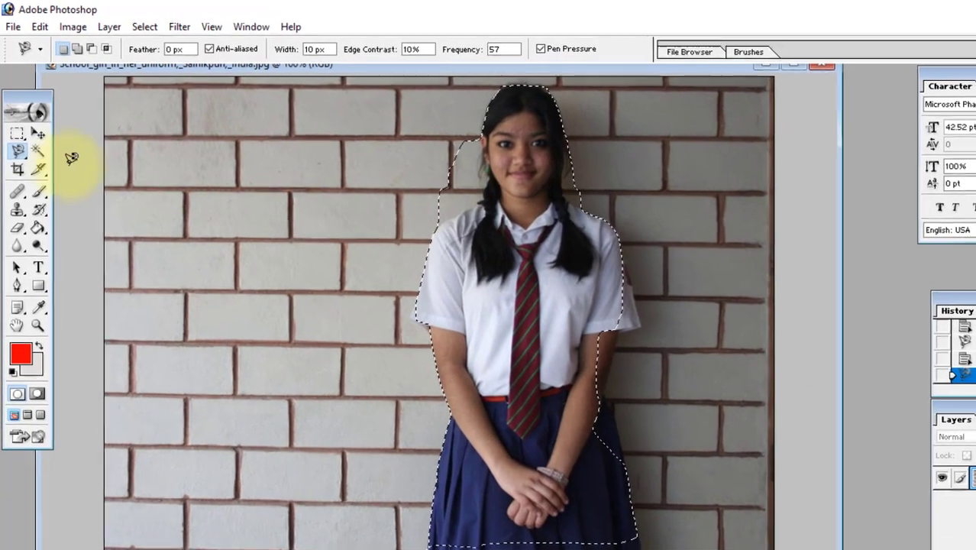
Step: Set the Lasso to Subtract from selection and cut the wall beside her hair out
drag(17, 150, 64, 154)
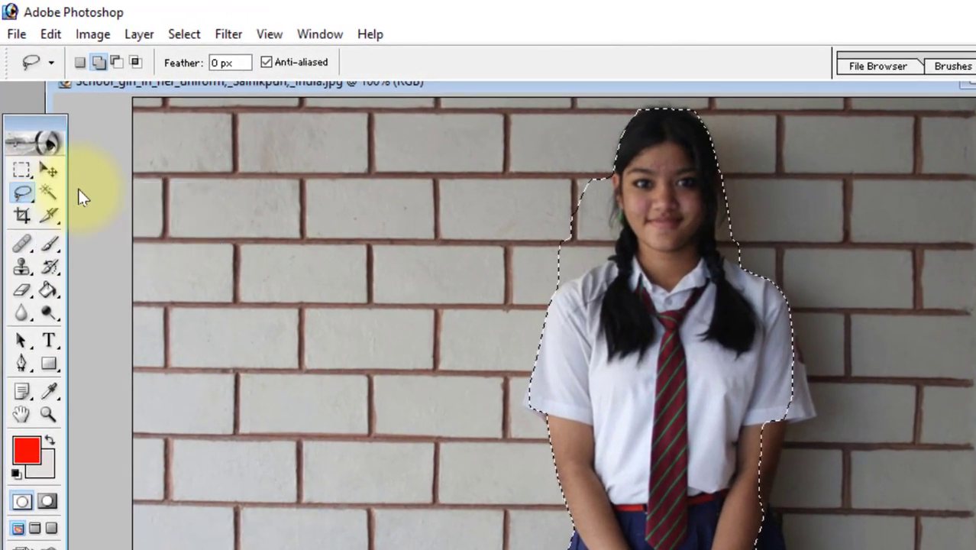
click(116, 62)
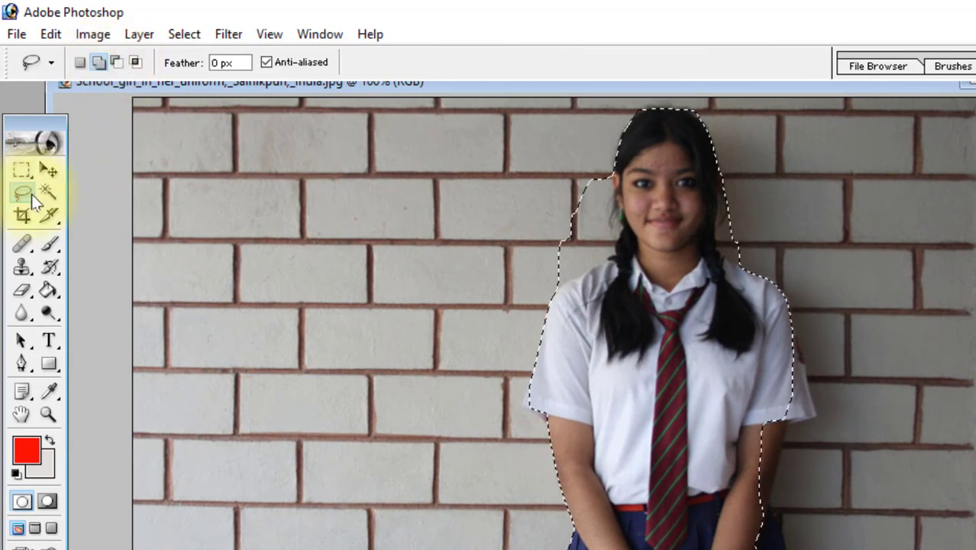
key(alt)
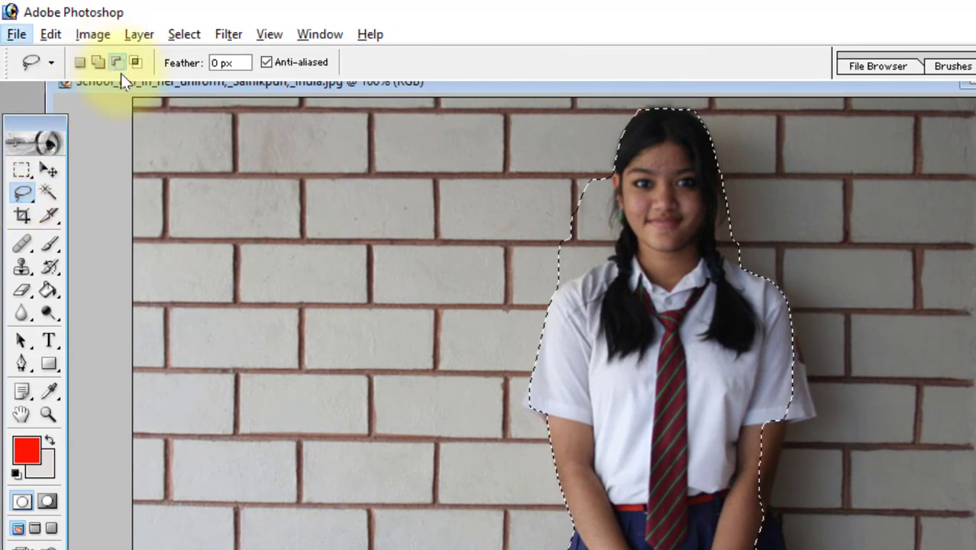
click(100, 63)
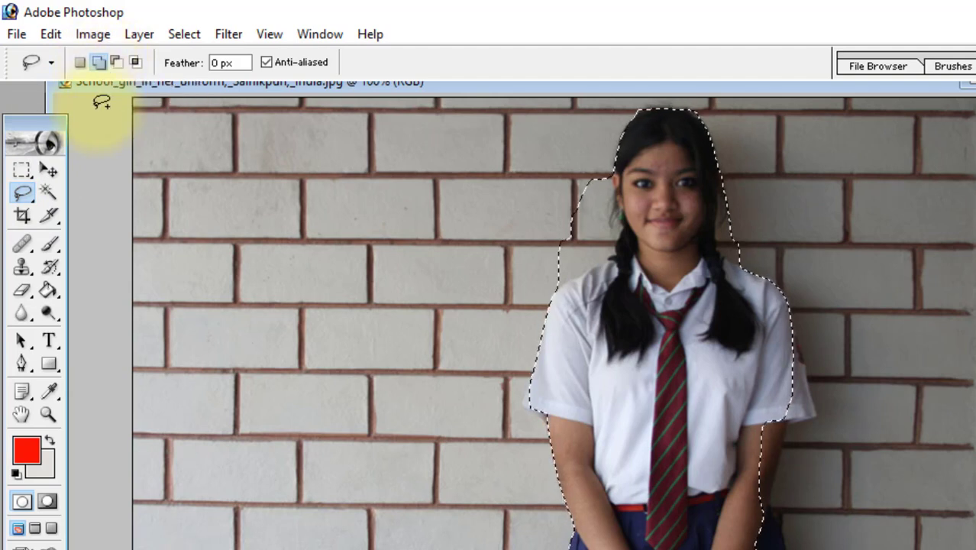
key(alt)
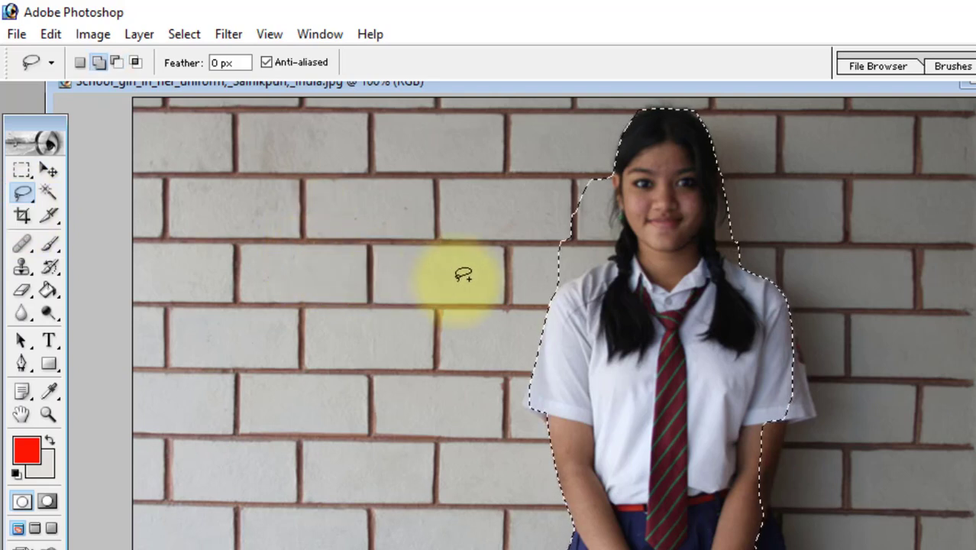
key(alt)
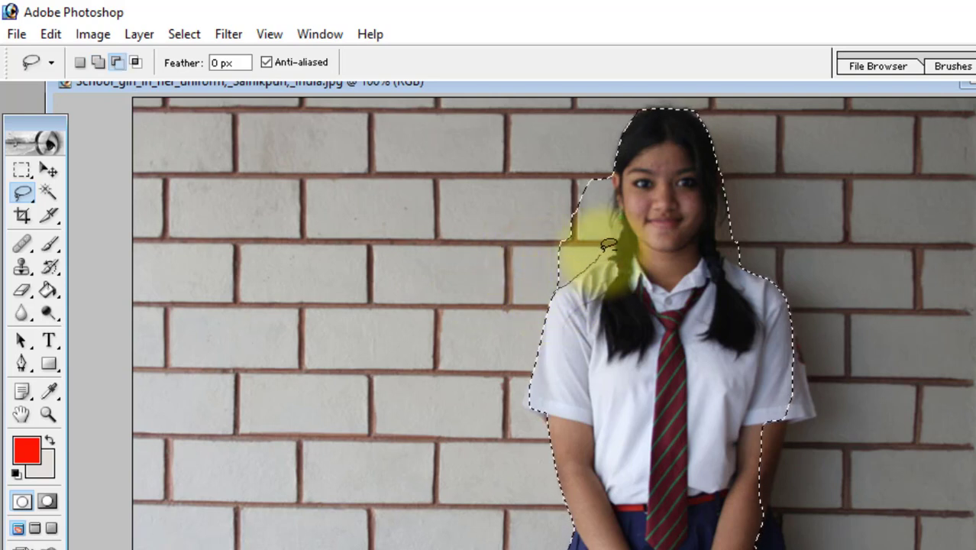
mouse_move(615, 165)
mouse_down()
mouse_move(588, 163)
mouse_move(552, 204)
mouse_move(536, 247)
mouse_move(550, 281)
mouse_up()
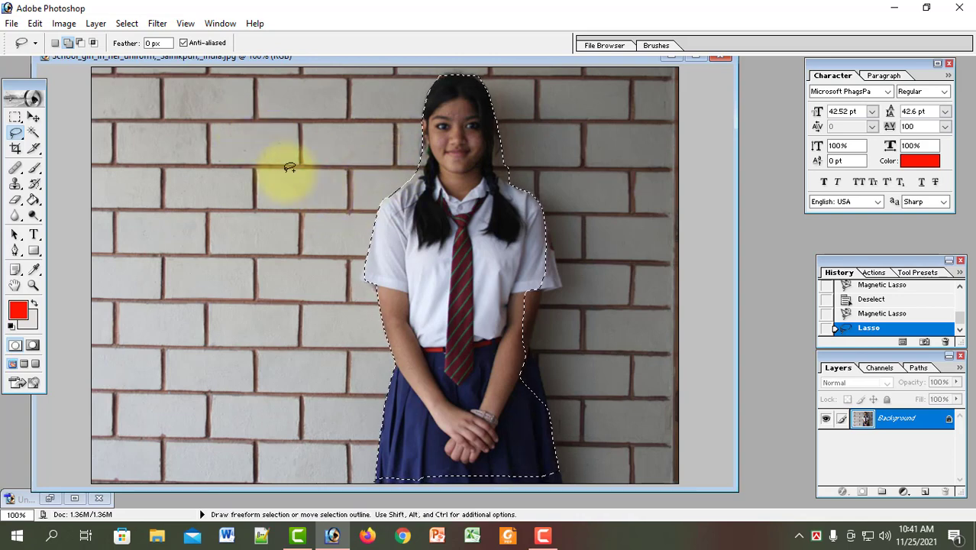
Step: Paste a second girl copy into Untitled-1 as Layer 2 and move it left beside the first
click(74, 498)
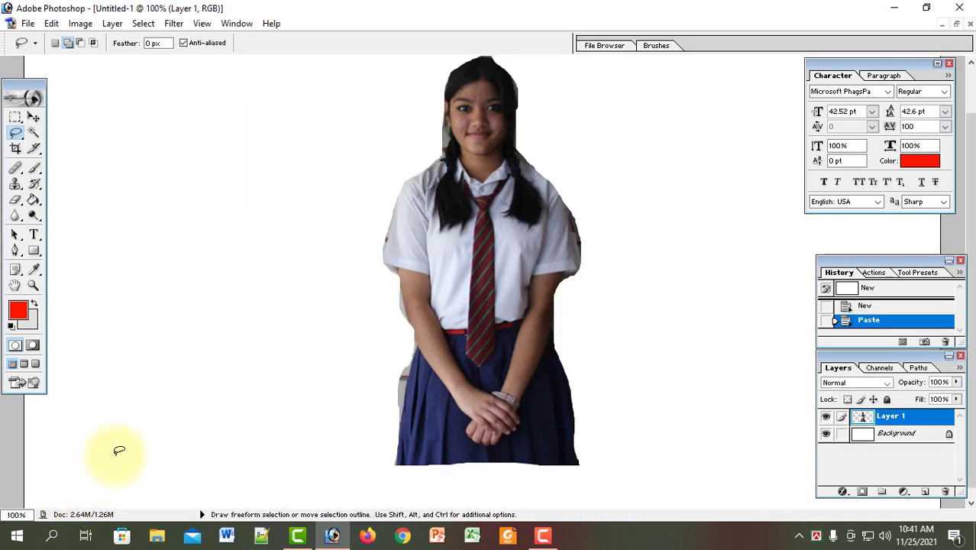
key(ctrl+v)
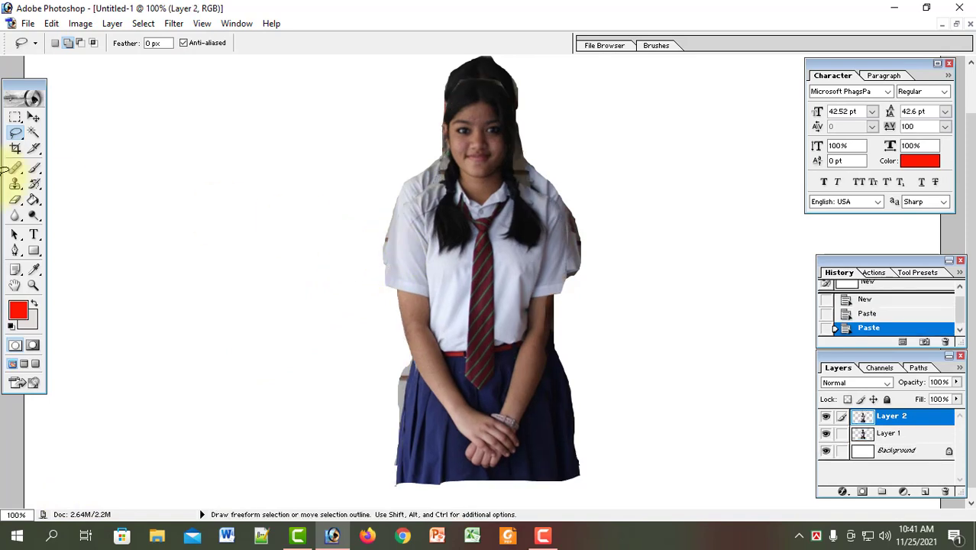
click(33, 116)
drag(522, 220, 305, 211)
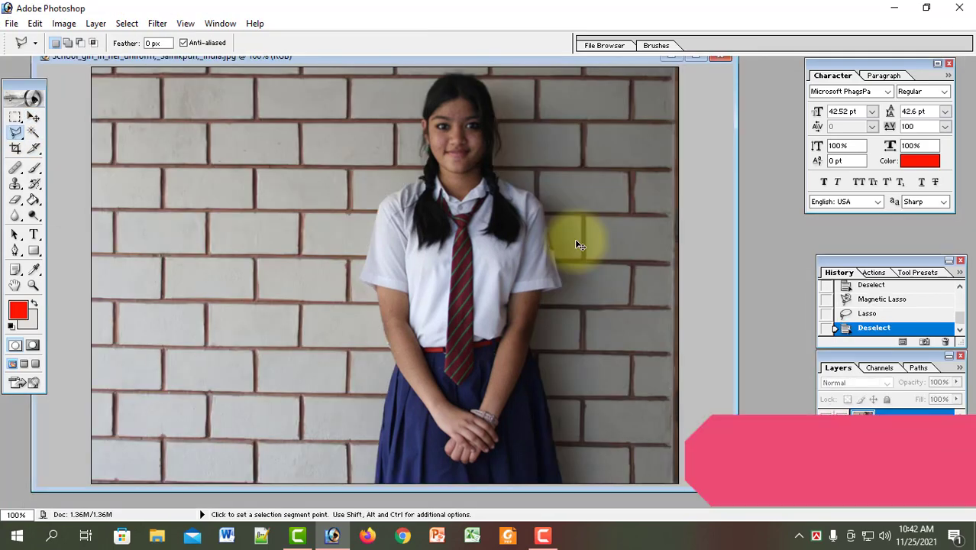
Step: Select the Polygonal Lasso Tool from the lasso flyout
click(16, 131)
click(69, 146)
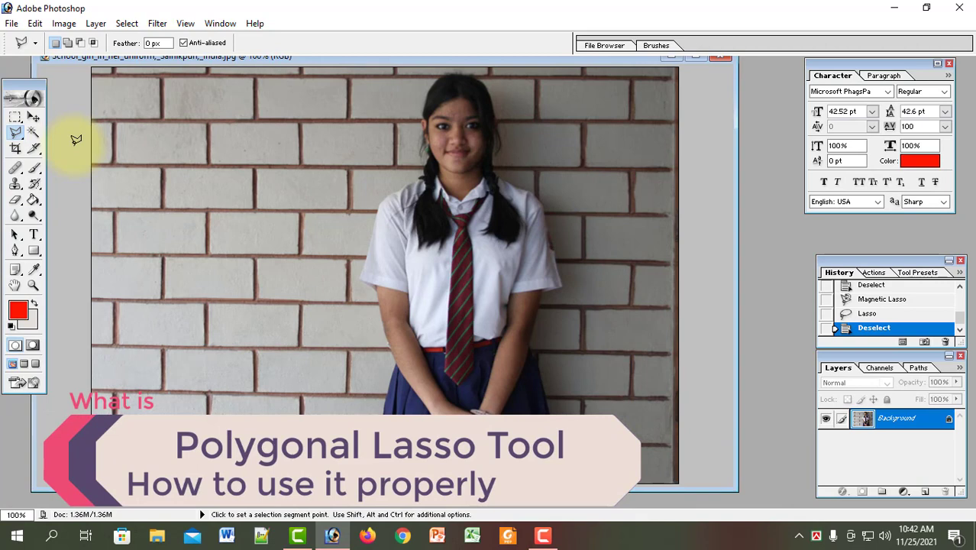
click(15, 131)
click(90, 148)
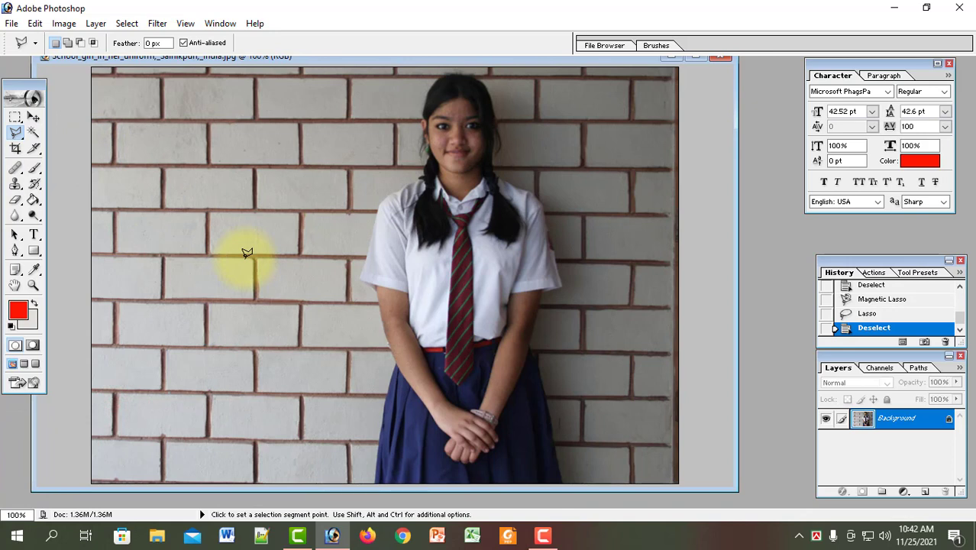
Step: Open Aishwarya.jpg and enlarge its document window over the school-girl photo
key(ctrl+o)
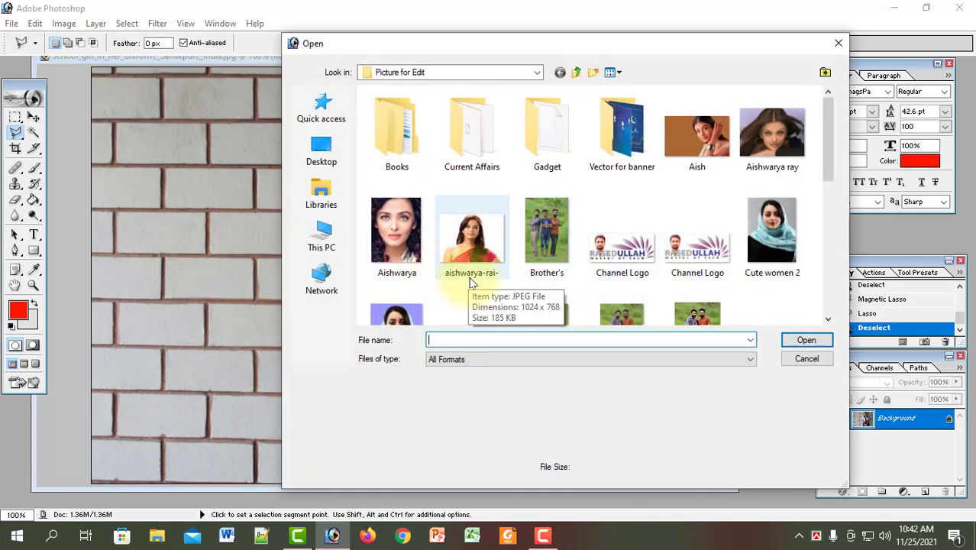
click(396, 233)
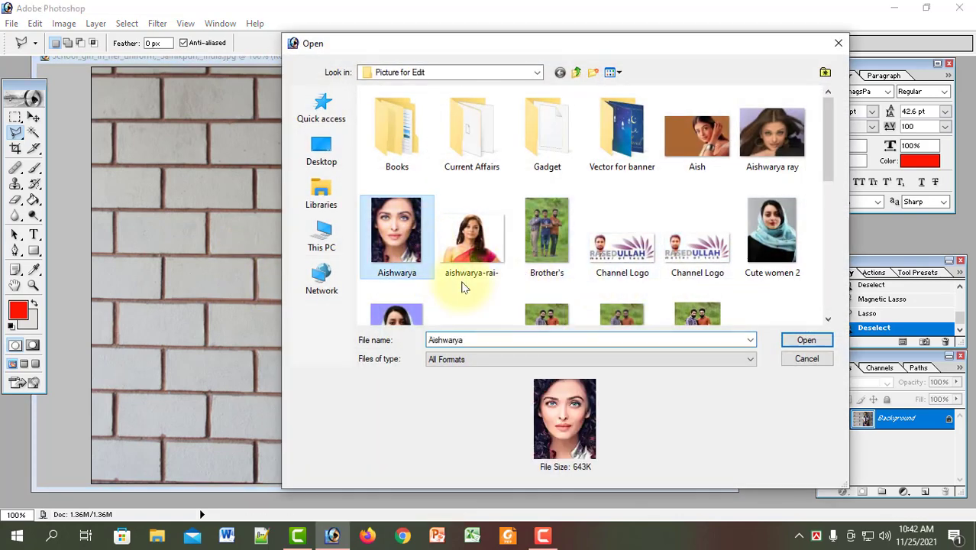
click(804, 340)
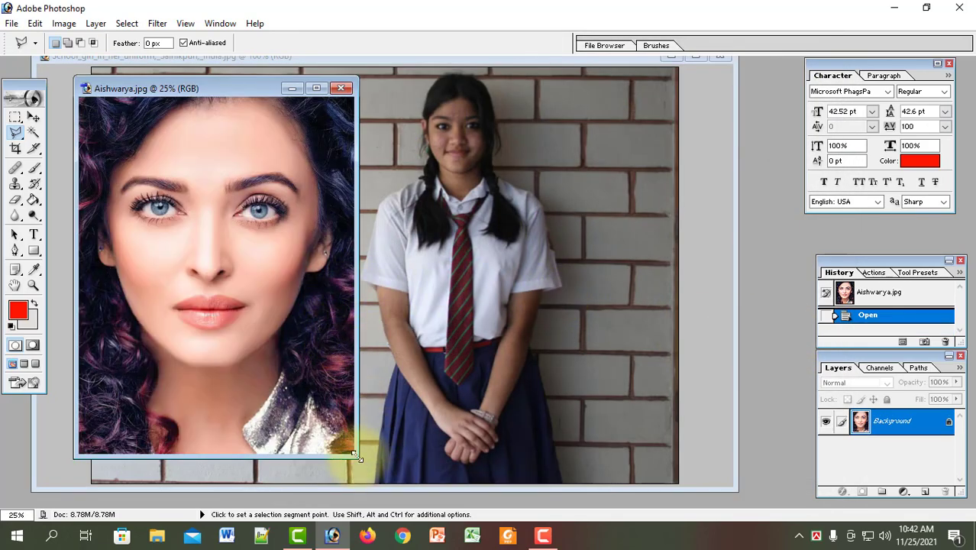
drag(355, 456, 733, 504)
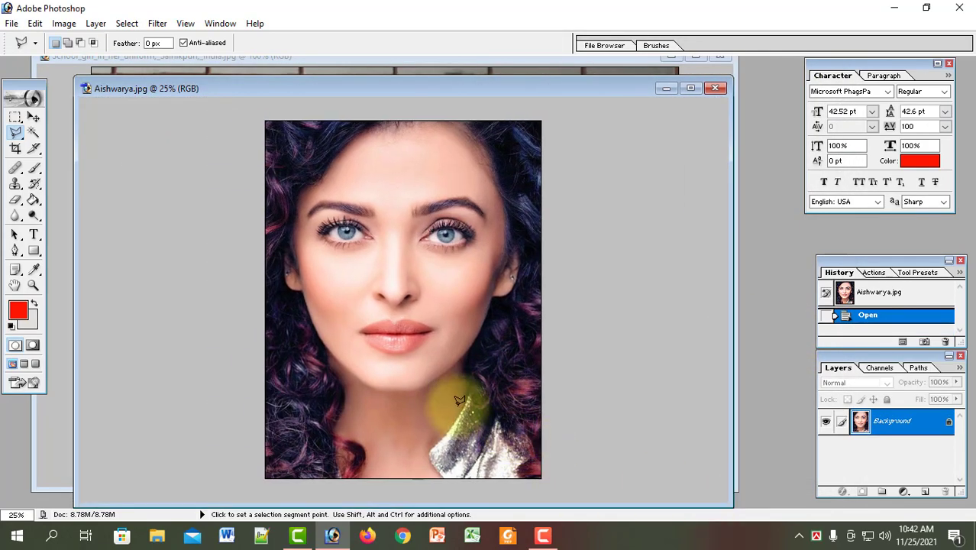
Step: Zoom in on the lips to full size, then zoom back out to the whole face
key(z)
click(414, 360)
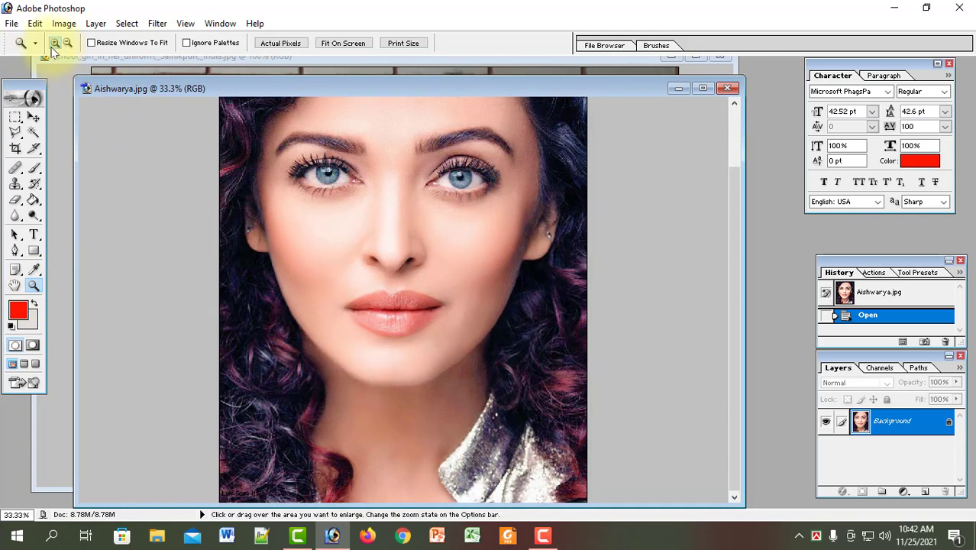
click(386, 303)
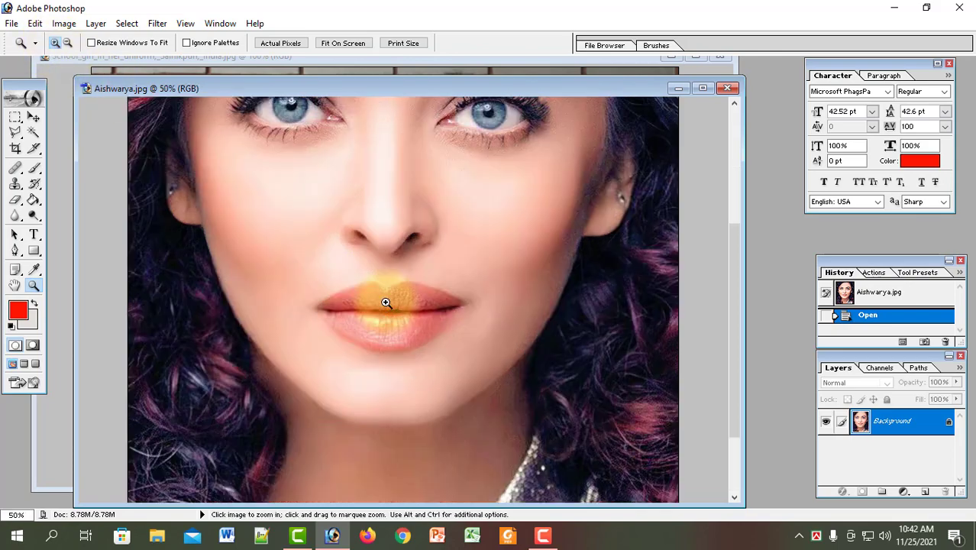
click(388, 305)
click(387, 306)
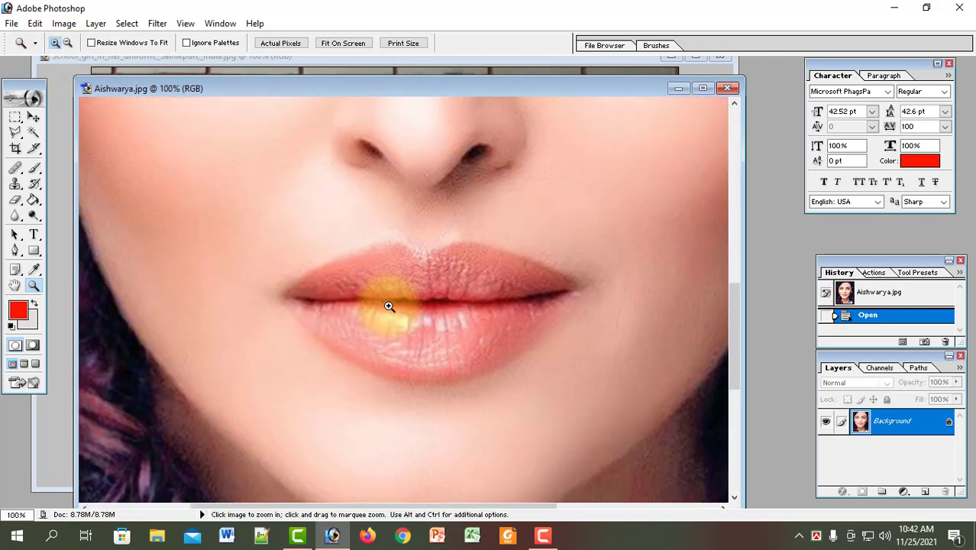
click(68, 43)
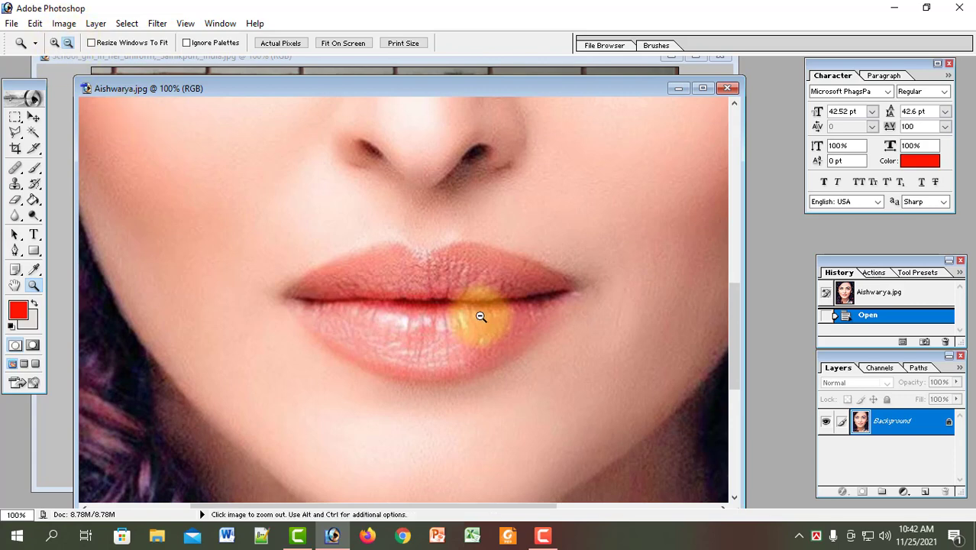
click(480, 316)
click(480, 316)
click(479, 317)
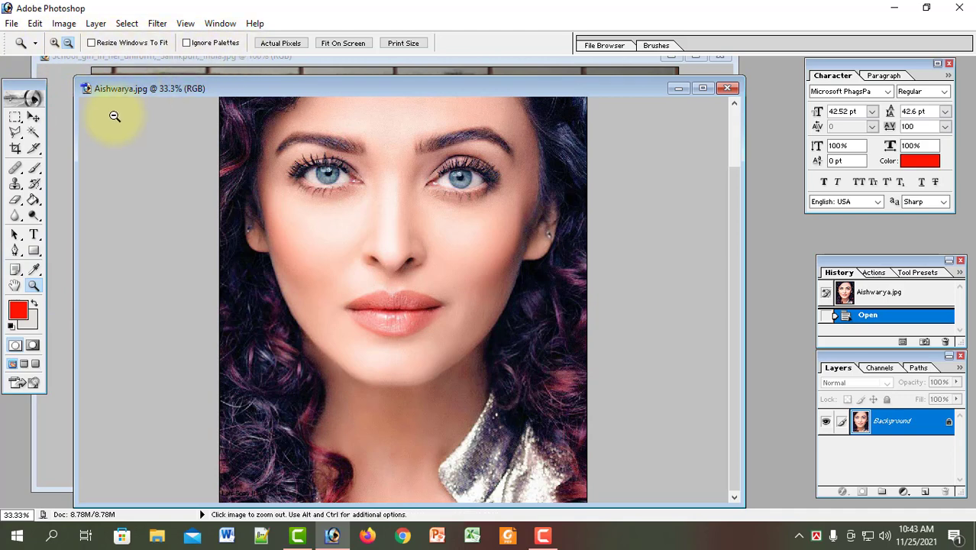
Step: Enable the Move tool's bounding boxes, then zoom the portrait out to 8.33%
key(v)
click(126, 43)
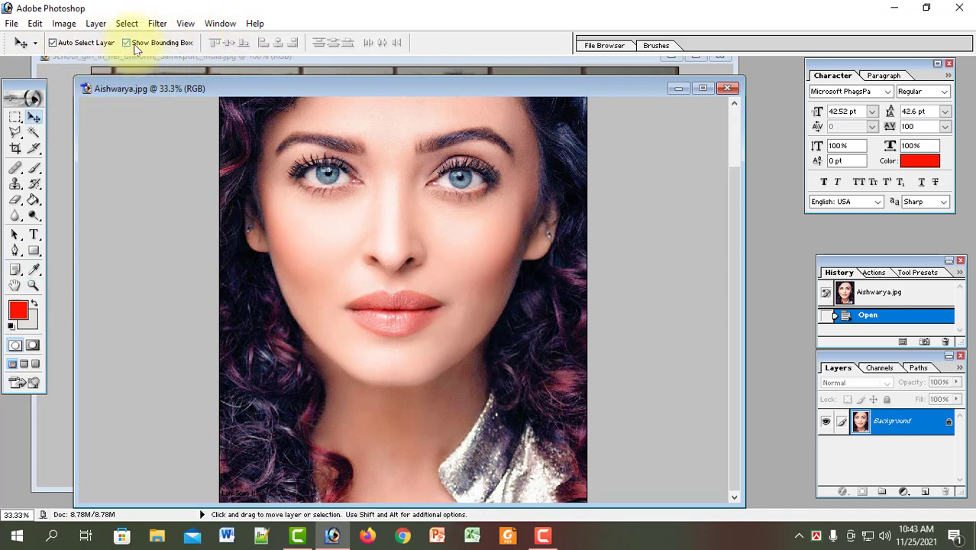
key(z)
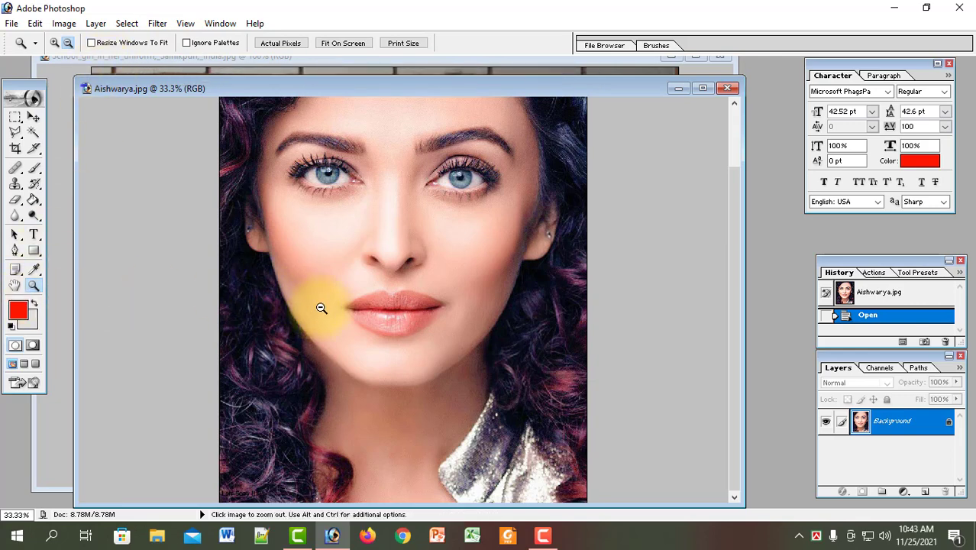
key(alt)
key(alt)
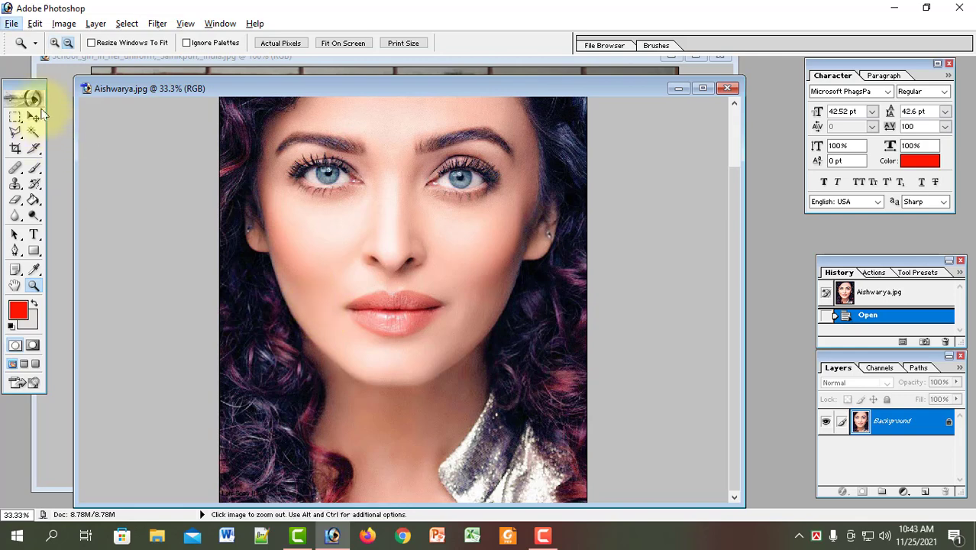
click(54, 43)
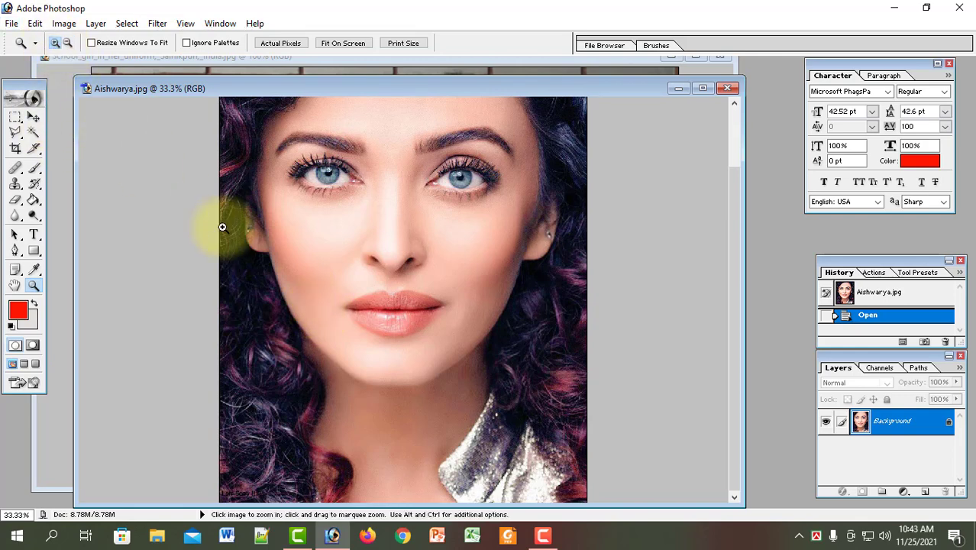
alt+click(323, 287)
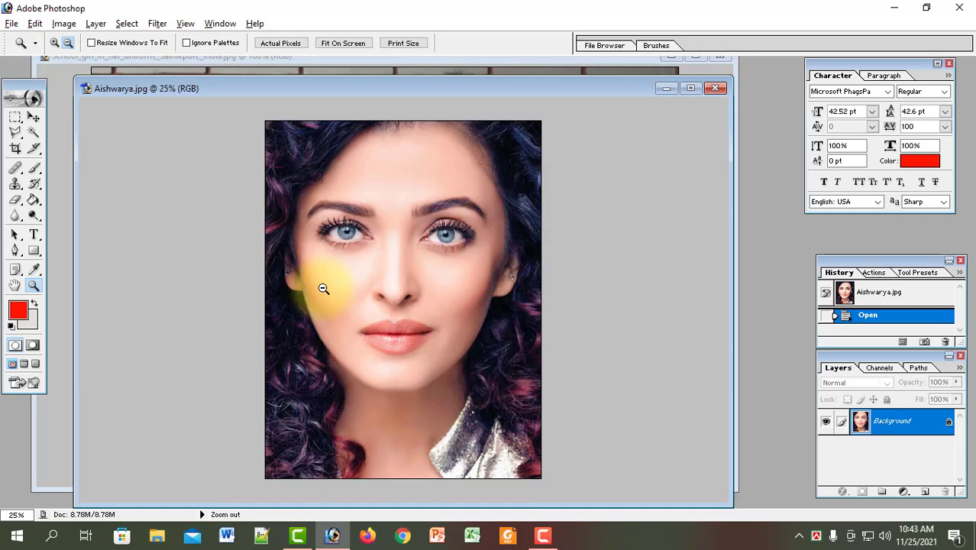
alt+click(323, 288)
alt+click(323, 288)
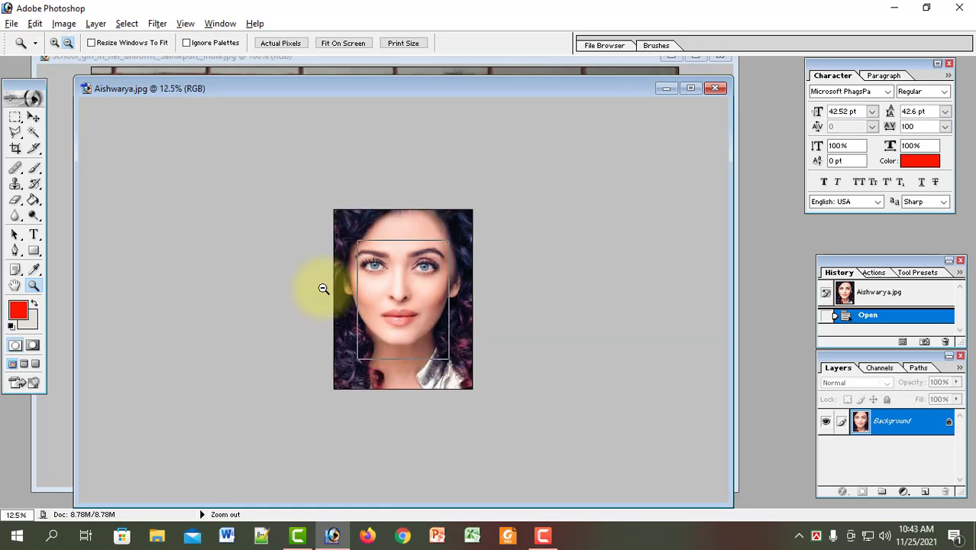
alt+click(323, 288)
Step: Zoom back to 100% on the lips and pan to centre the nose and lips
click(445, 288)
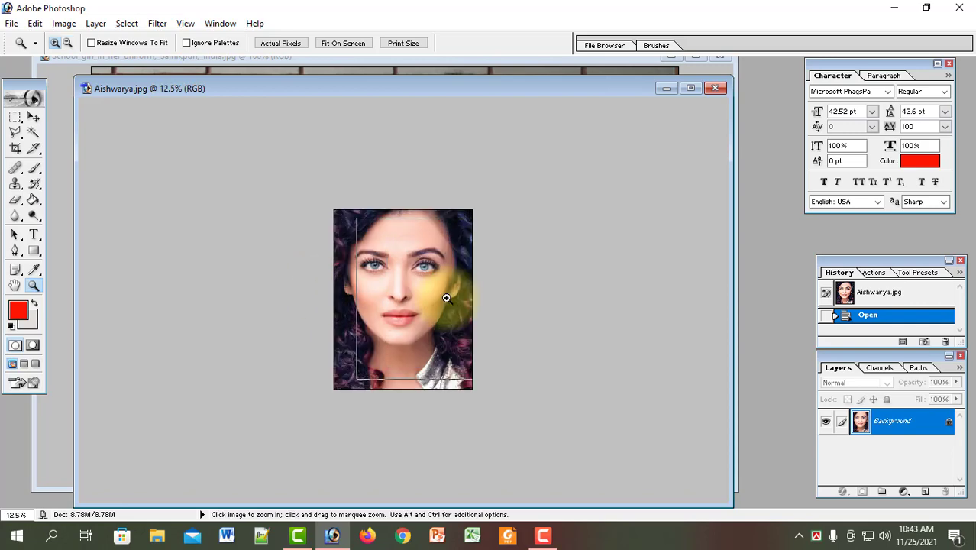
click(447, 297)
click(447, 298)
click(439, 329)
click(437, 339)
click(436, 348)
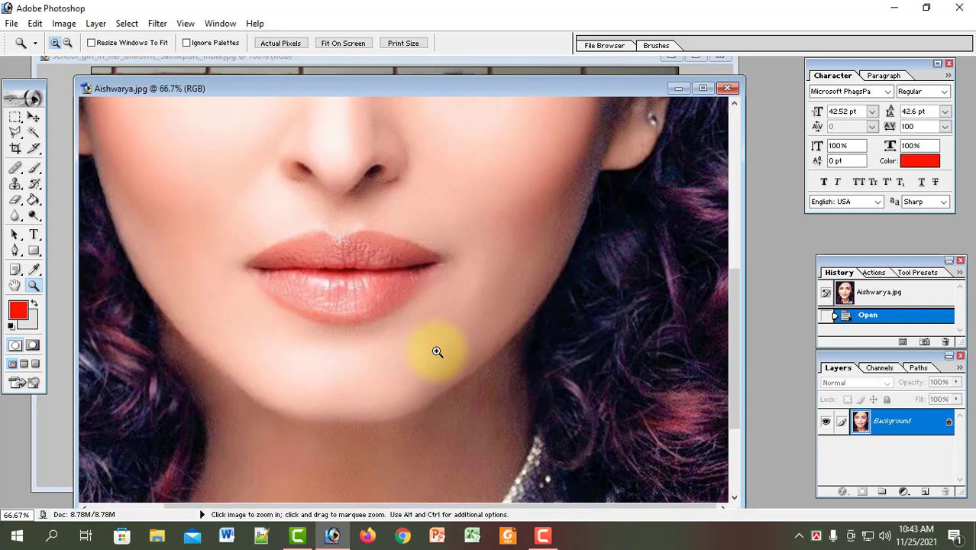
click(391, 340)
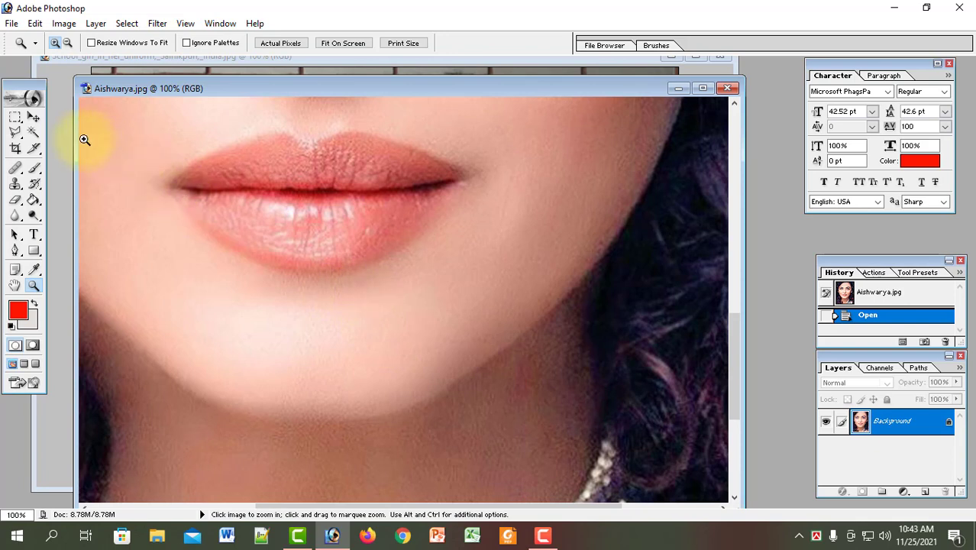
click(14, 285)
drag(327, 223, 420, 316)
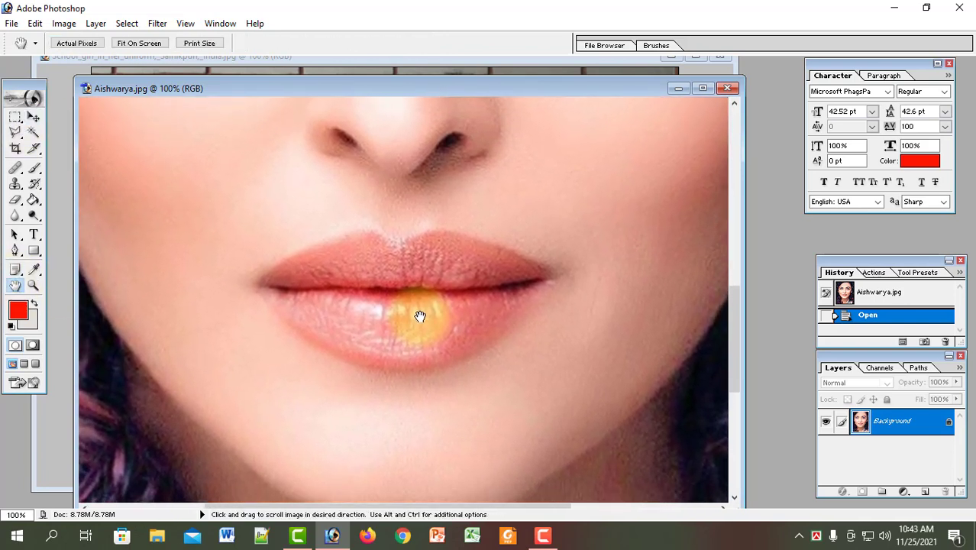
Step: Add a blank Layer 1 and start a rough polygonal outline below the lips
click(924, 495)
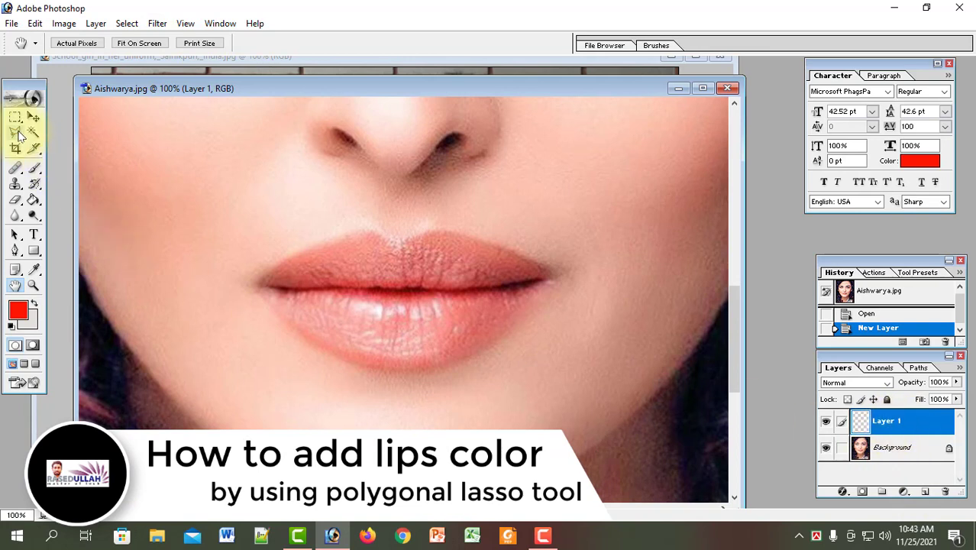
drag(19, 135, 76, 149)
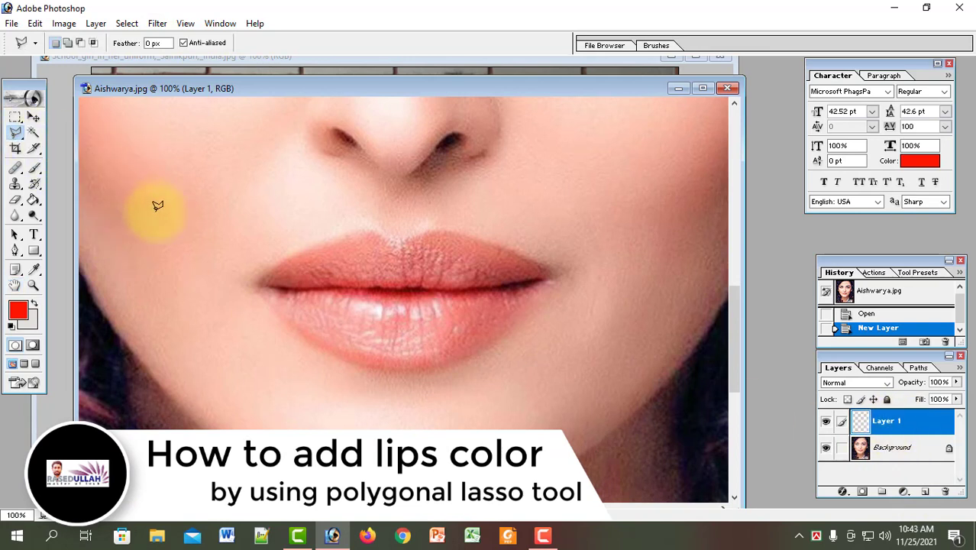
click(259, 293)
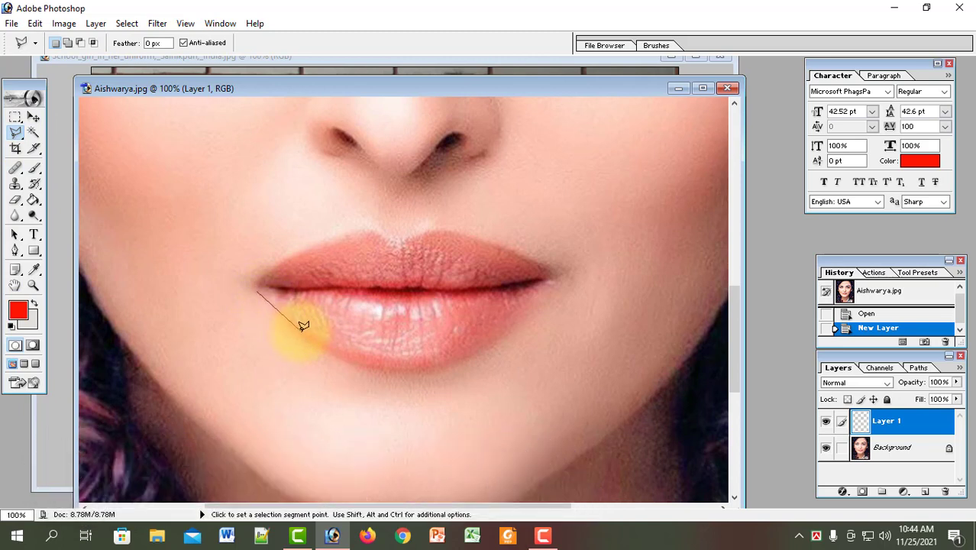
click(348, 352)
click(411, 365)
Step: Close the rough mouth selection, clear it with Delete, and deselect
click(444, 443)
click(596, 468)
click(628, 309)
click(589, 191)
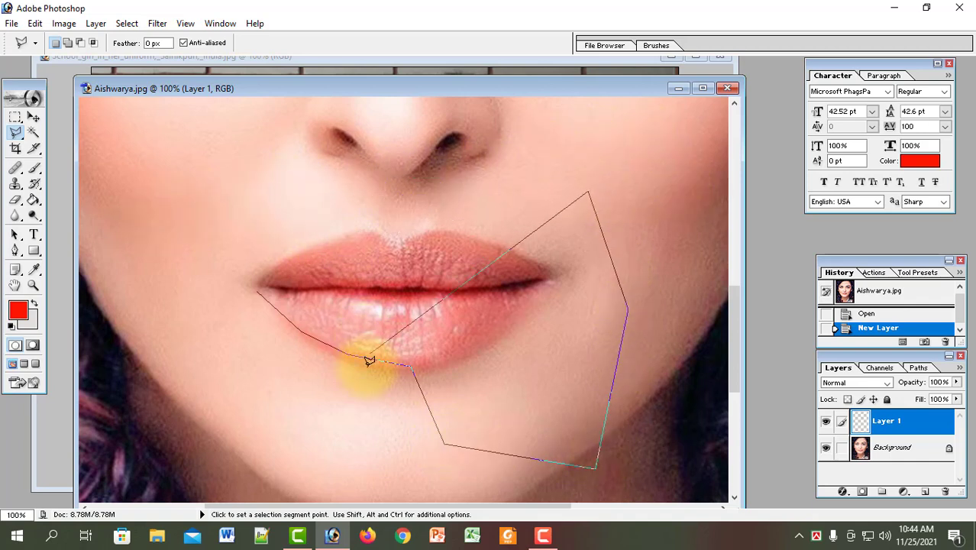
double_click(418, 231)
key(Delete)
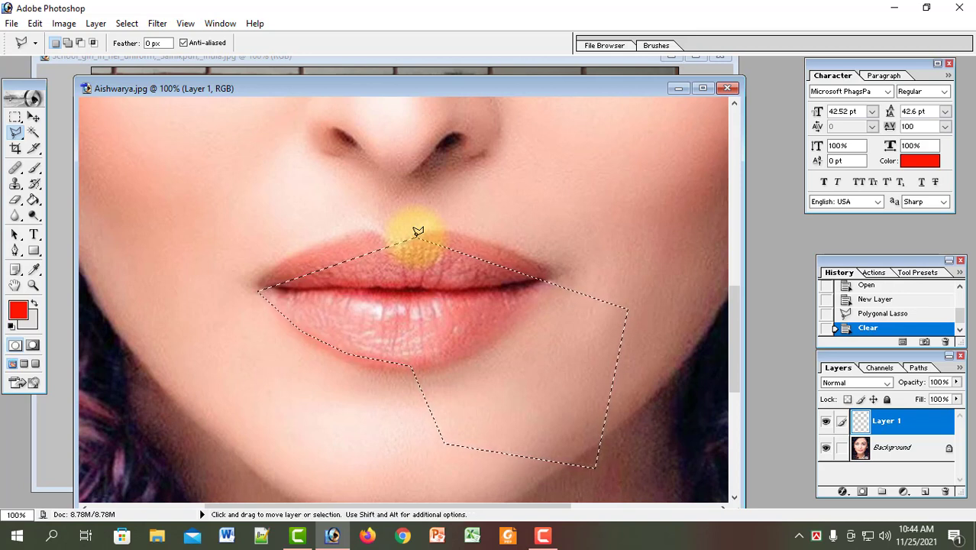
key(ctrl+d)
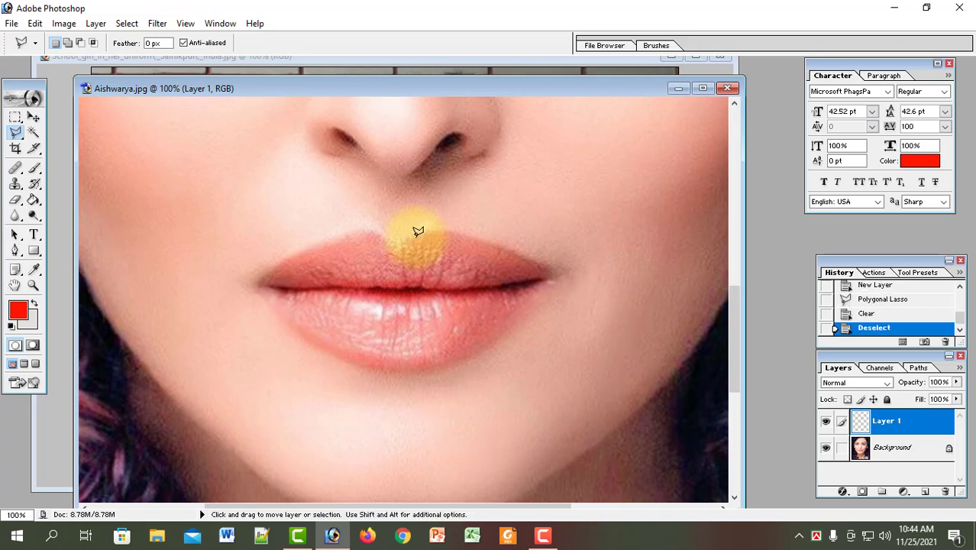
Step: Trace the lower lip edge from the left corner, correcting misplaced points
click(260, 294)
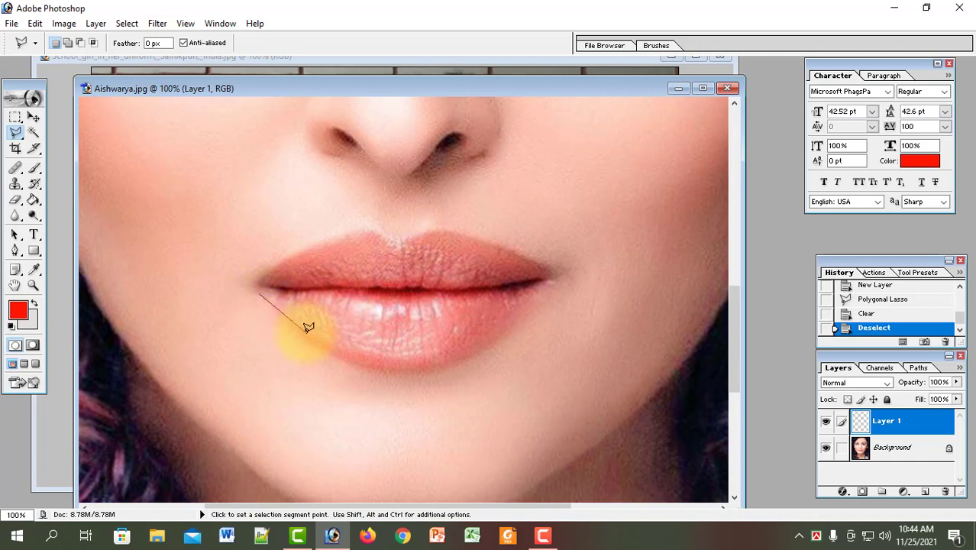
click(365, 360)
click(438, 364)
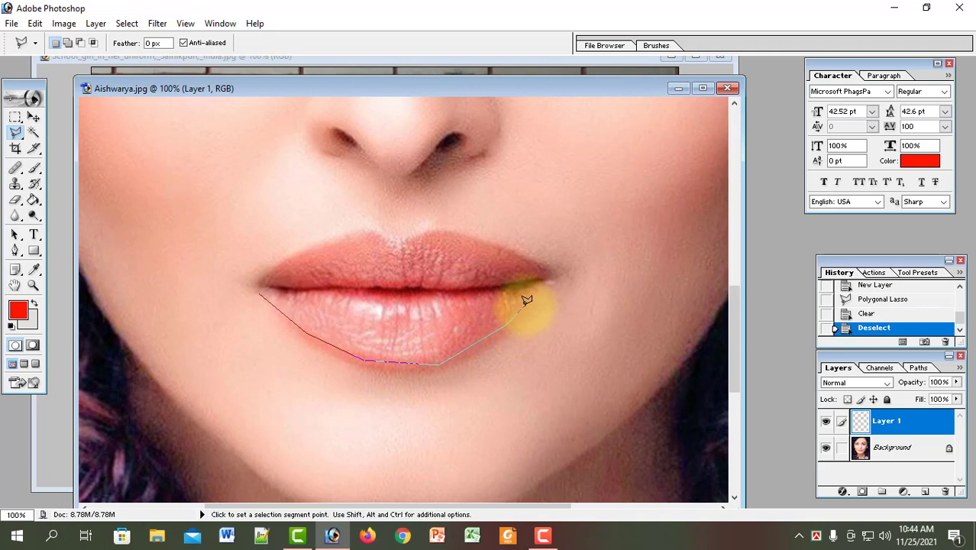
key(BackSpace)
key(BackSpace)
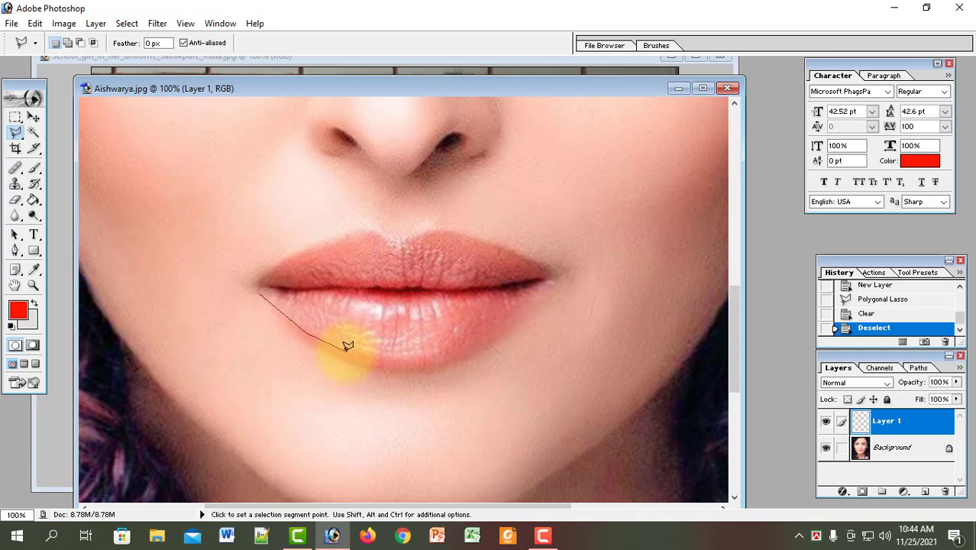
click(348, 352)
click(412, 361)
click(447, 354)
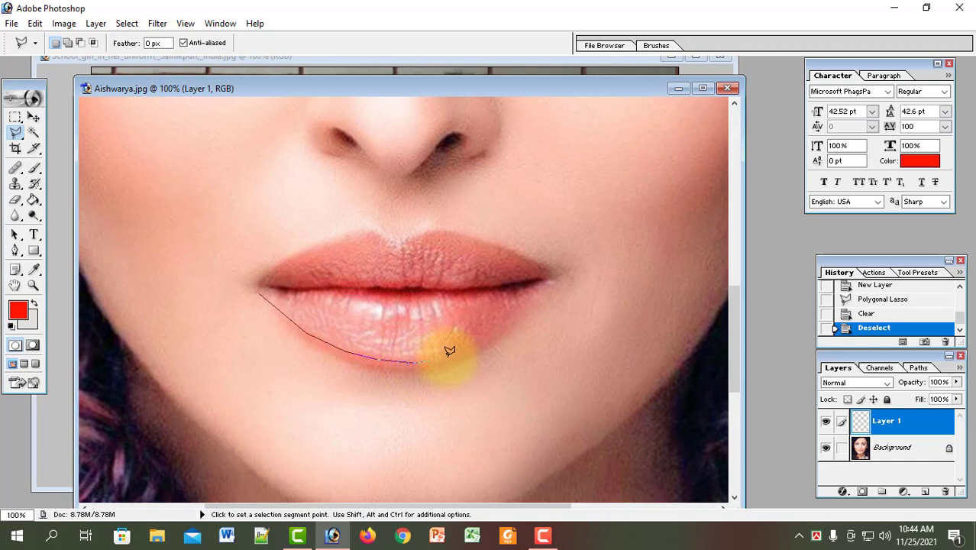
click(477, 334)
Step: Continue around the right corner and upper lip, closing the lip selection
click(533, 296)
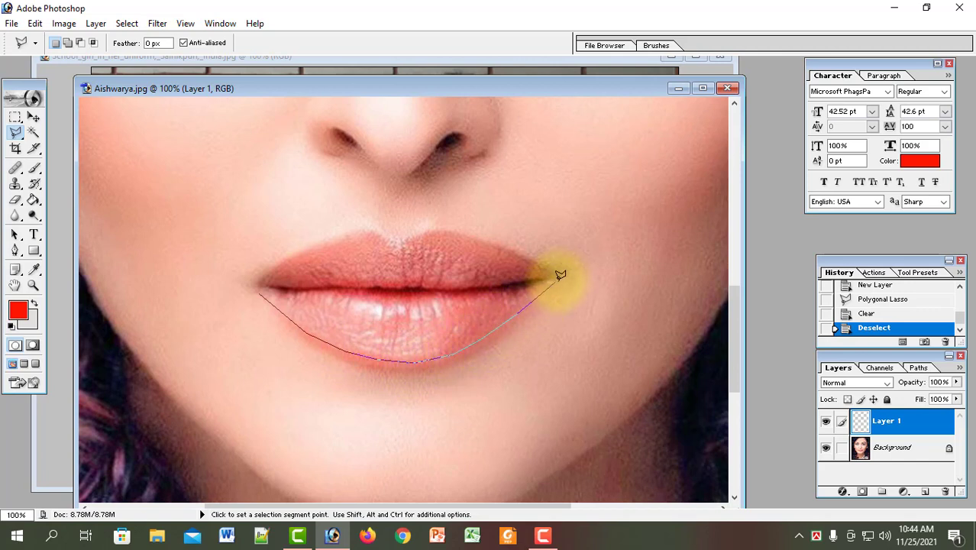
click(563, 275)
click(527, 251)
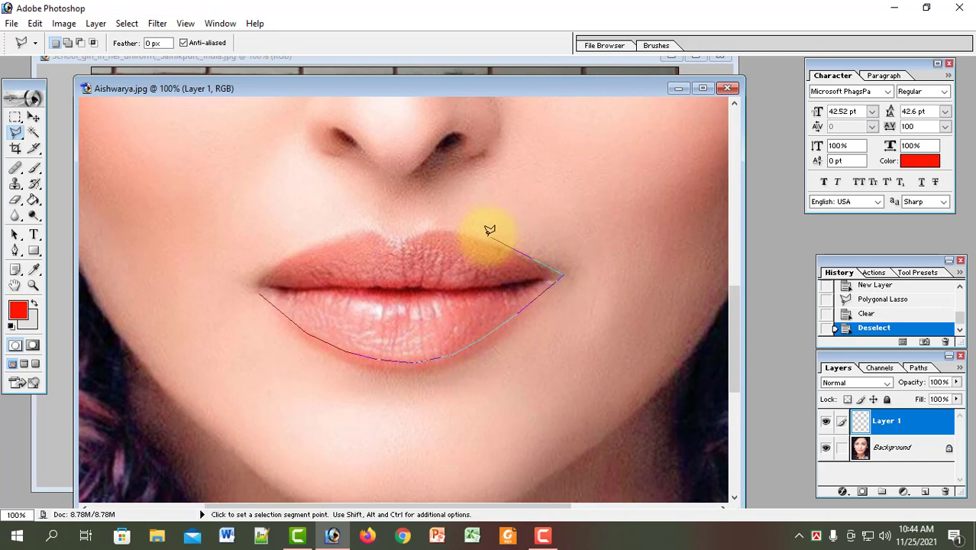
click(464, 230)
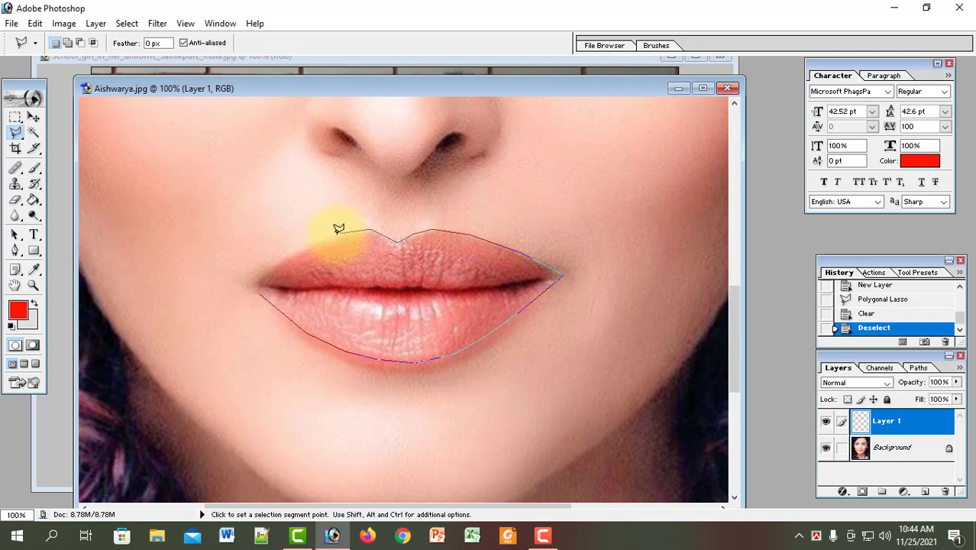
click(266, 293)
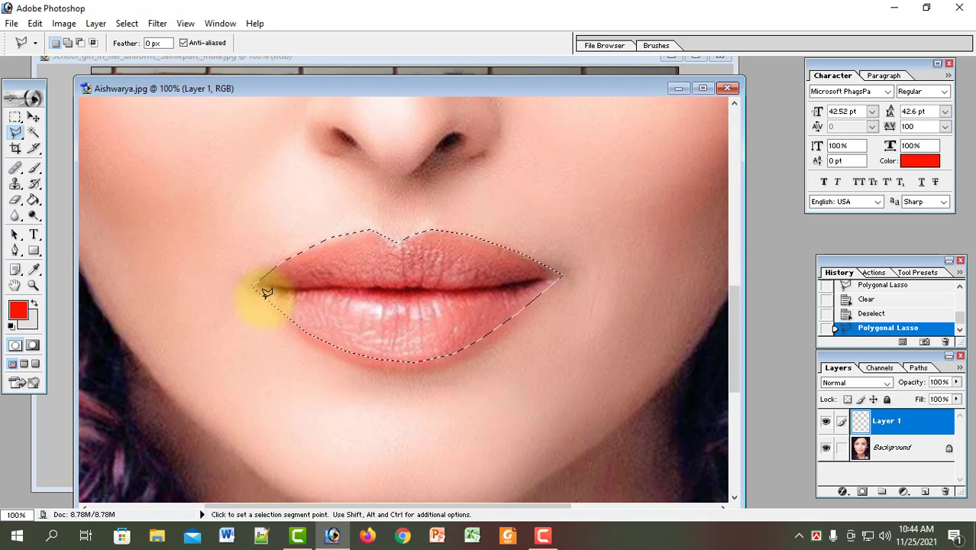
Step: Set the background colour to pure red FF0000
click(28, 320)
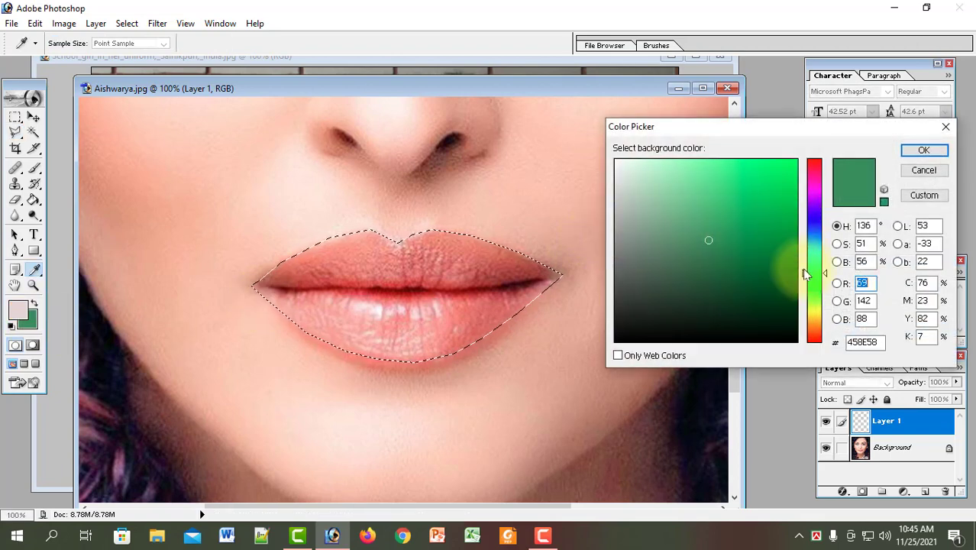
drag(807, 269, 810, 157)
click(799, 158)
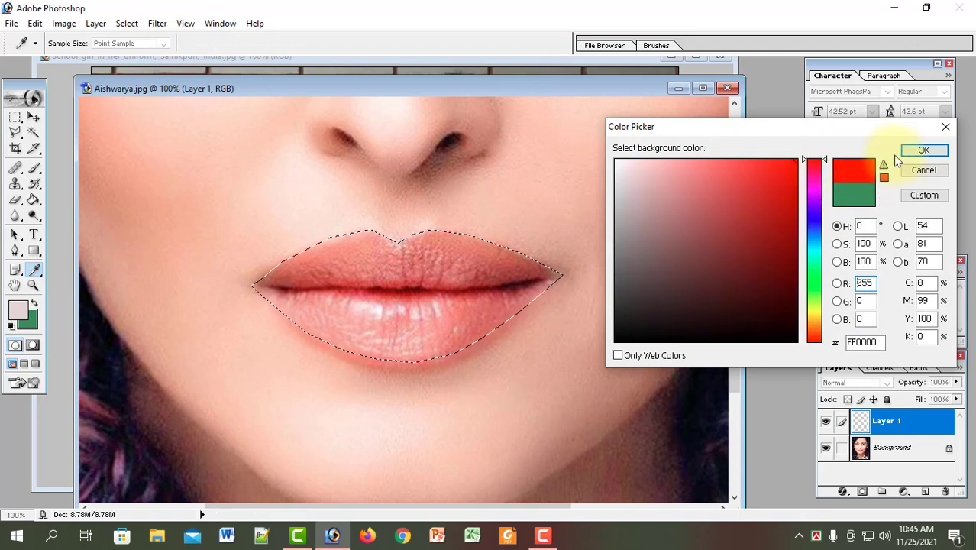
click(920, 151)
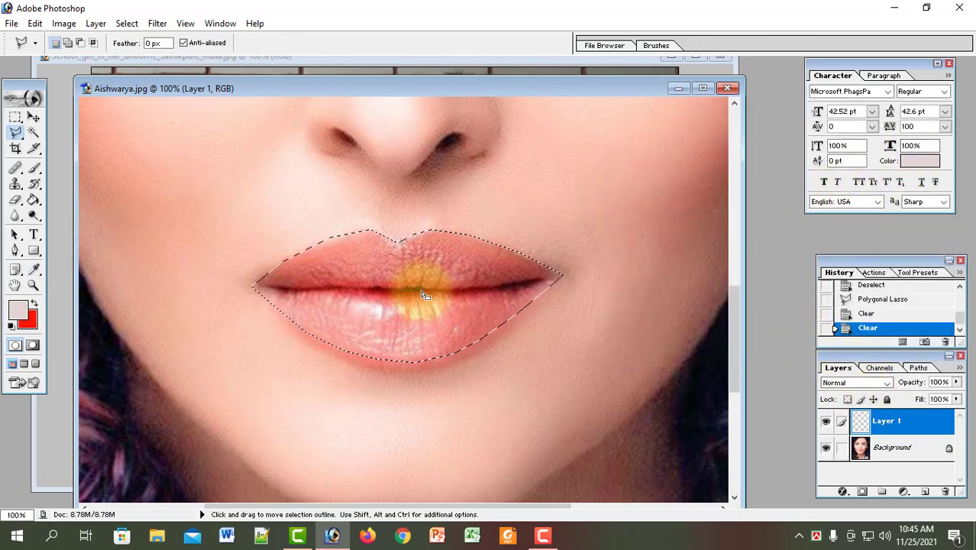
Step: Fill the lip selection with the background colour
right_click(416, 292)
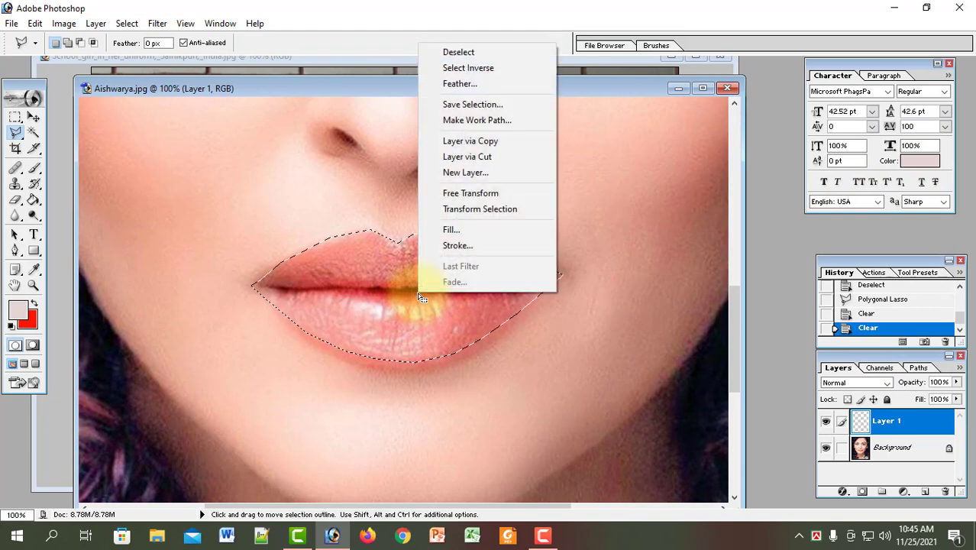
click(454, 230)
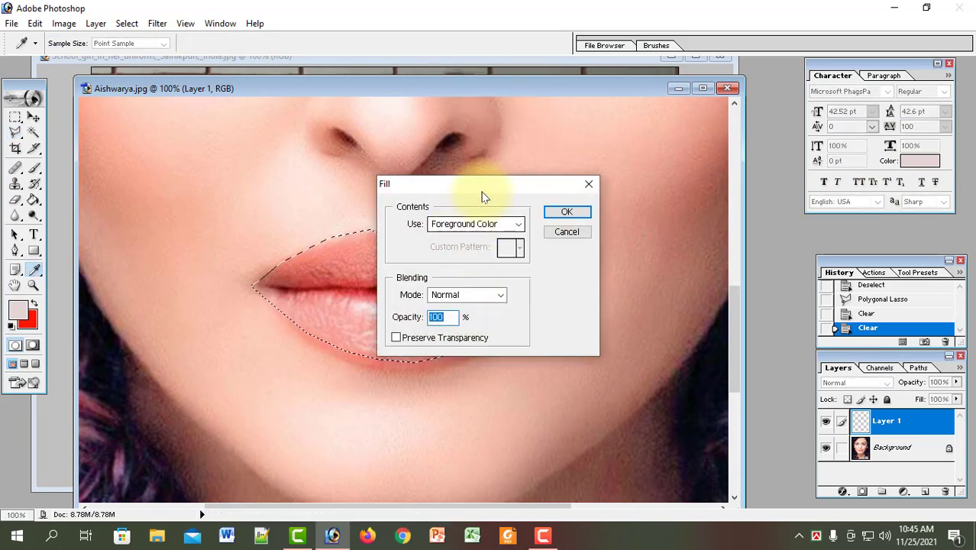
drag(489, 187, 718, 172)
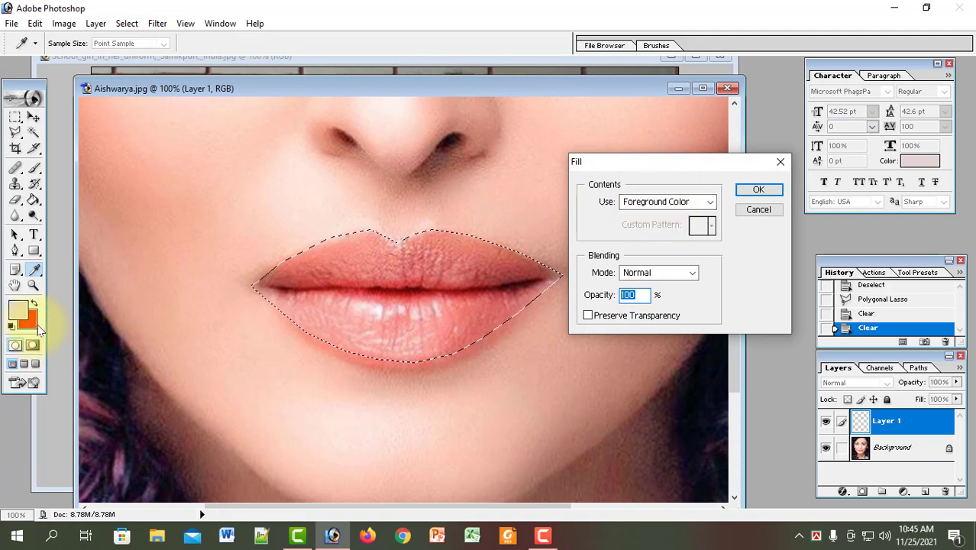
click(707, 203)
click(655, 227)
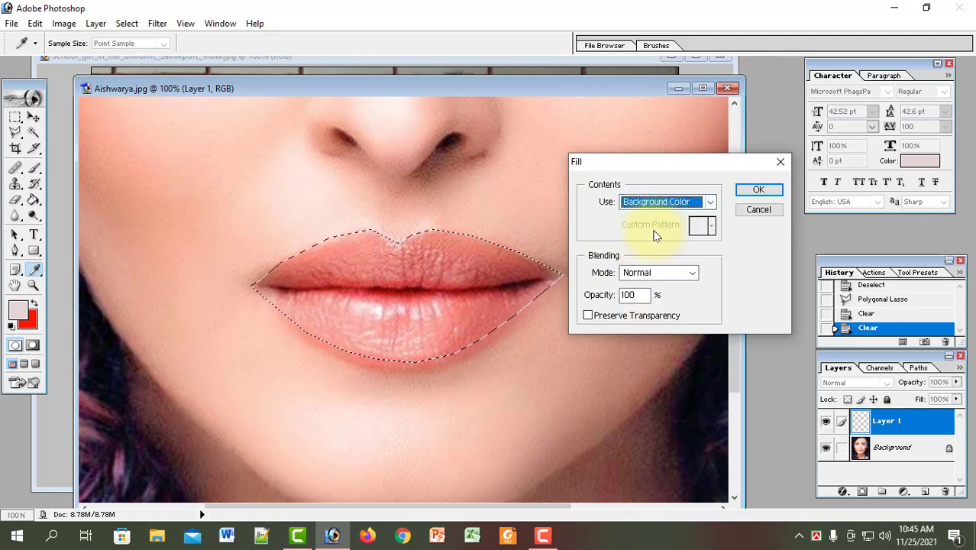
click(758, 190)
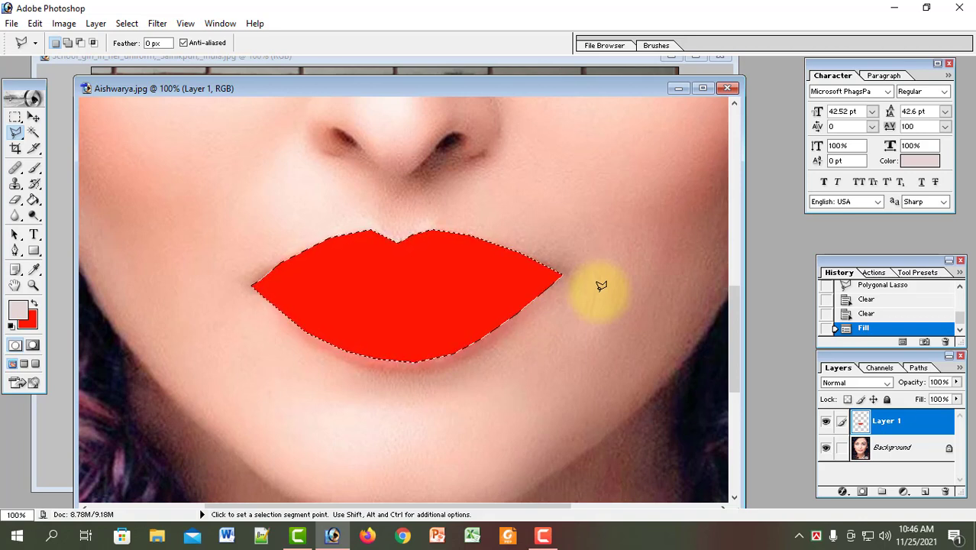
Step: Deselect the lips and drop Layer 1's opacity to about half
key(ctrl+d)
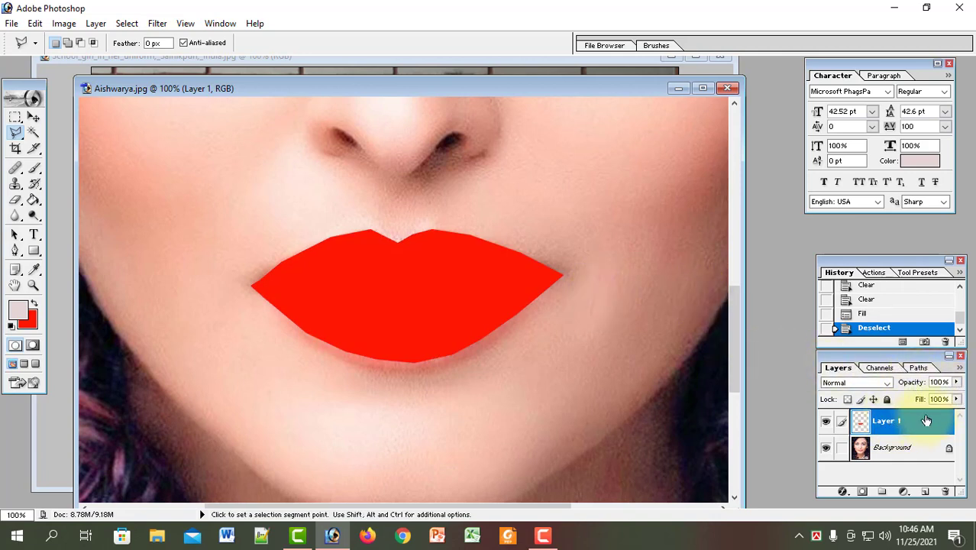
click(956, 382)
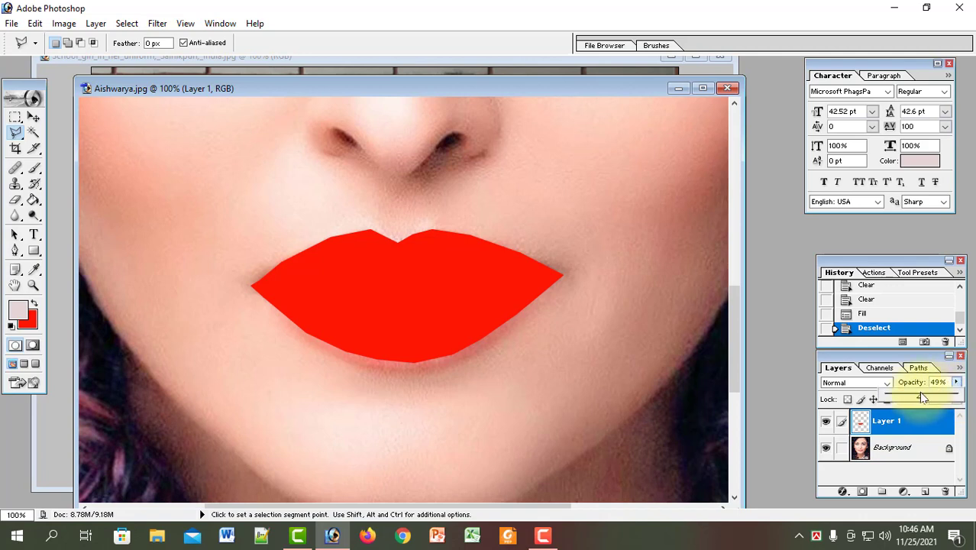
drag(921, 397, 922, 397)
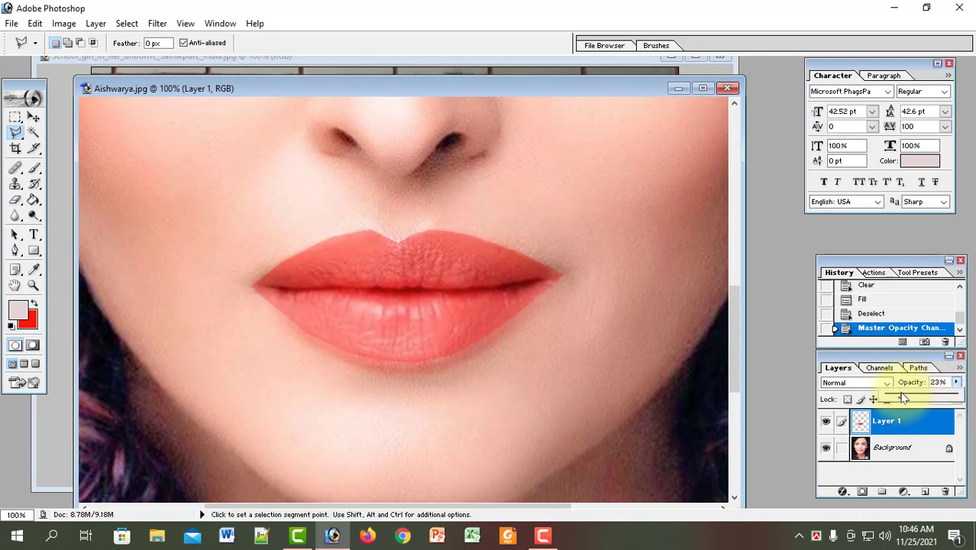
drag(912, 391, 942, 397)
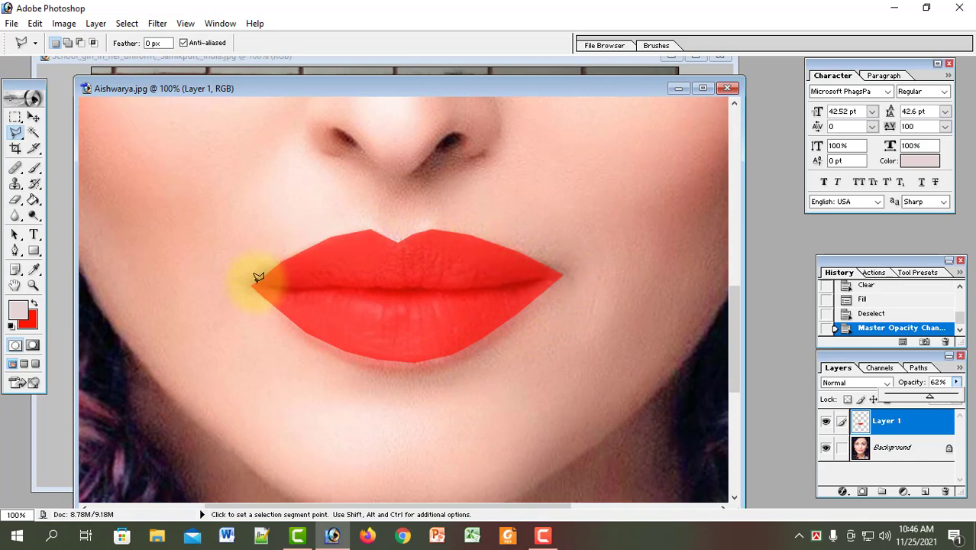
Step: Set Layer 1's opacity to 35% after checking the whole portrait, and add Layer 2
key(z)
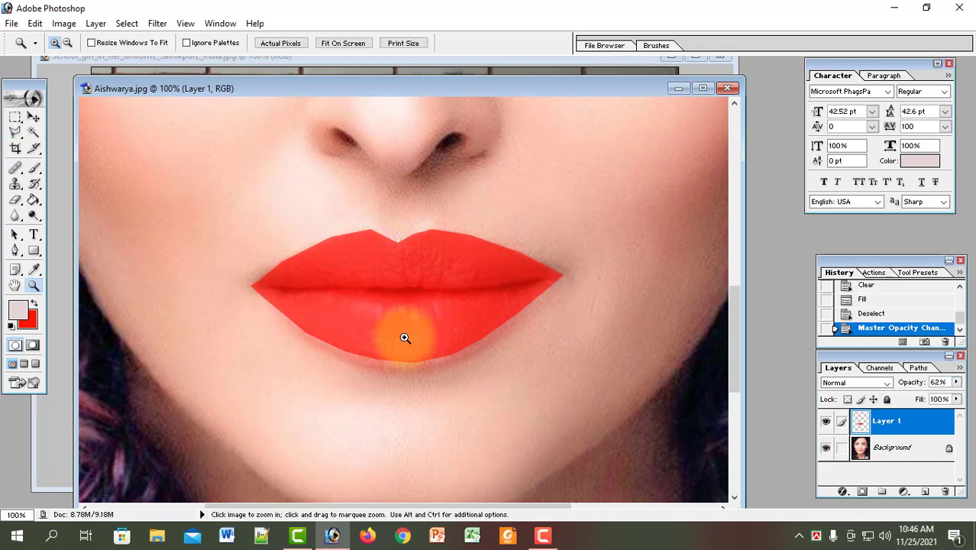
alt+click(381, 354)
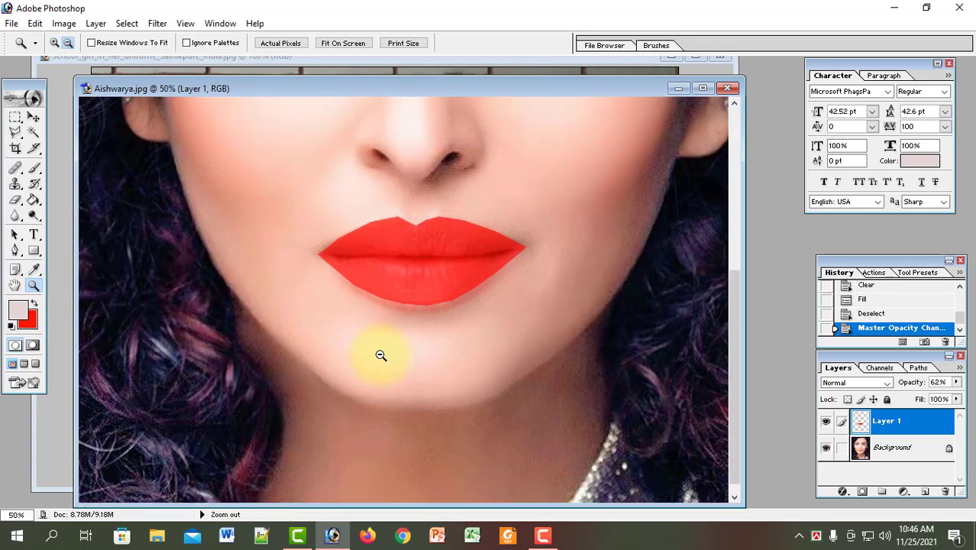
alt+click(381, 355)
alt+click(381, 355)
alt+click(381, 356)
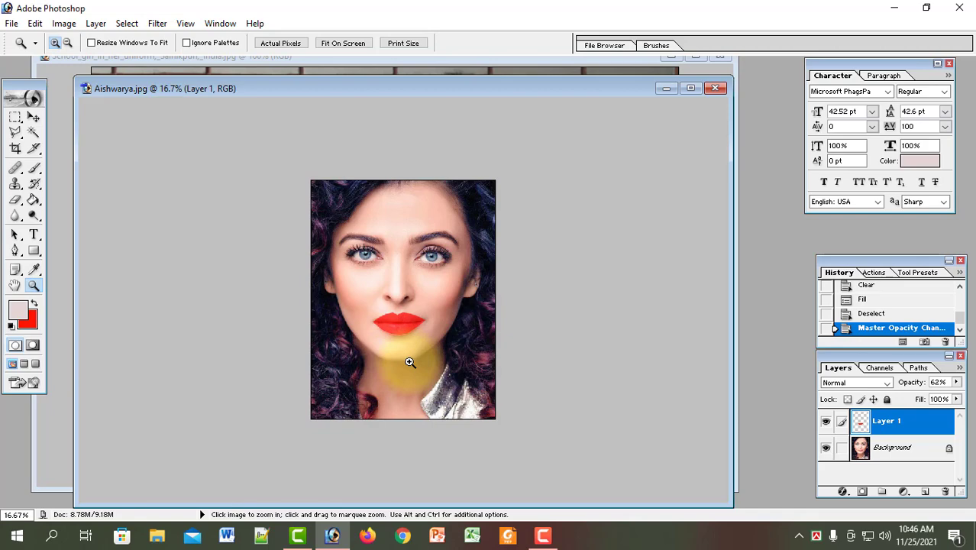
click(411, 338)
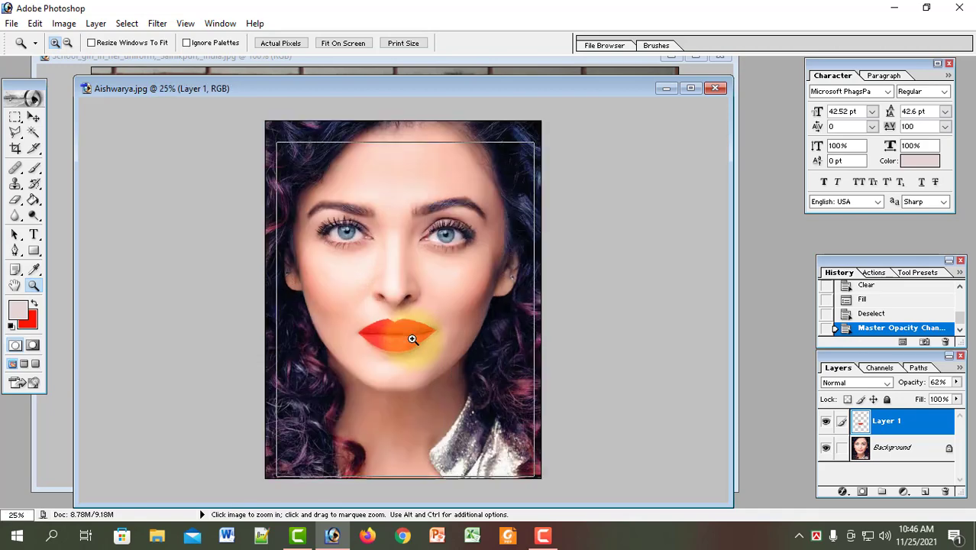
click(445, 330)
click(520, 364)
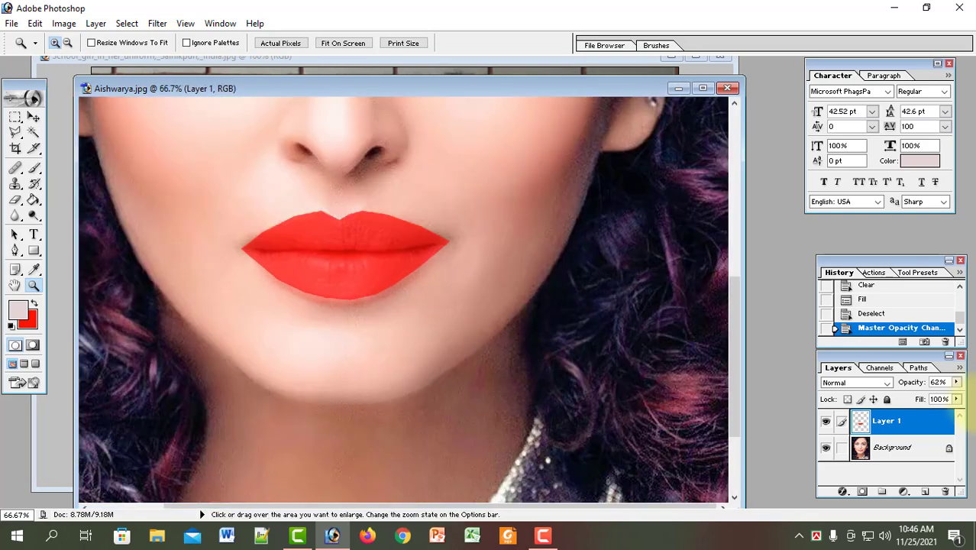
click(956, 382)
drag(931, 396, 914, 398)
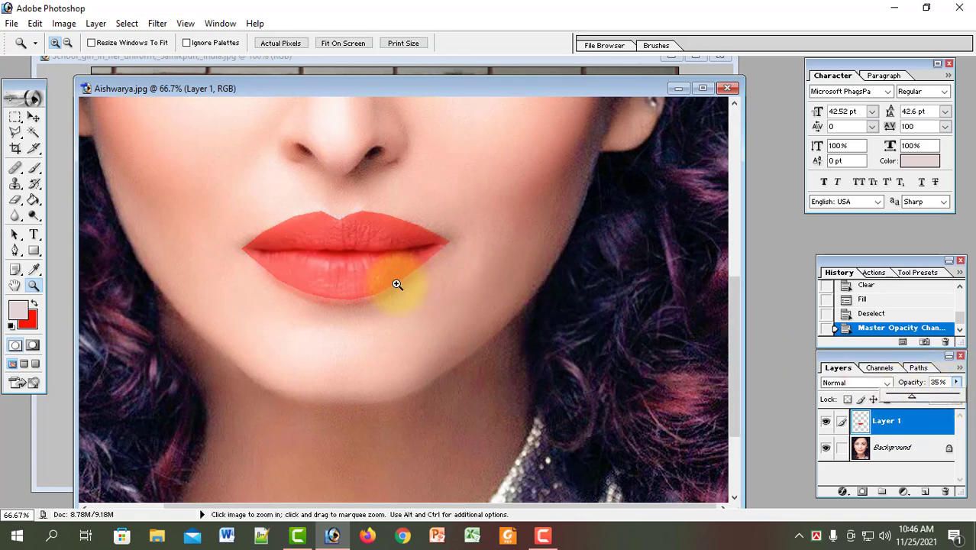
click(925, 492)
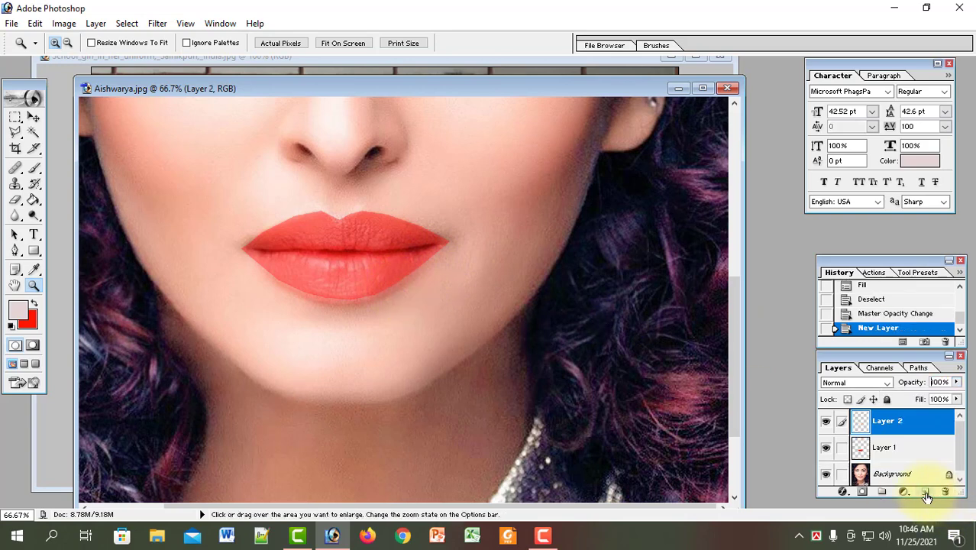
Step: Hide Layer 1 and set the Polygonal Lasso's Feather to 5 px
click(825, 447)
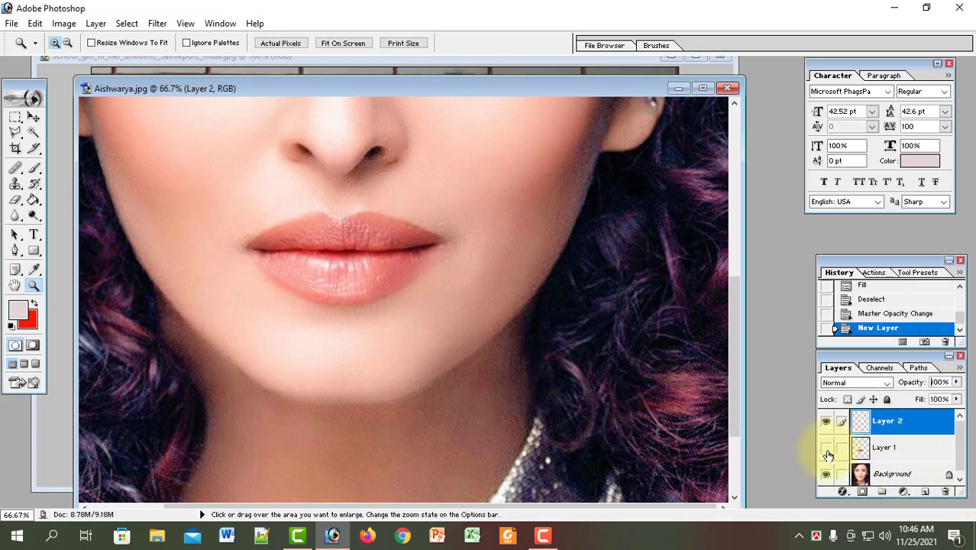
click(307, 266)
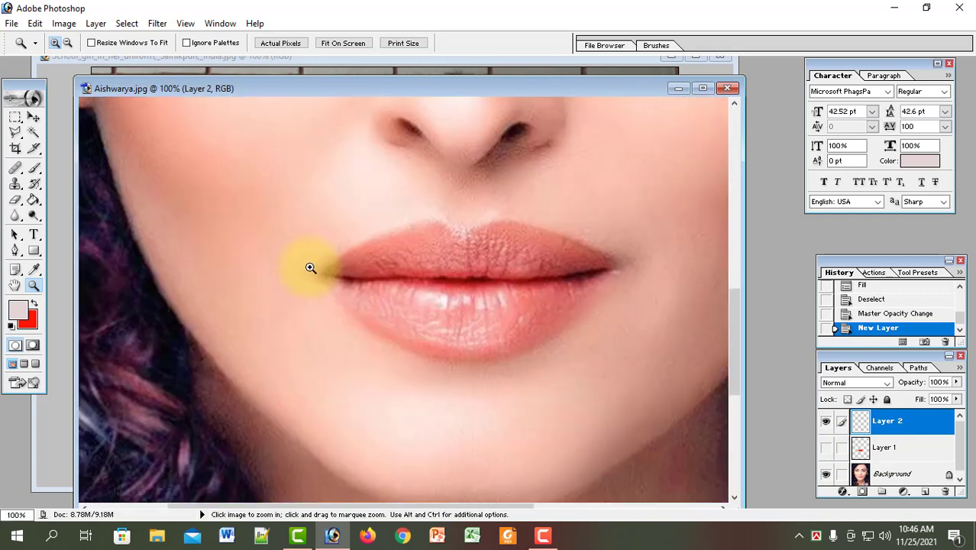
click(16, 134)
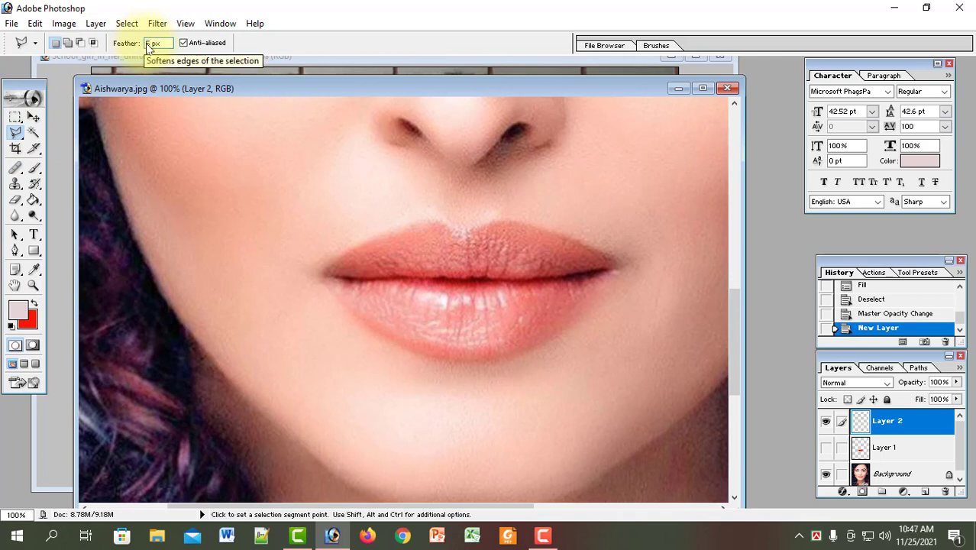
click(282, 197)
Step: Outline both lips with polygon points and close the selection
click(329, 260)
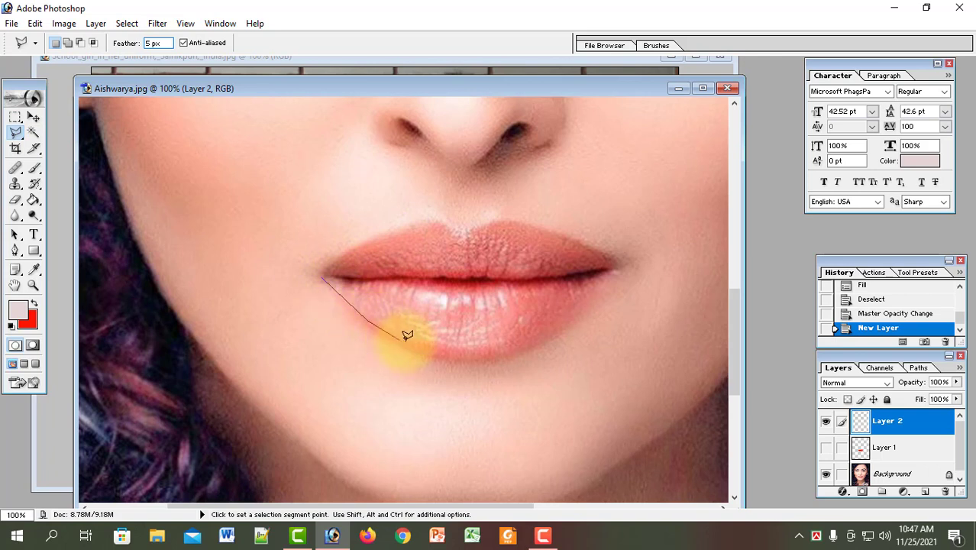
click(449, 350)
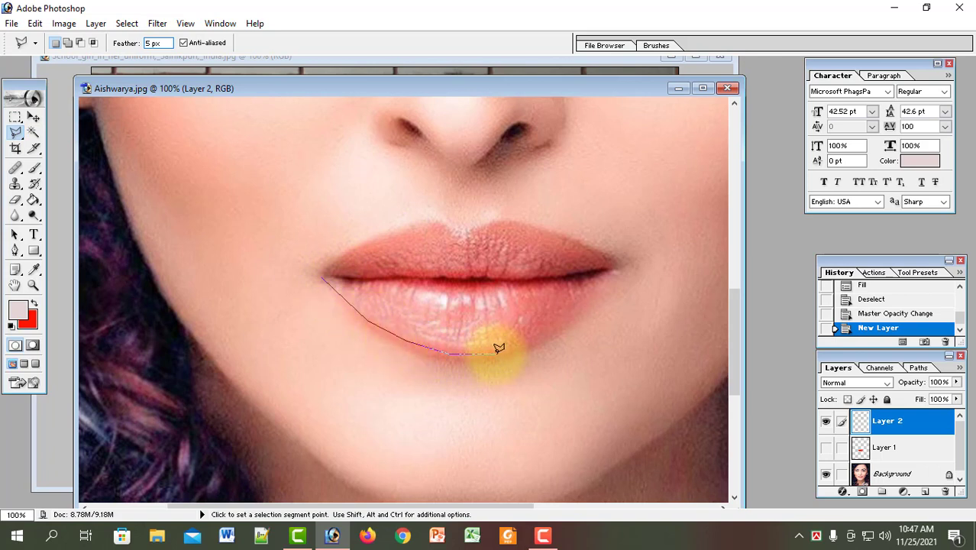
click(499, 352)
click(557, 328)
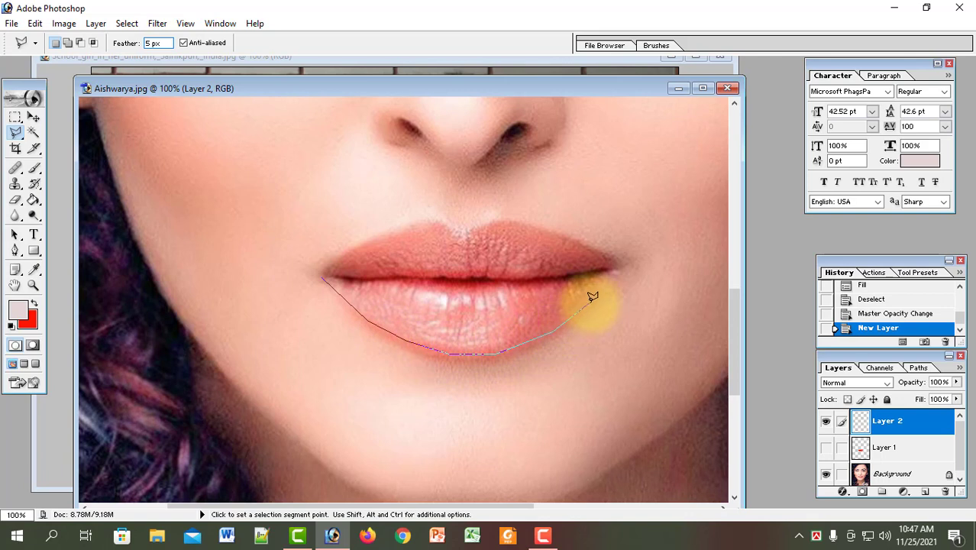
click(631, 261)
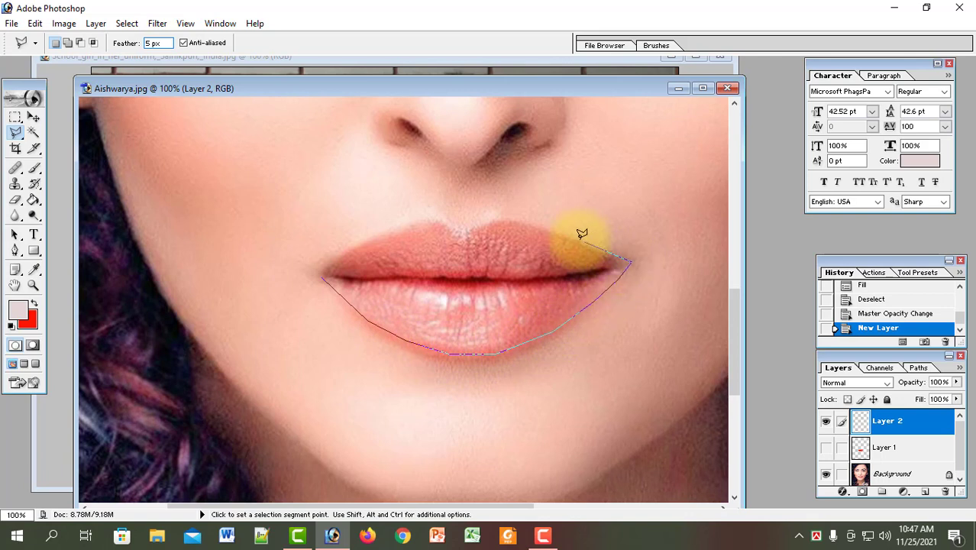
click(549, 223)
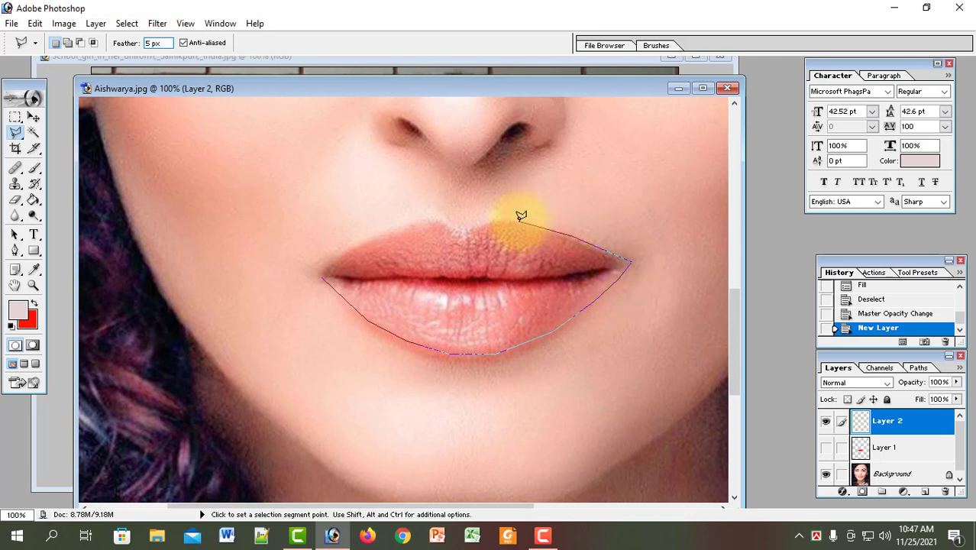
click(462, 227)
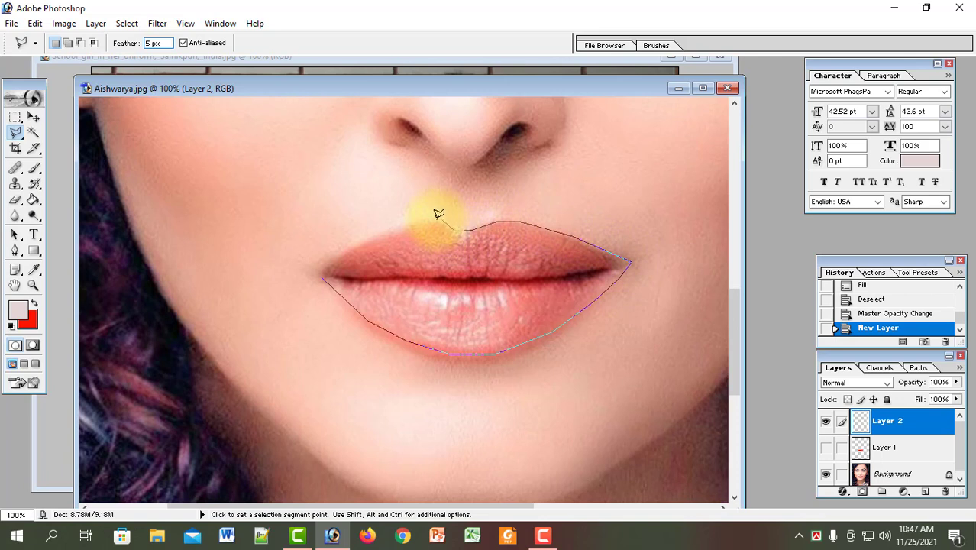
click(424, 218)
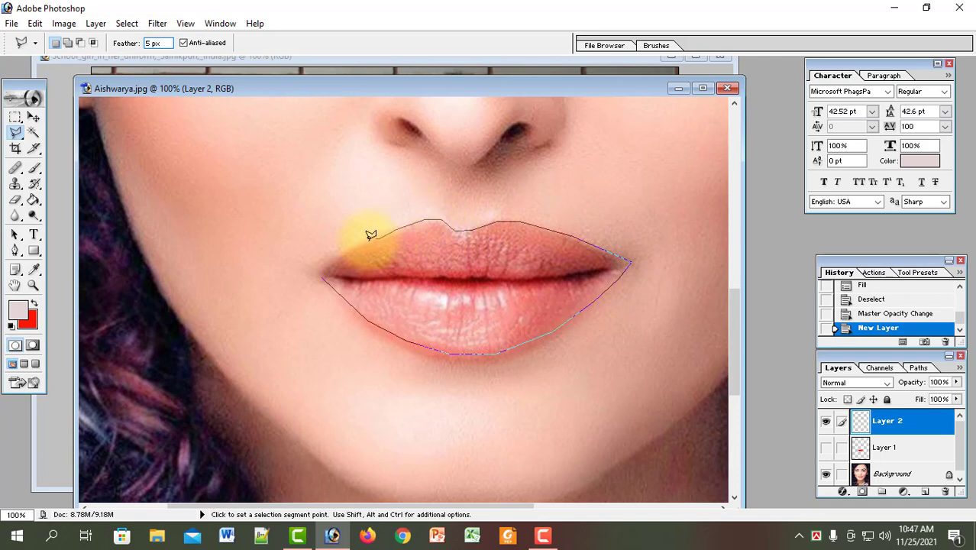
click(324, 273)
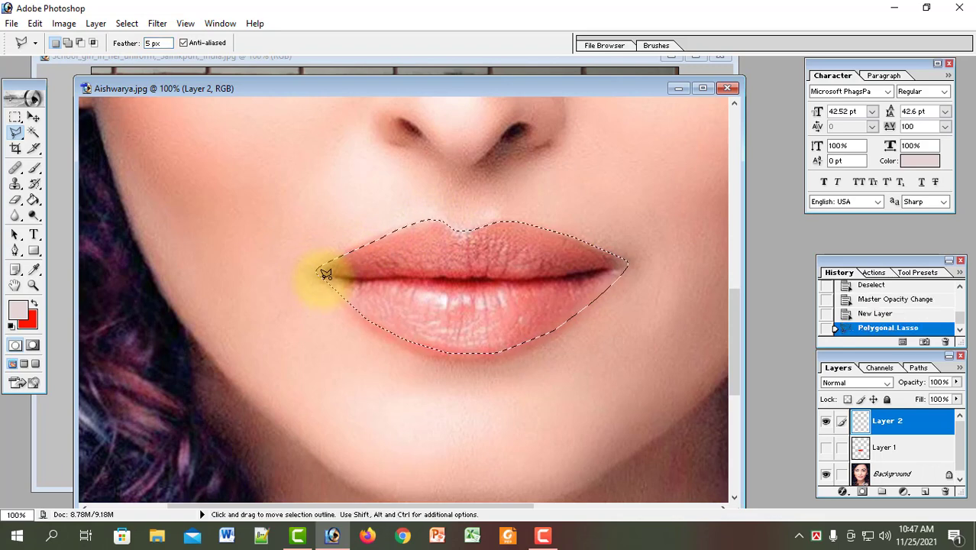
Step: Fill the feathered lip selection on Layer 2 with red, then deselect
right_click(463, 304)
click(504, 256)
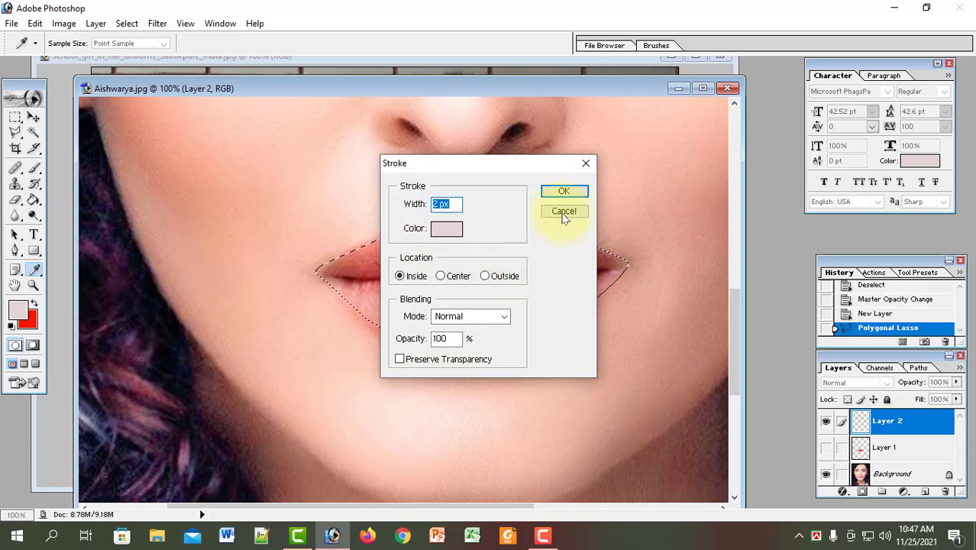
click(562, 210)
right_click(507, 274)
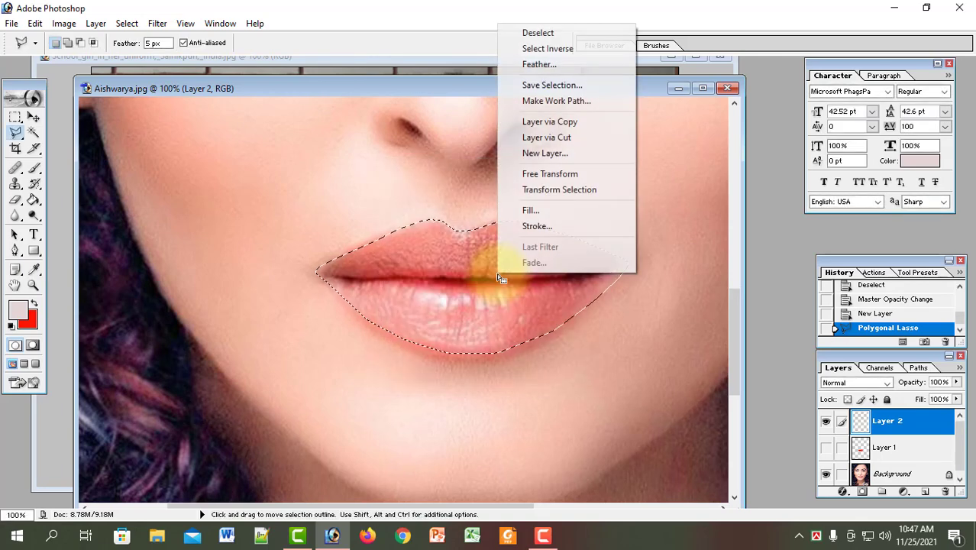
click(547, 215)
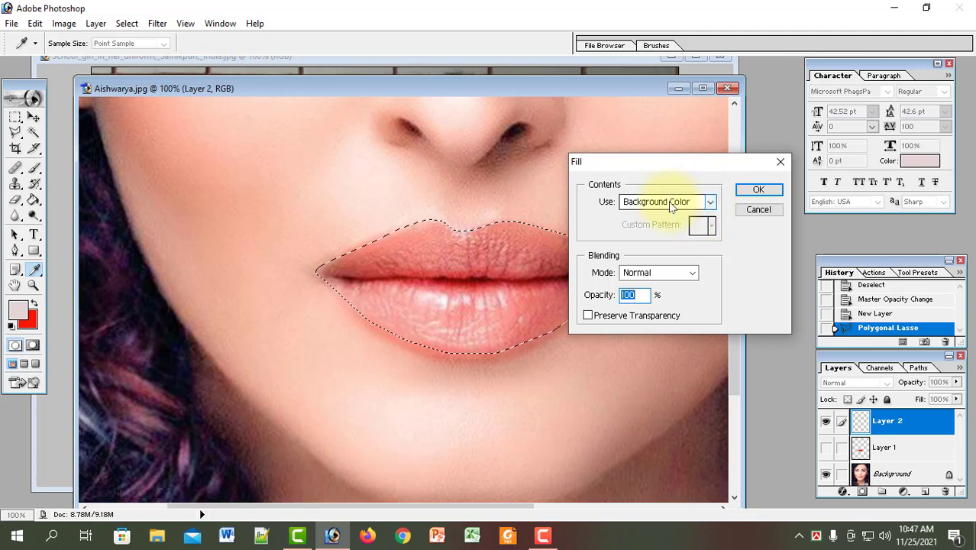
click(758, 189)
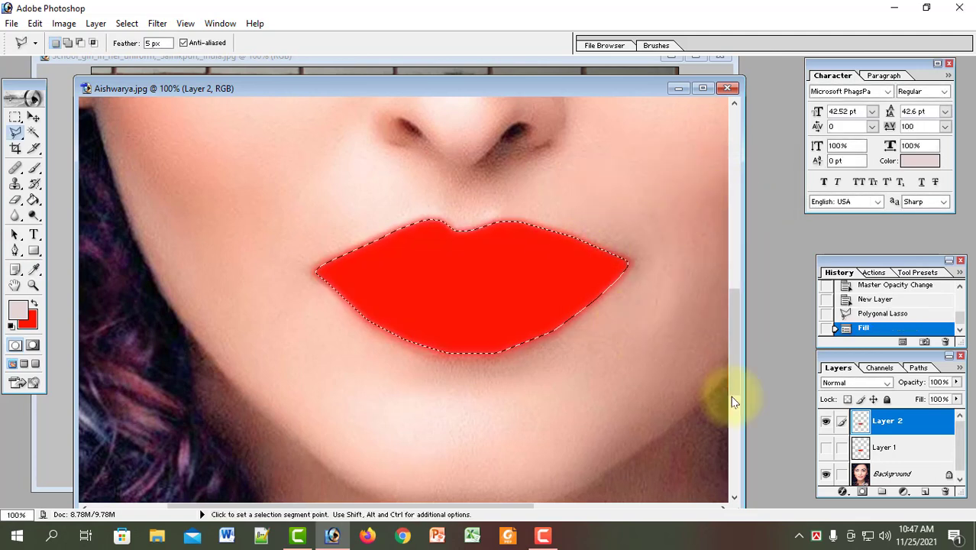
key(ctrl+d)
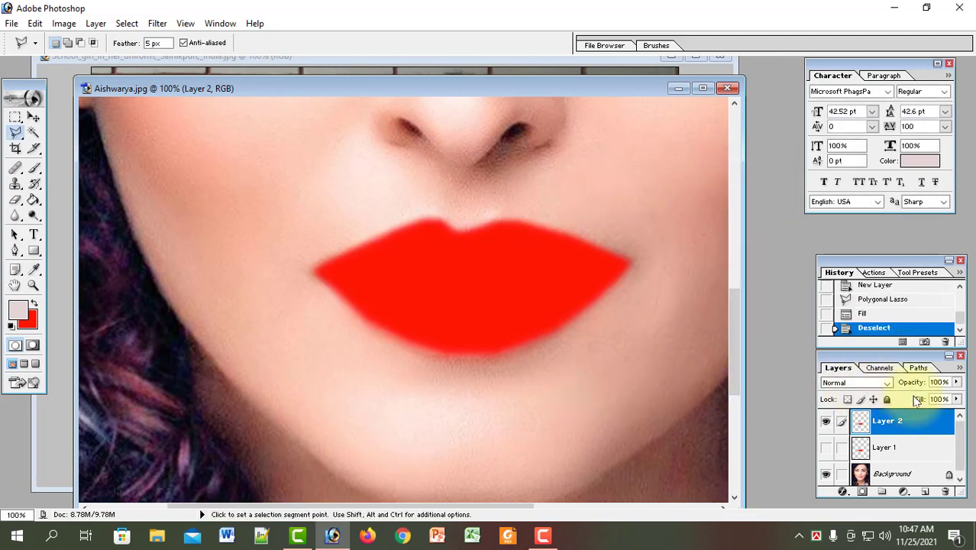
Step: Set Layer 2's opacity to 35% and toggle Layer 1 to compare the lips
click(957, 384)
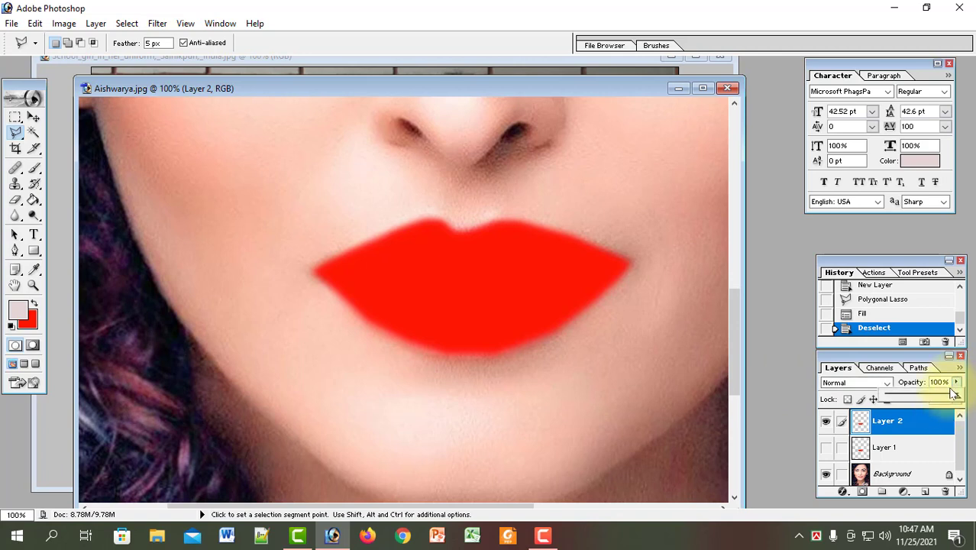
click(912, 396)
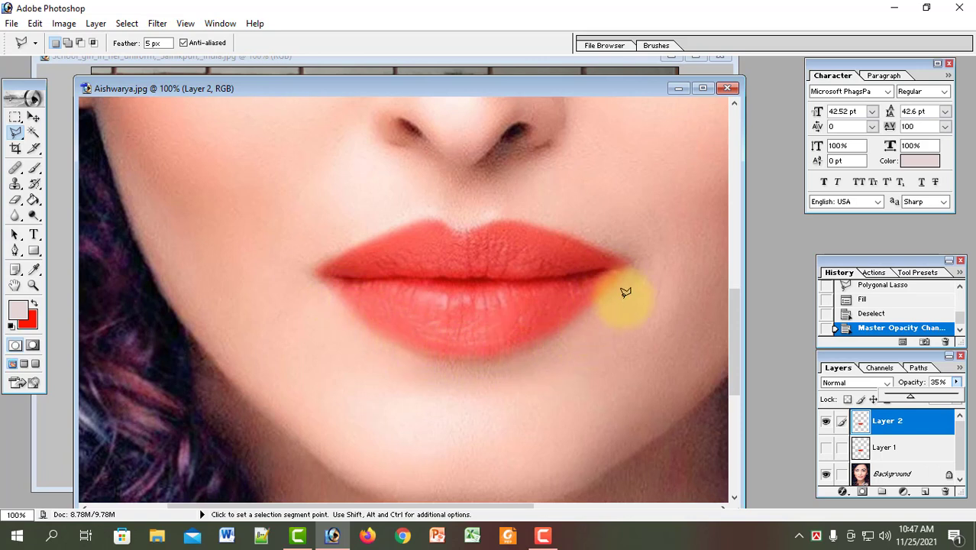
click(825, 448)
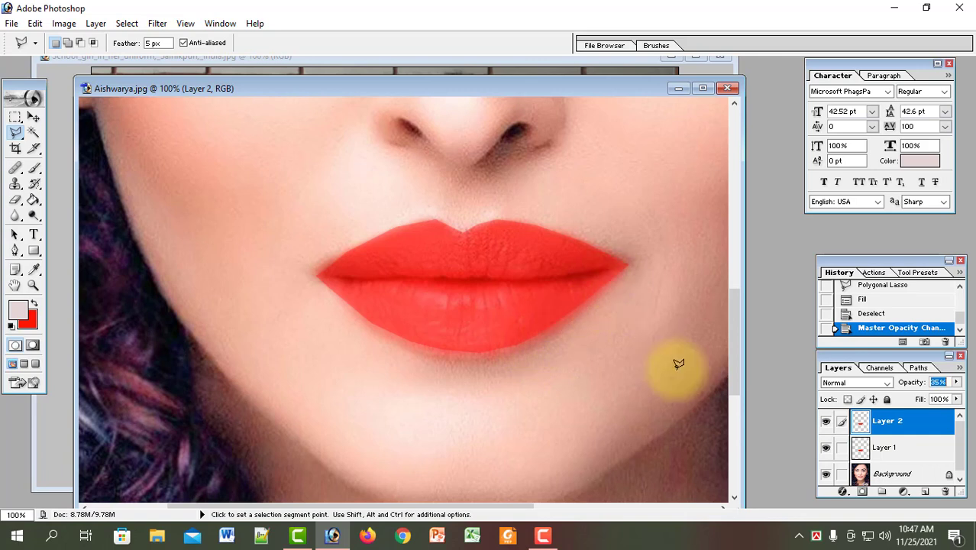
click(827, 449)
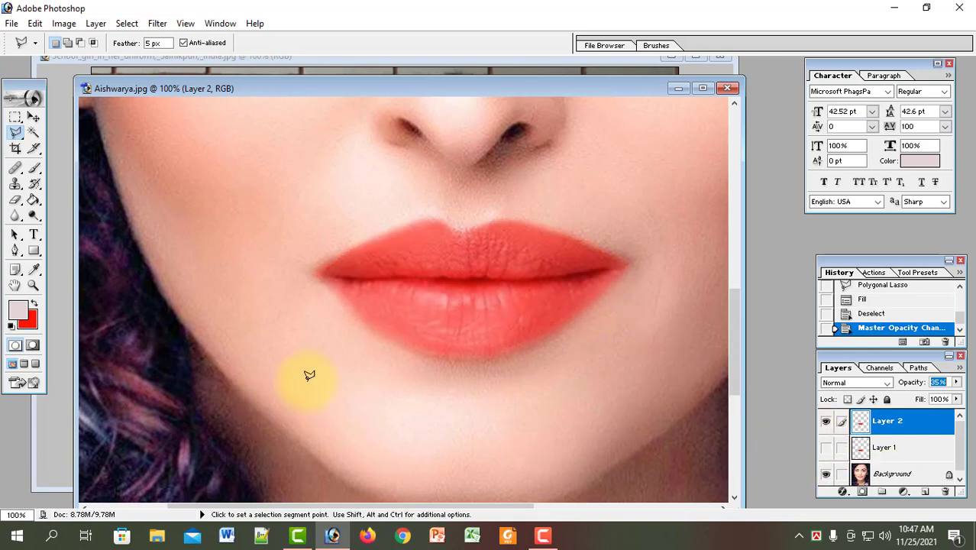
click(416, 319)
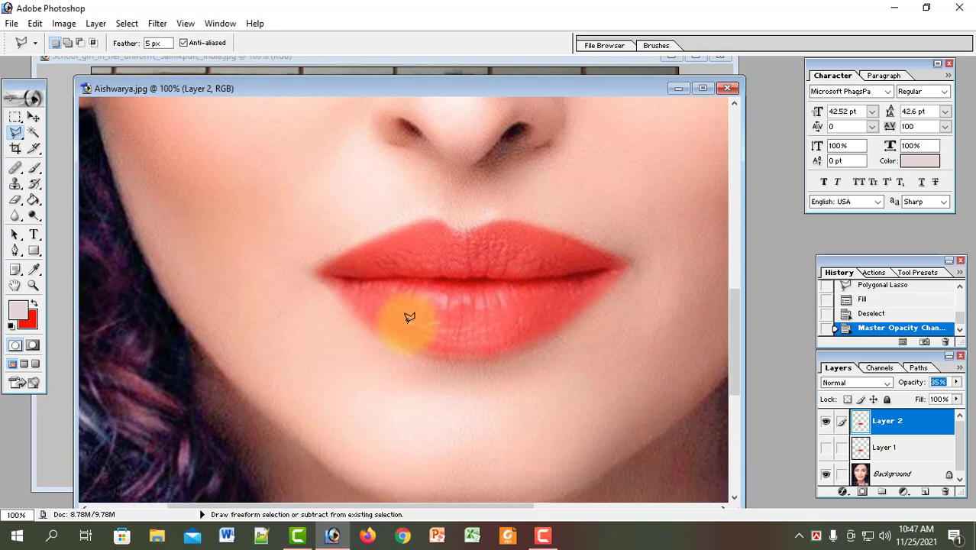
click(301, 141)
Step: Place test Polygonal Lasso points on the cheek and zoom out to the whole portrait
click(18, 134)
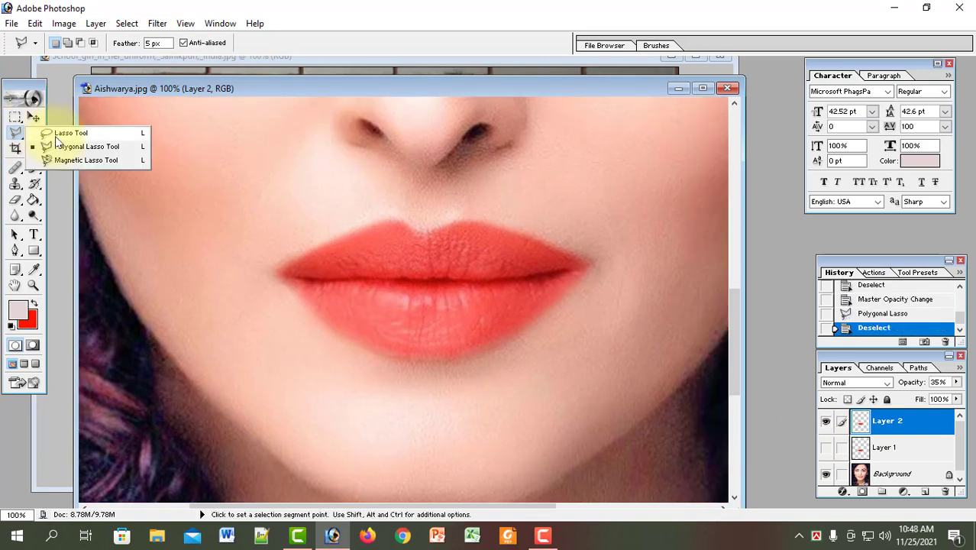
click(70, 149)
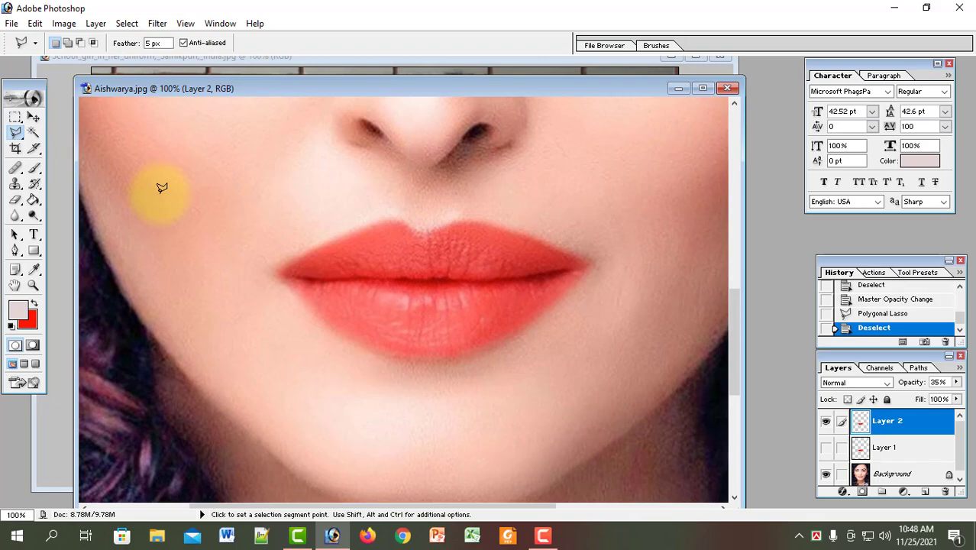
click(199, 253)
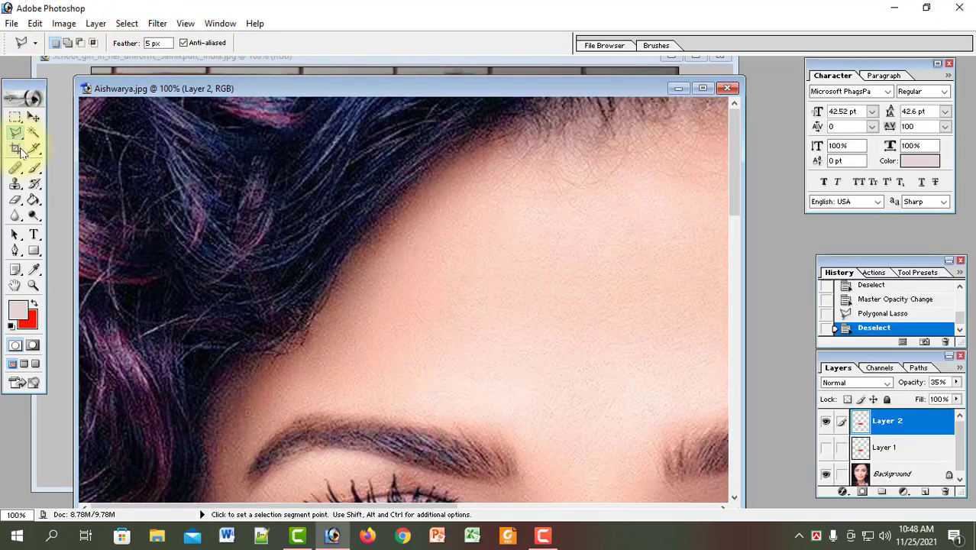
click(133, 257)
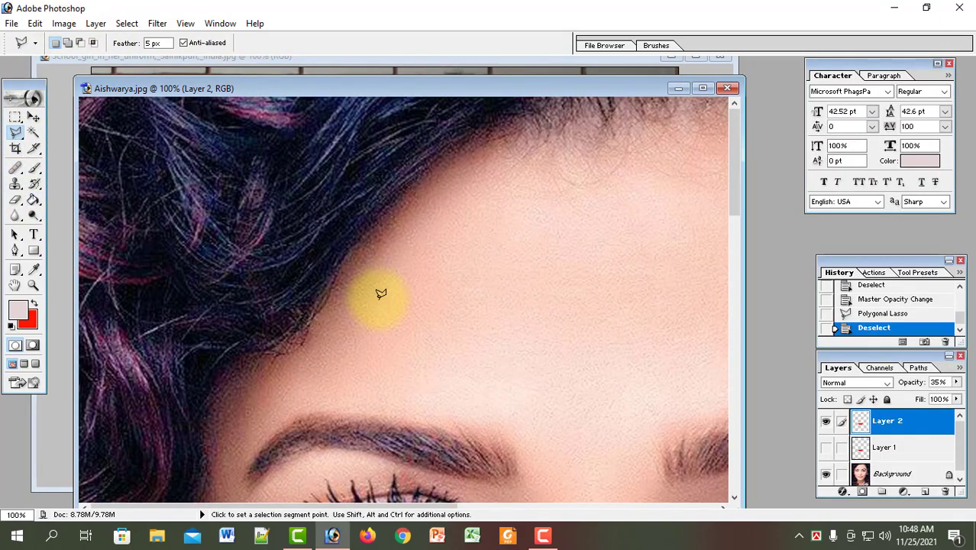
key(z)
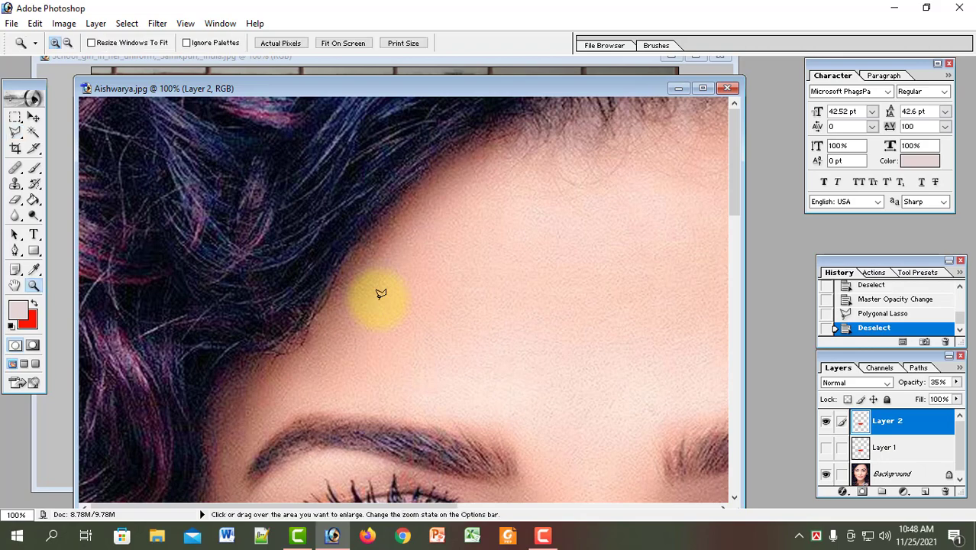
alt+click(379, 297)
alt+click(379, 297)
alt+click(379, 300)
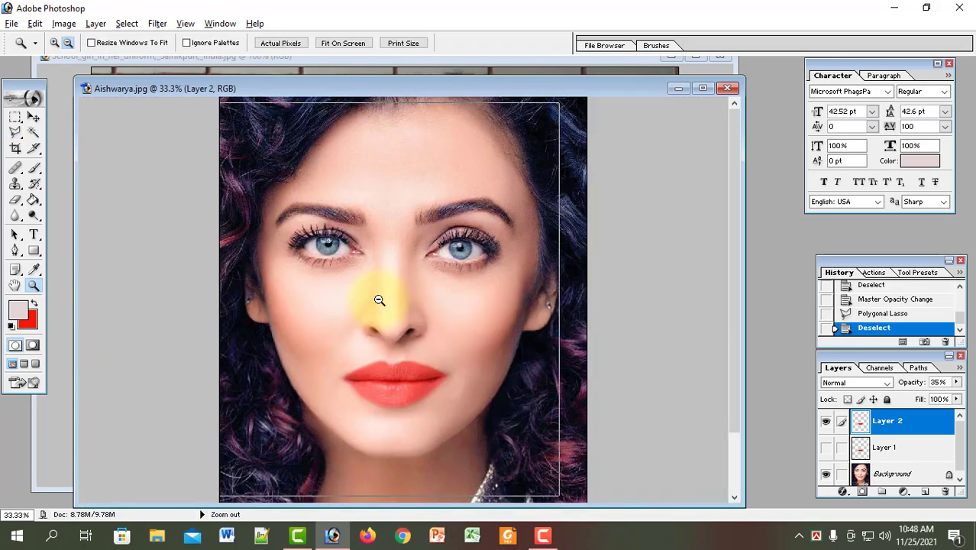
alt+click(379, 300)
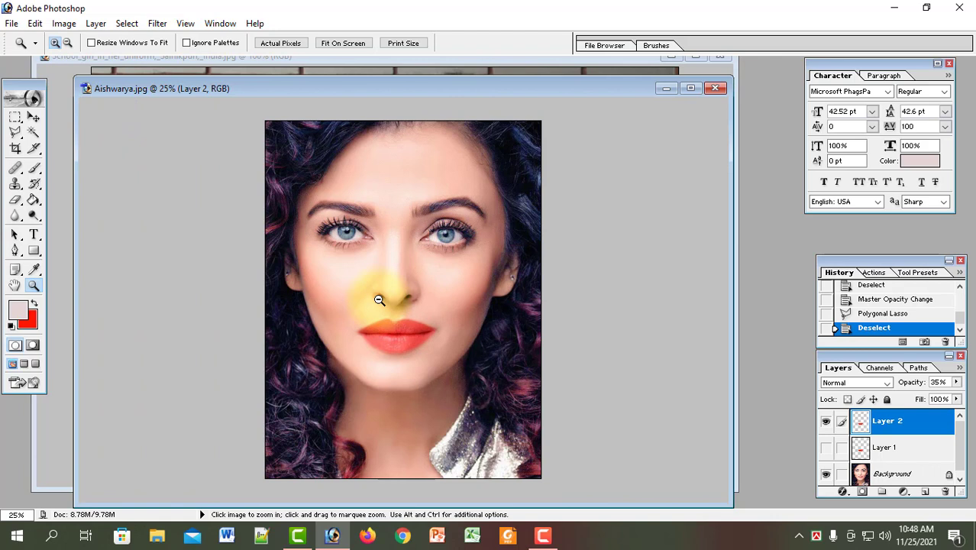
Step: Draw and clear a test polygon selection, then pick the Magic Wand Tool
click(15, 132)
click(400, 243)
click(430, 326)
double_click(647, 271)
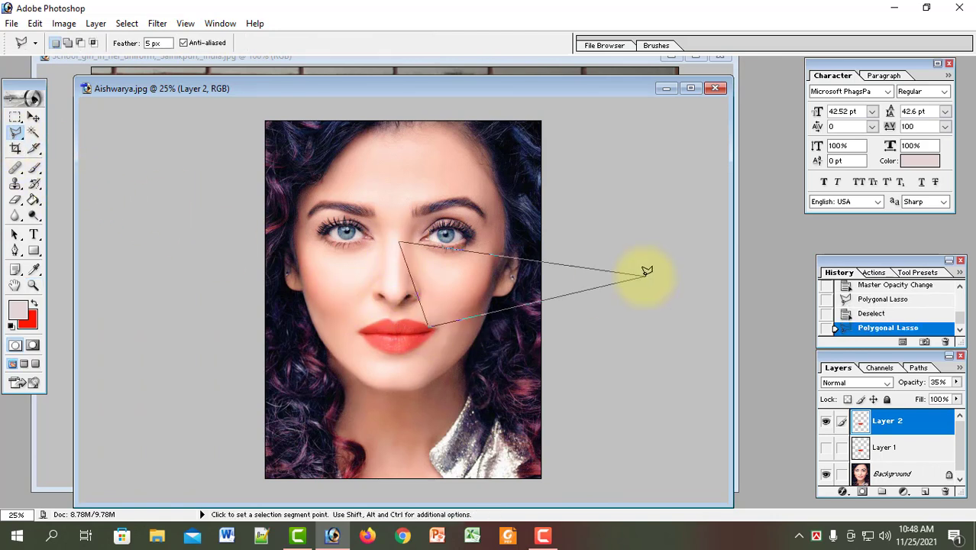
key(ctrl+d)
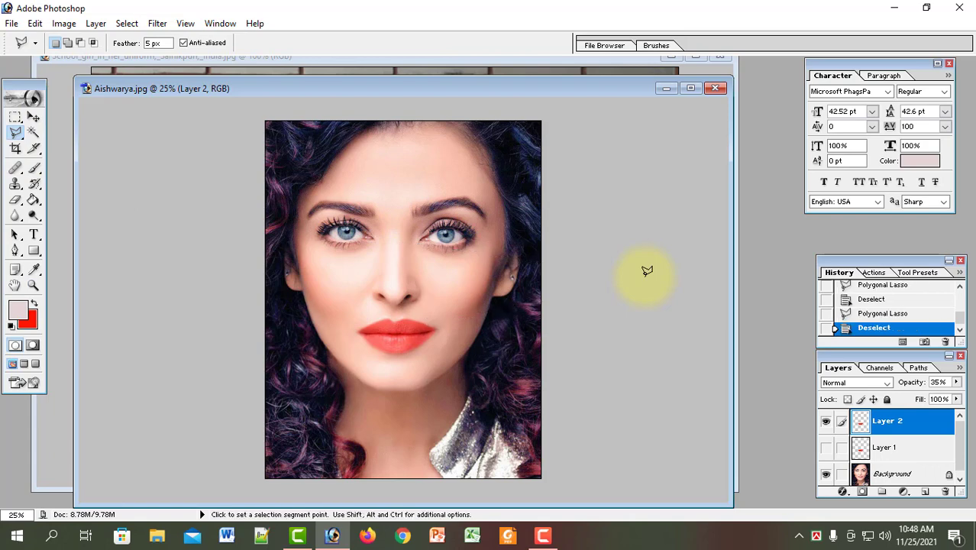
click(34, 119)
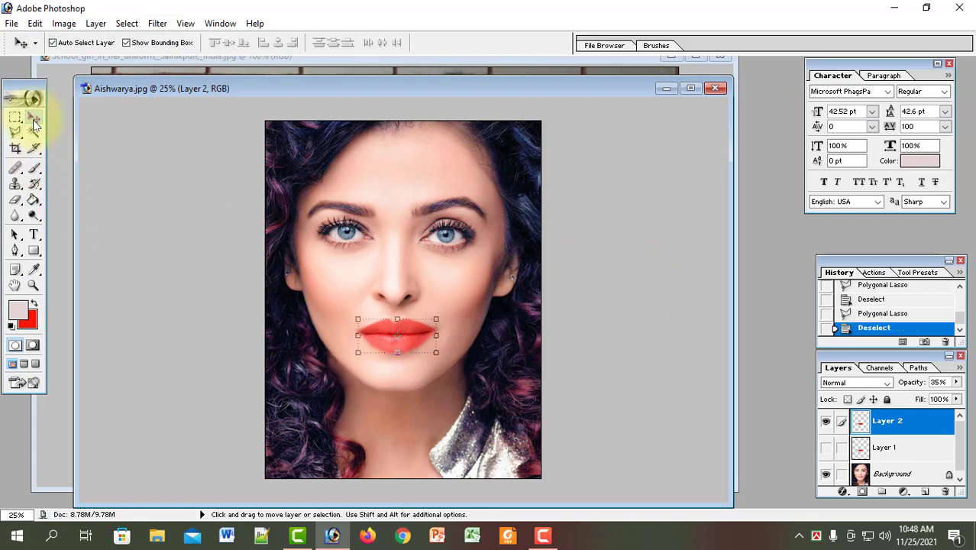
click(17, 134)
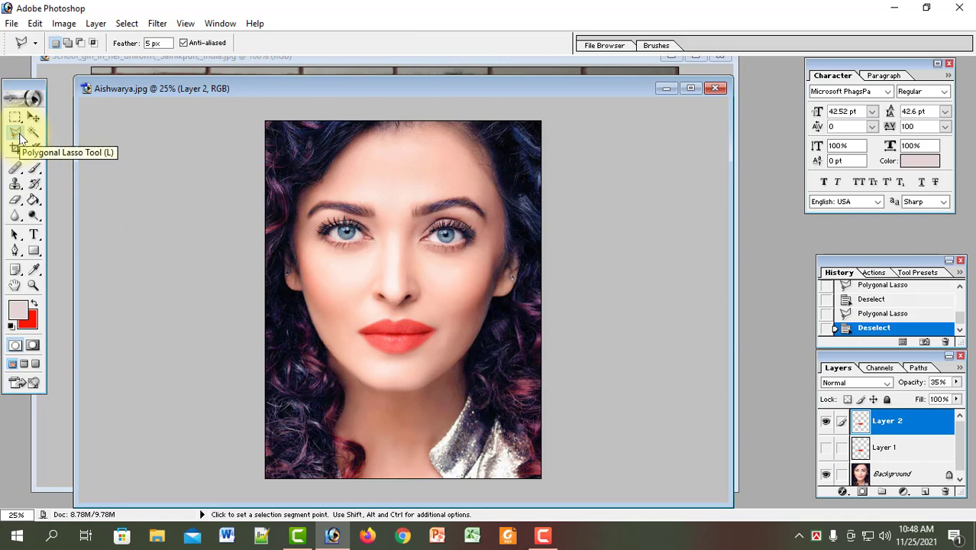
click(32, 135)
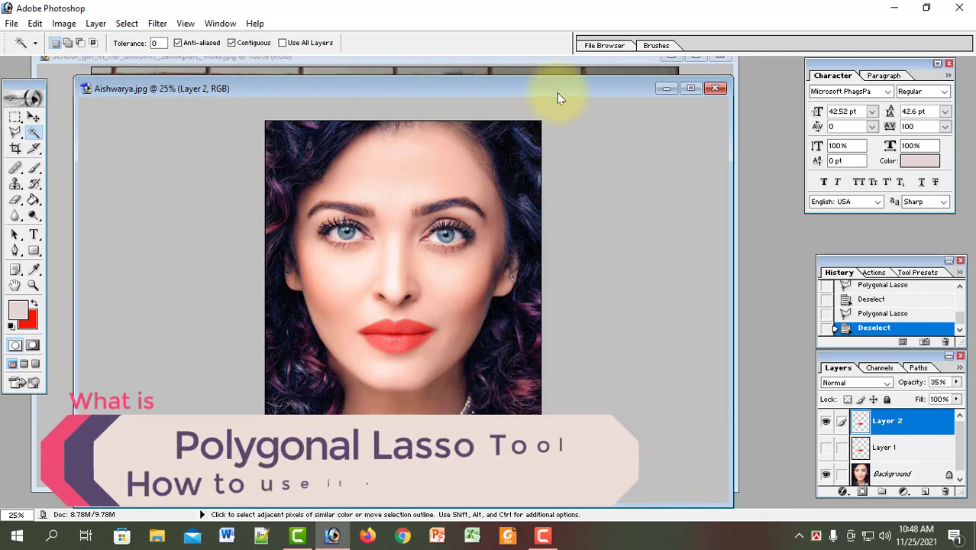
Step: Move the Aishwarya window aside and open Salman.jpg from the Picture for Edit folder
drag(559, 91, 183, 115)
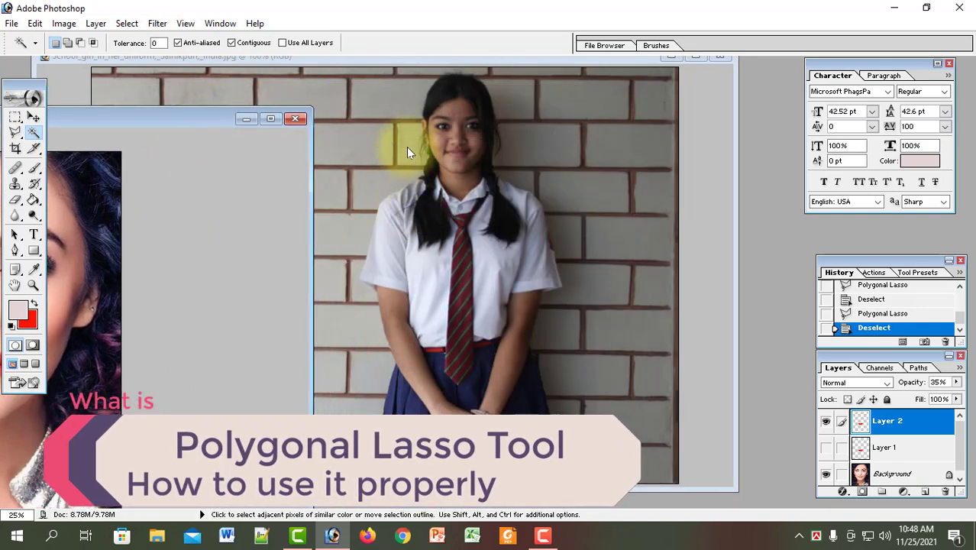
double_click(768, 219)
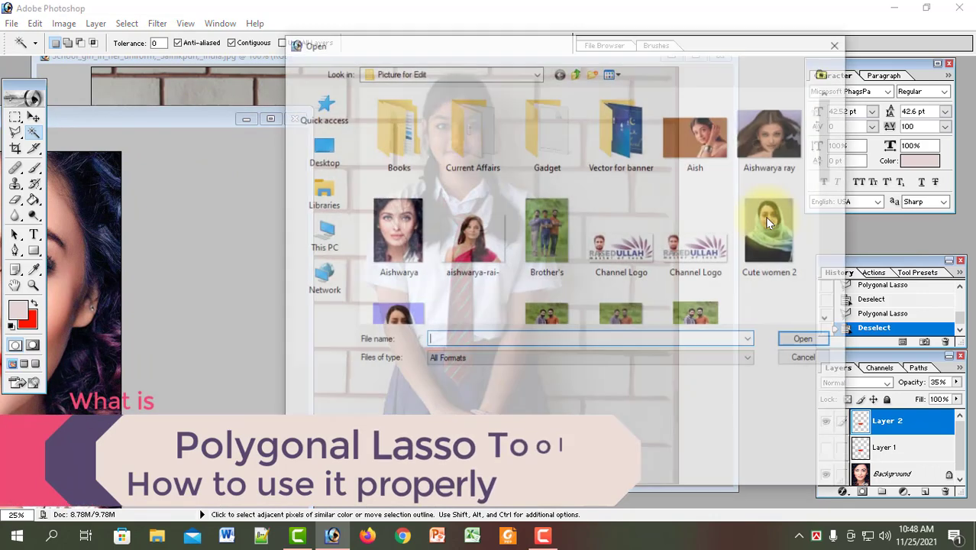
scroll(617, 276, down, 3)
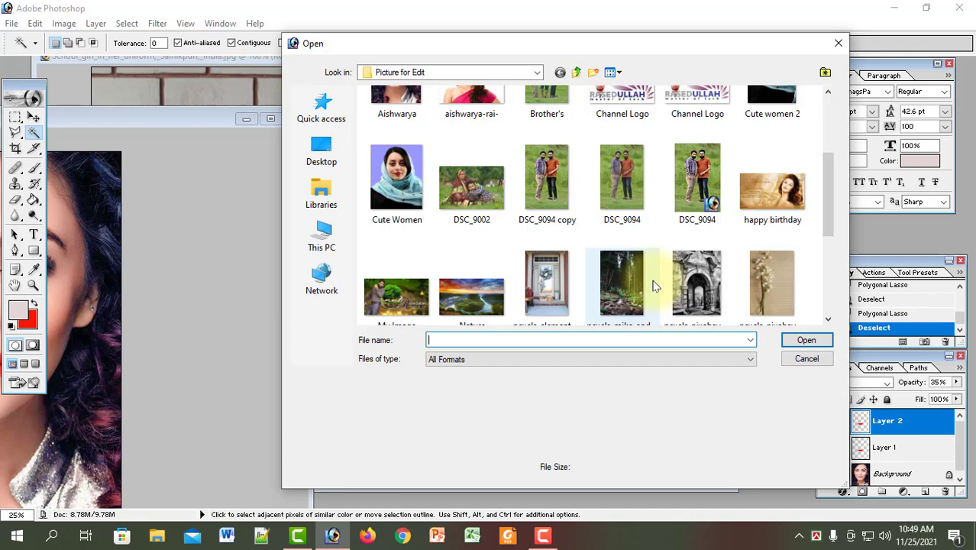
scroll(611, 283, down, 3)
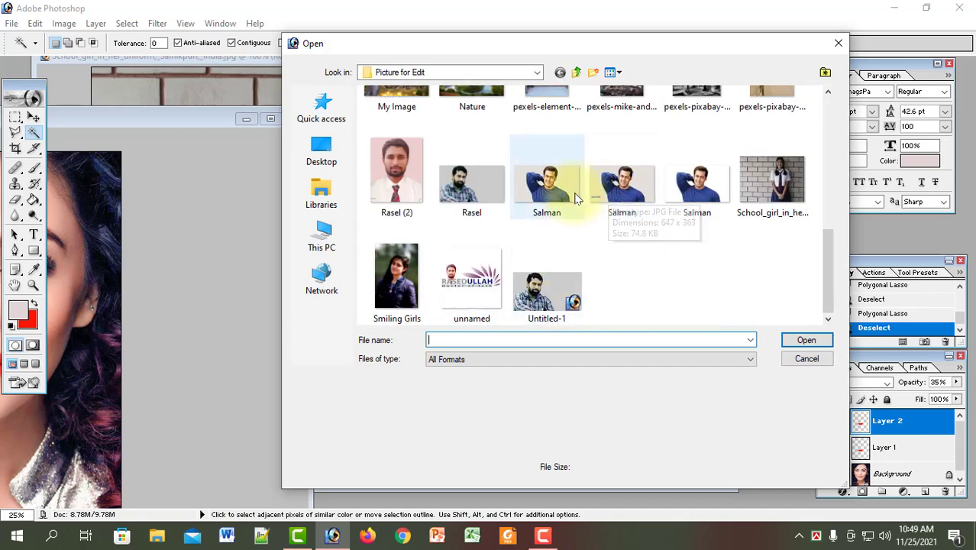
click(631, 215)
click(803, 342)
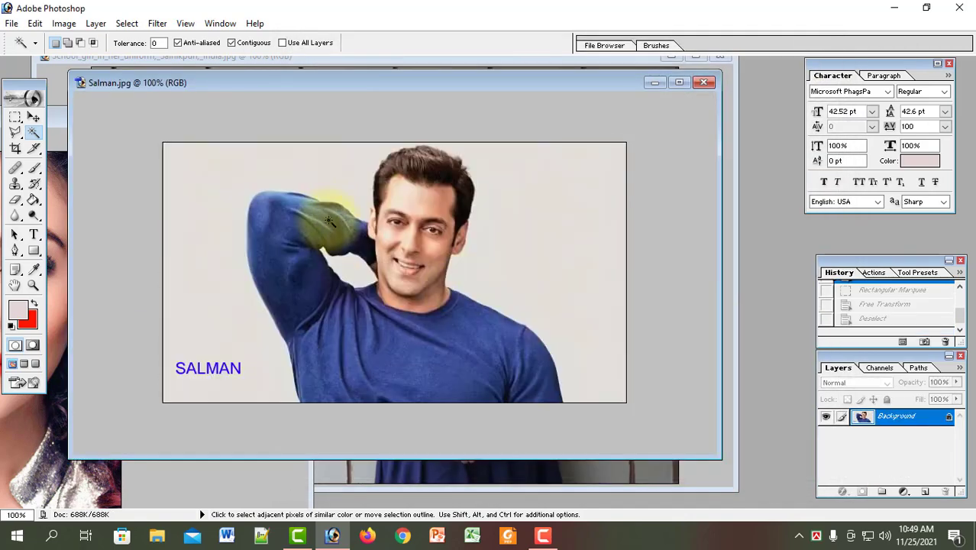
Step: Magic Wand the beige backdrop at Tolerance 30, toggling Contiguous on and off
click(215, 176)
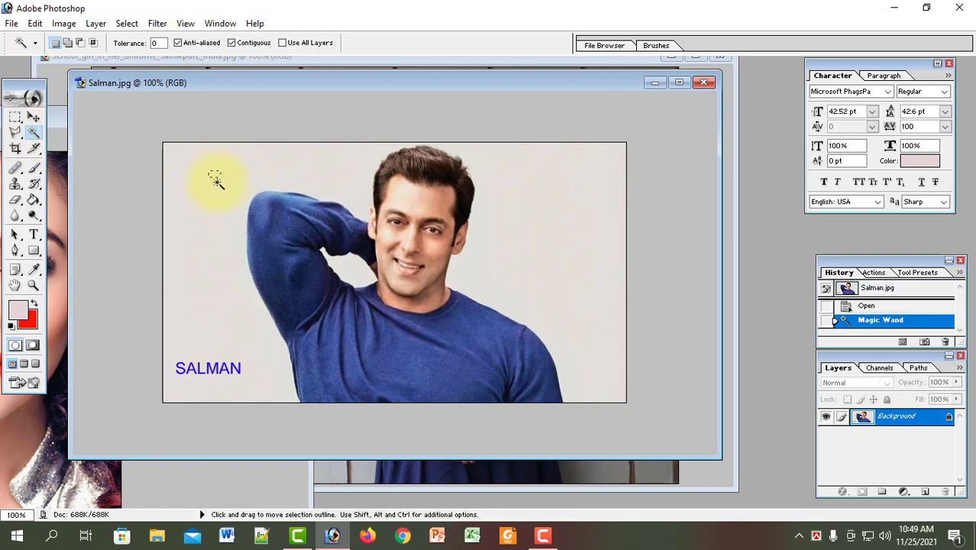
click(212, 194)
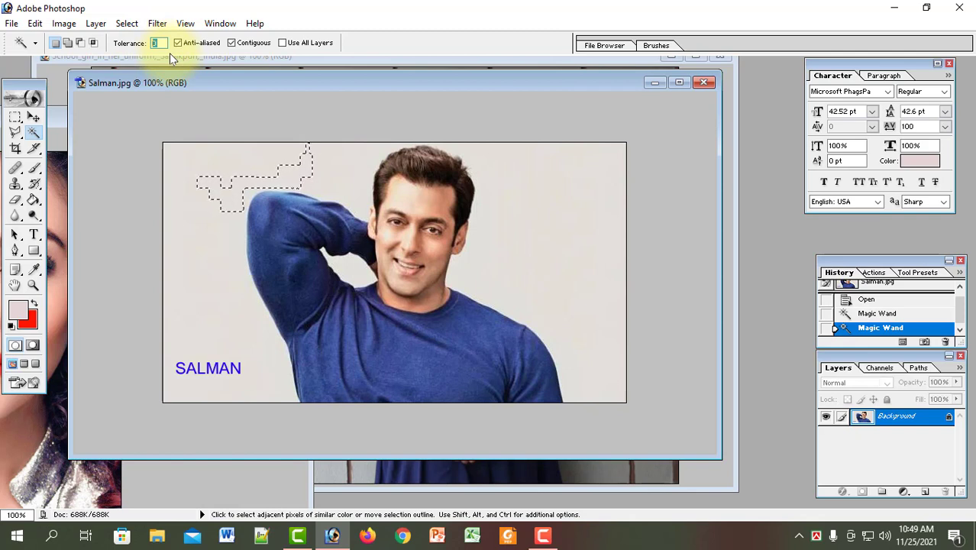
text(30)
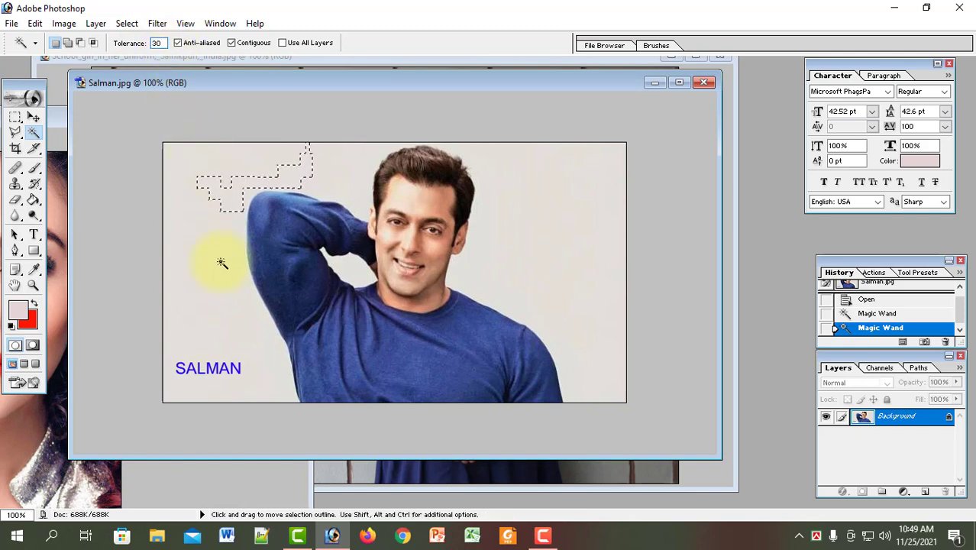
click(196, 246)
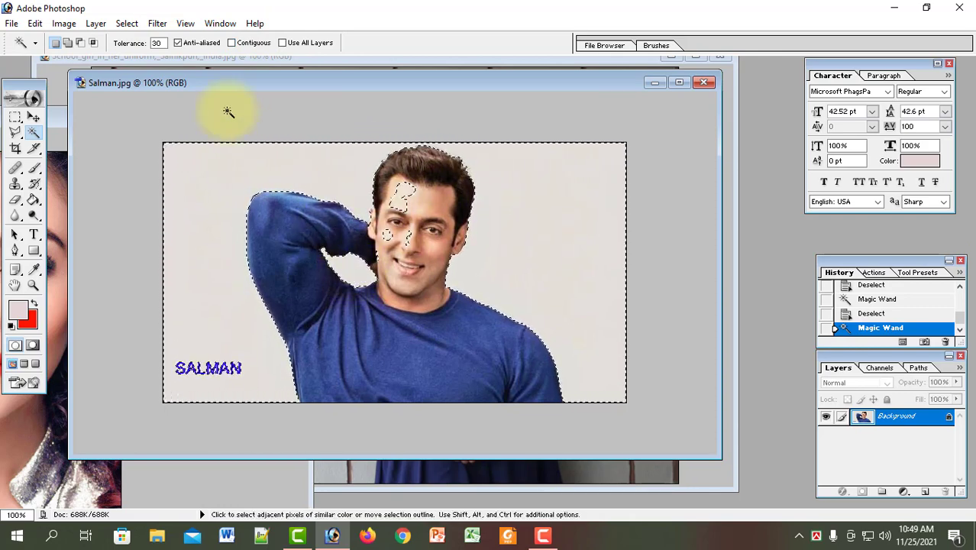
click(249, 42)
click(226, 192)
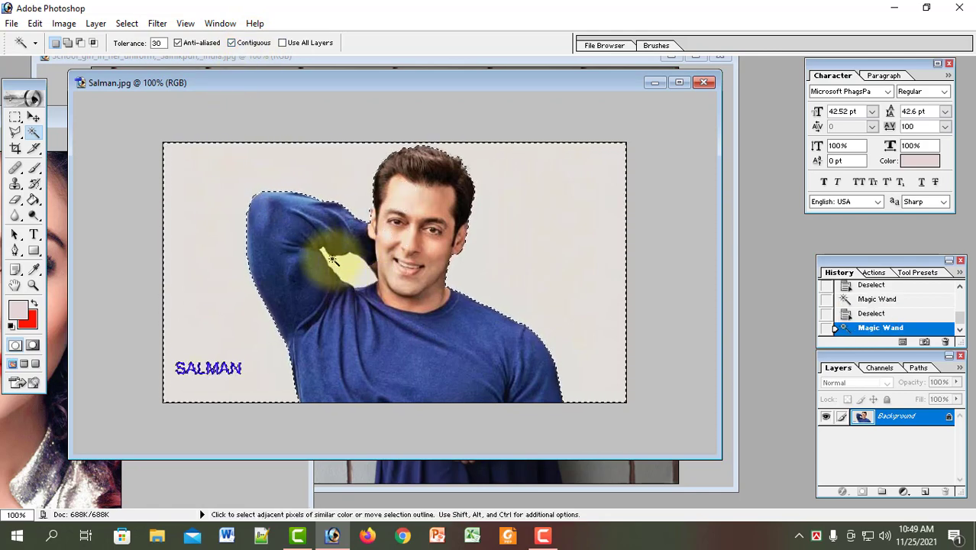
click(245, 43)
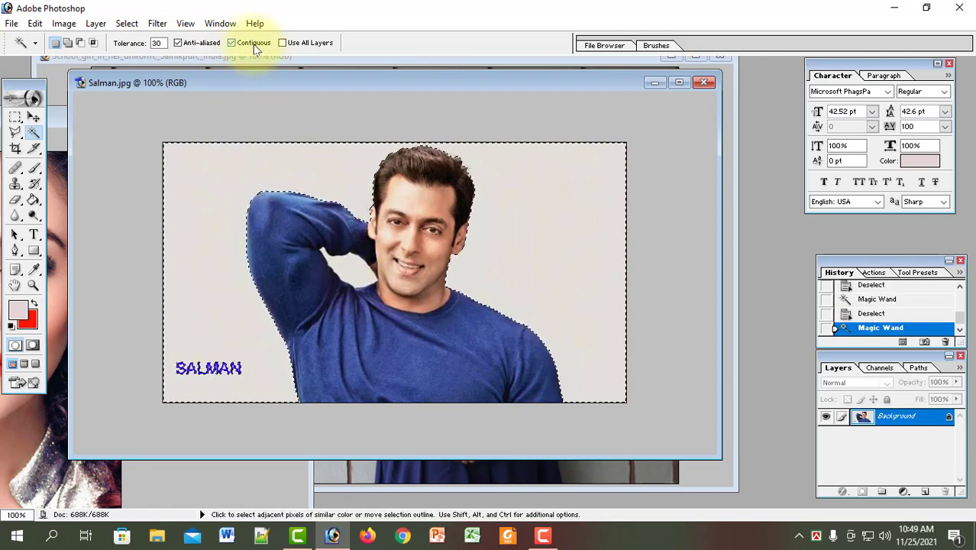
click(231, 170)
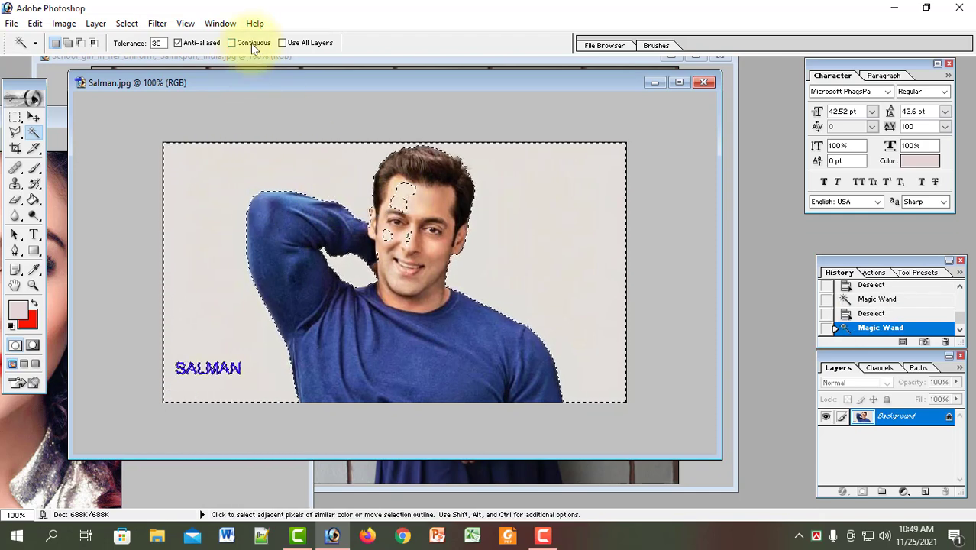
Step: Test Tolerance 20 Magic Wand clicks on the background, armpit and shirt, then deselect
click(218, 197)
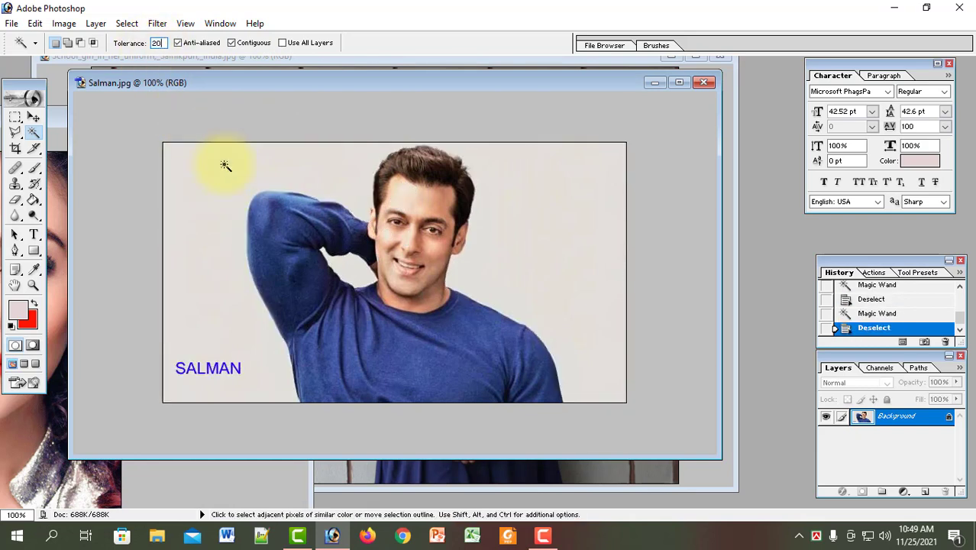
click(255, 178)
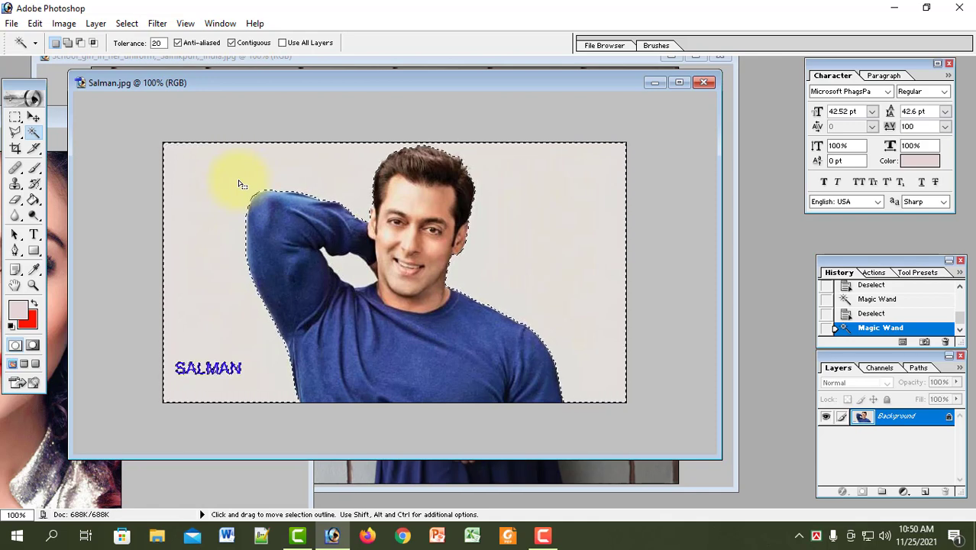
click(363, 280)
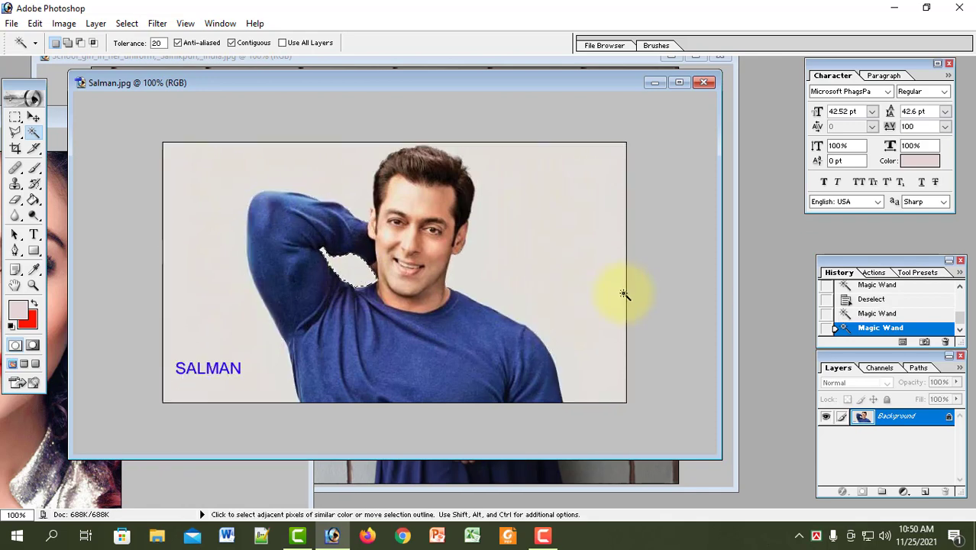
click(573, 279)
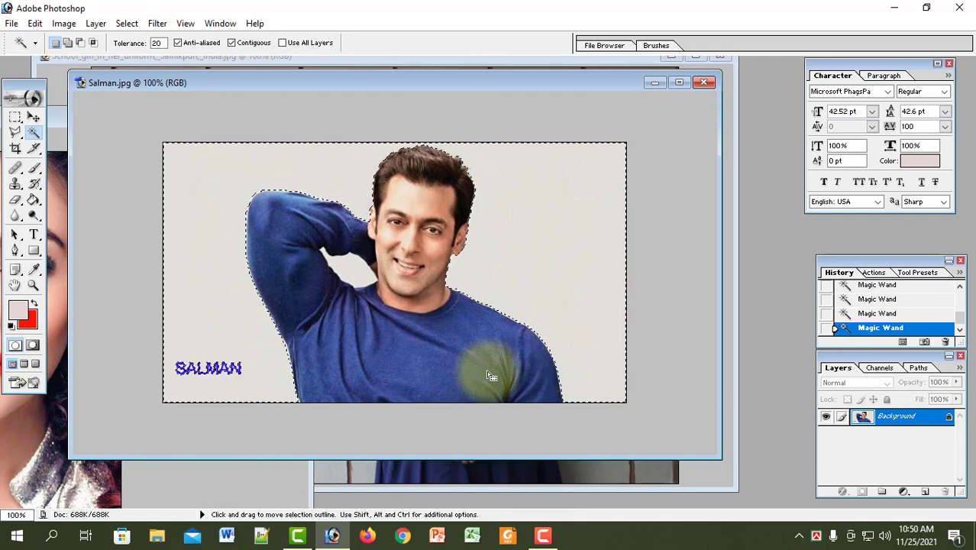
click(474, 390)
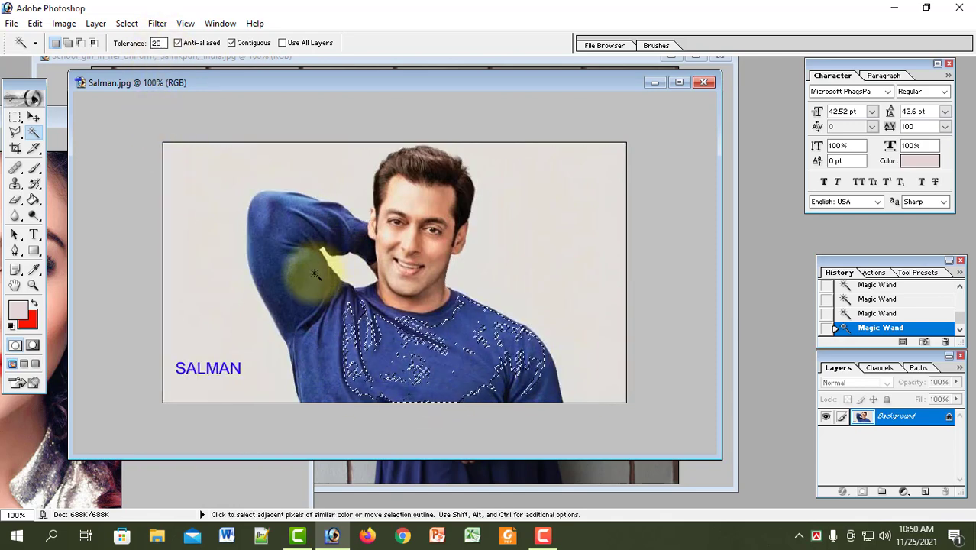
click(538, 199)
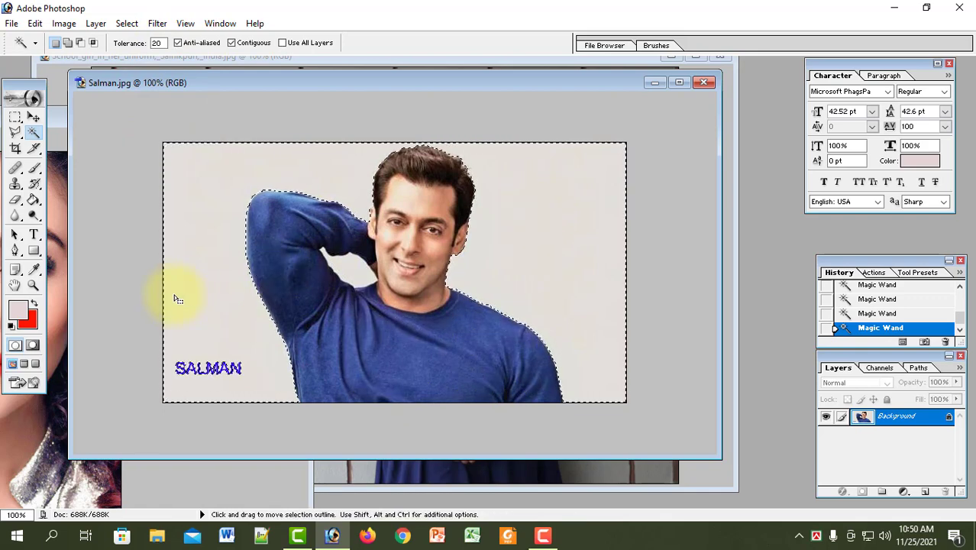
key(ctrl+d)
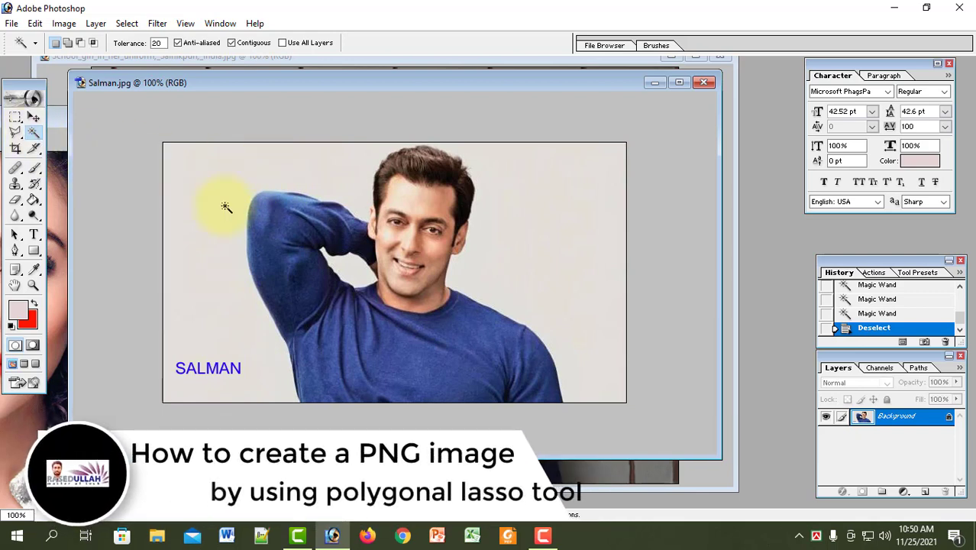
Step: Lasso the SALMAN caption and erase it to the sampled E3E0D9 background colour
click(13, 135)
drag(15, 137, 62, 132)
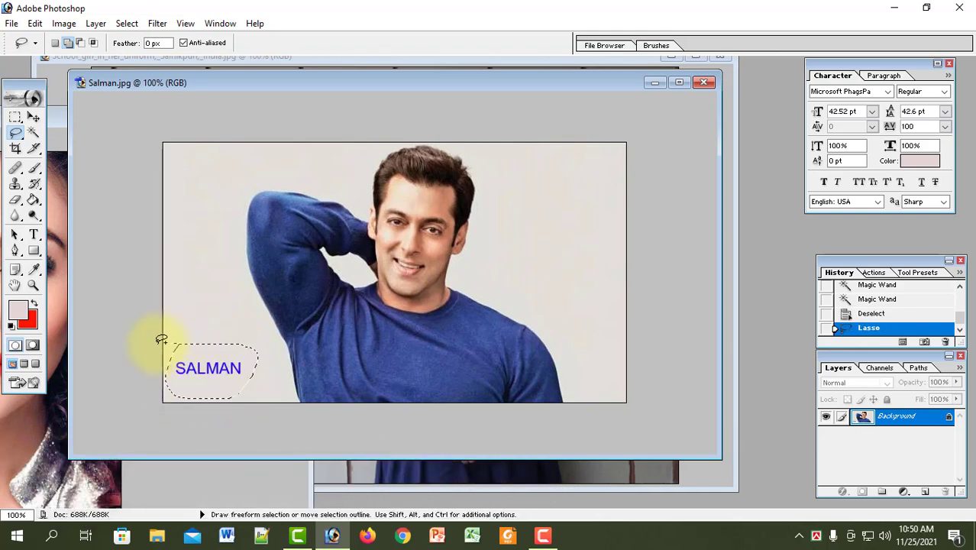
click(30, 324)
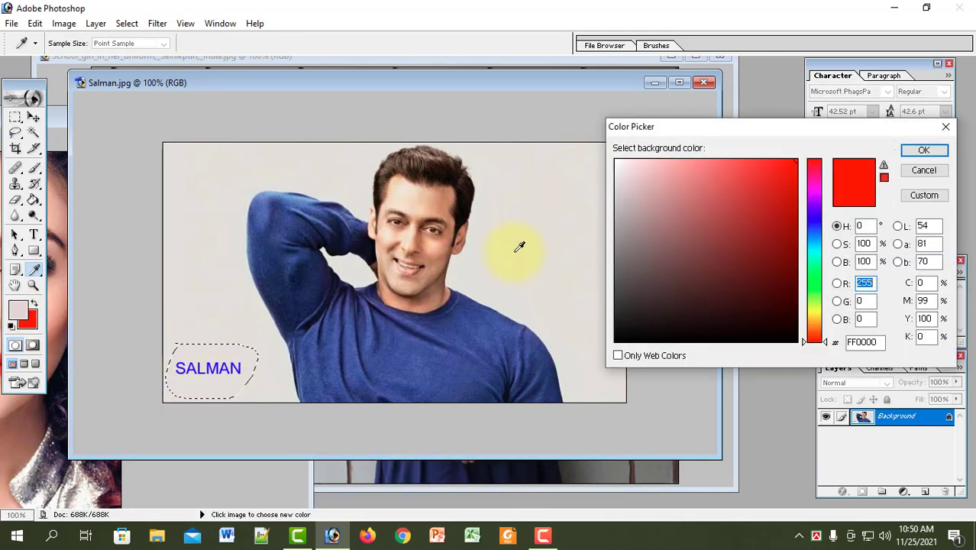
click(213, 300)
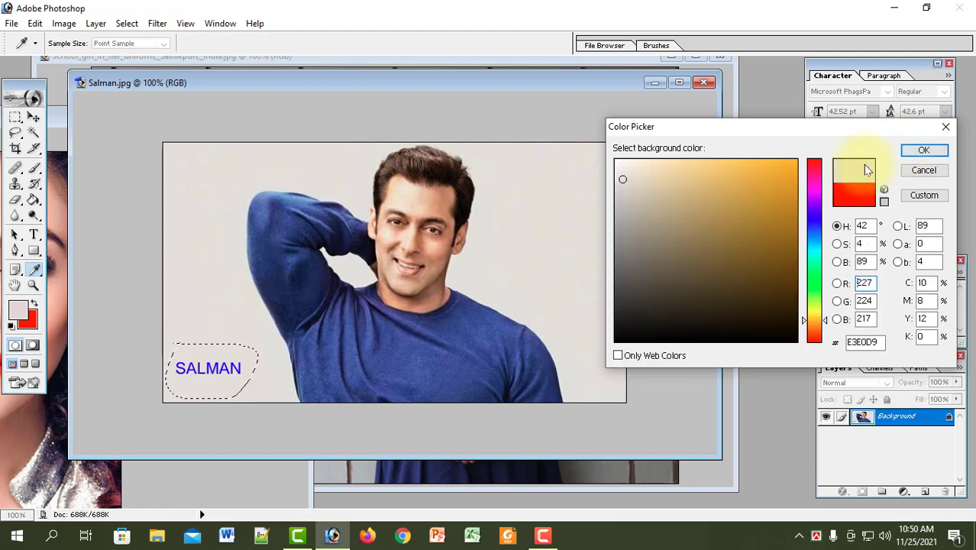
click(908, 151)
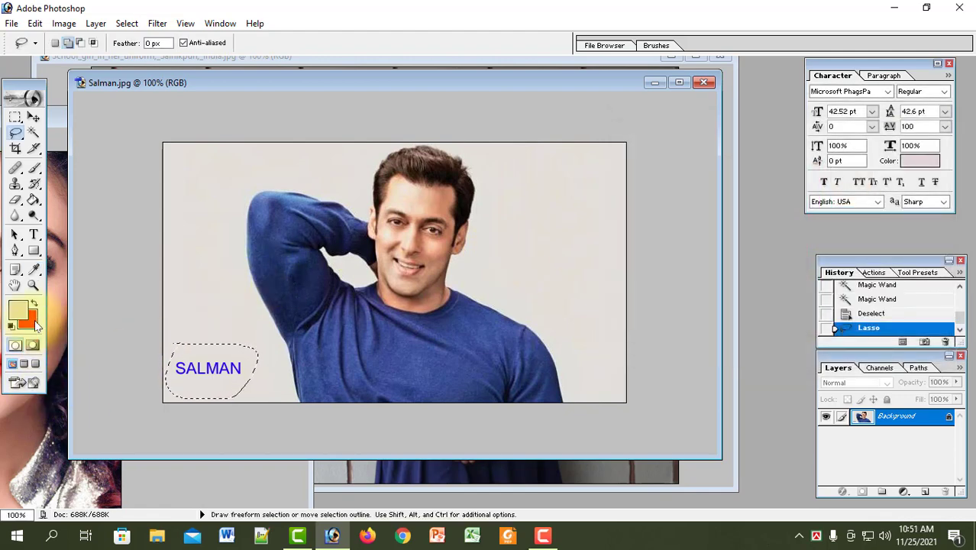
click(31, 323)
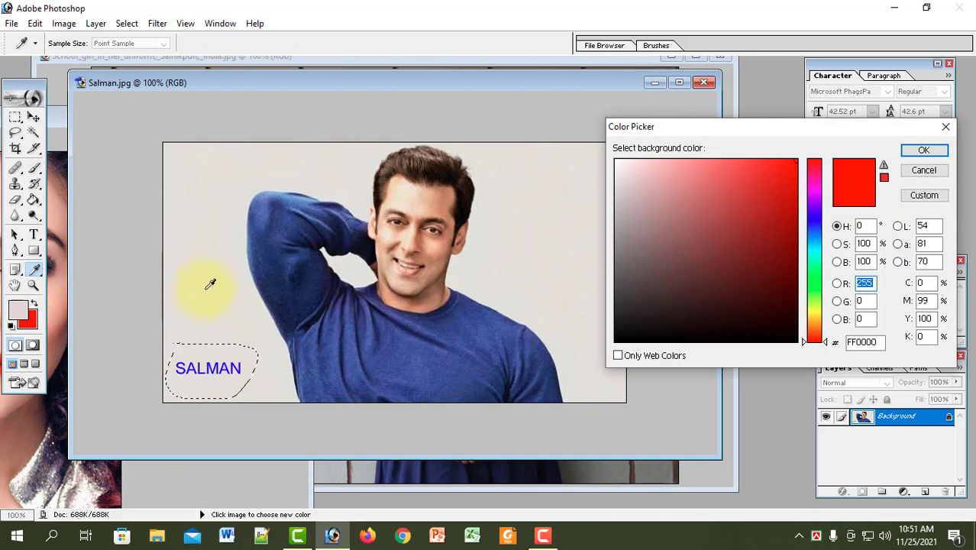
click(203, 286)
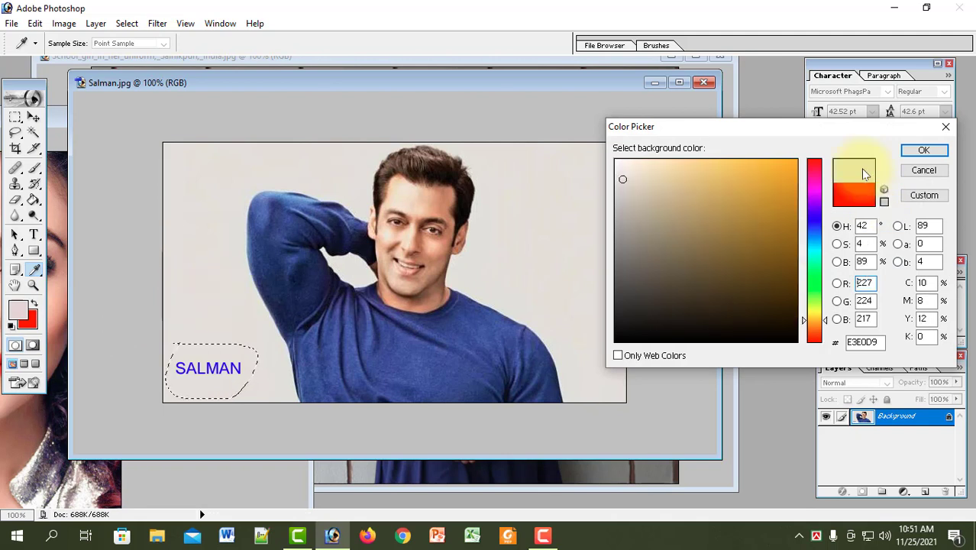
click(924, 149)
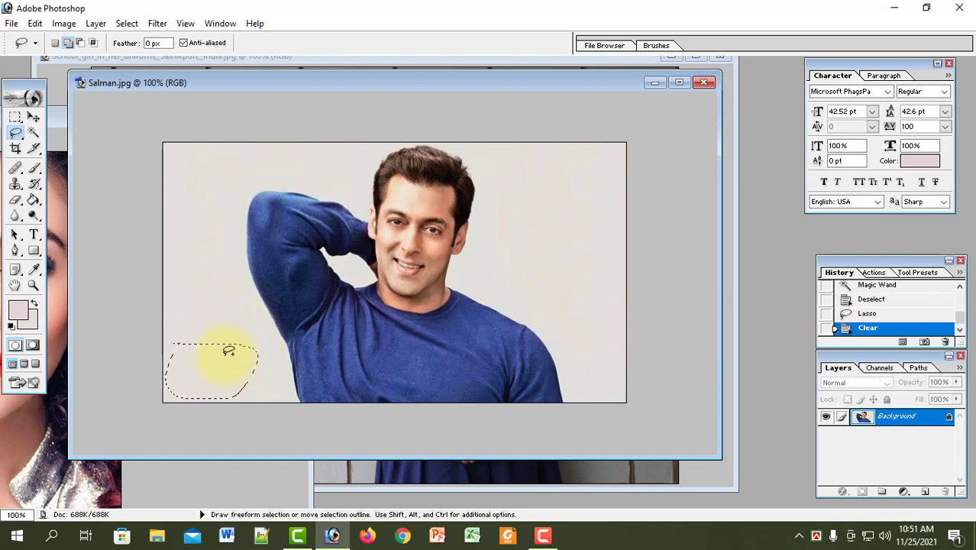
click(215, 320)
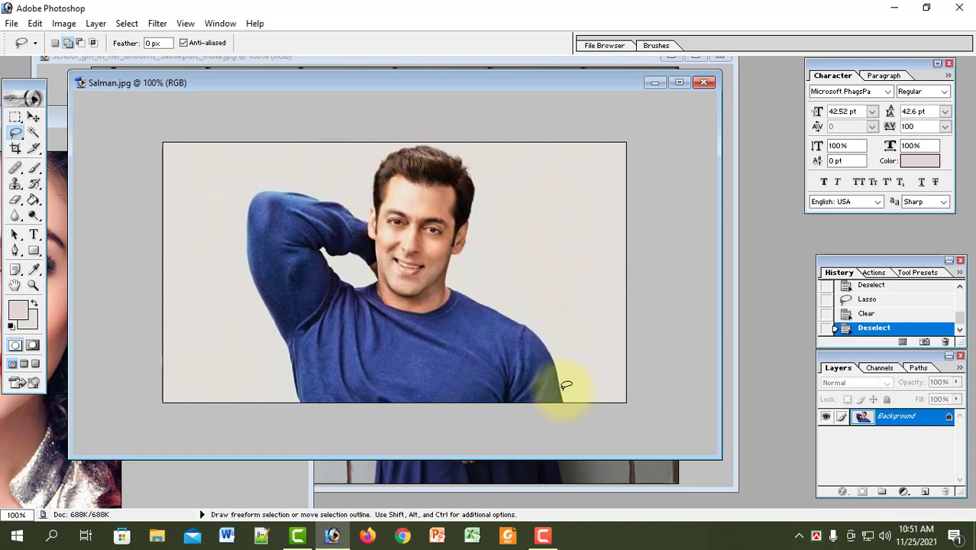
Step: Switch to the Magnetic Lasso Tool, trace around the man once, then deselect
click(14, 133)
click(70, 161)
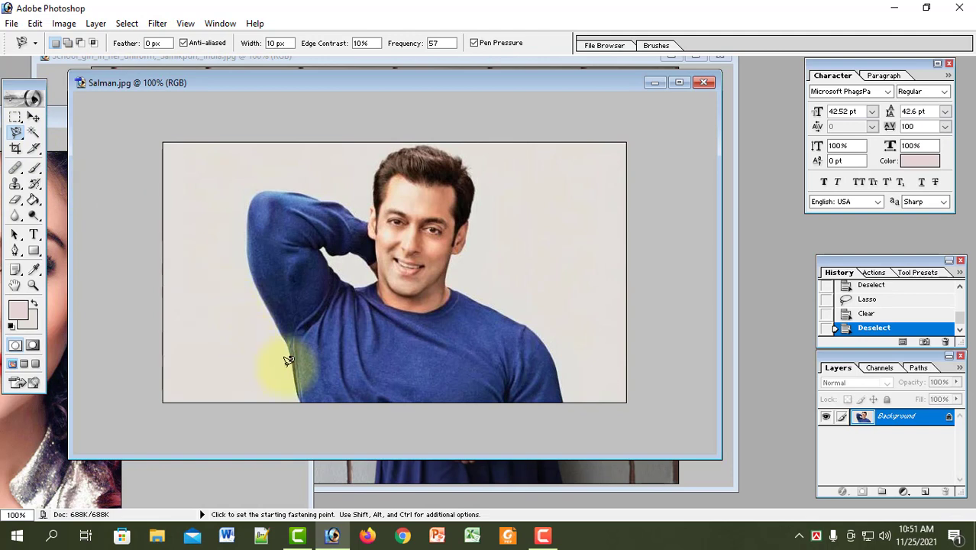
click(301, 397)
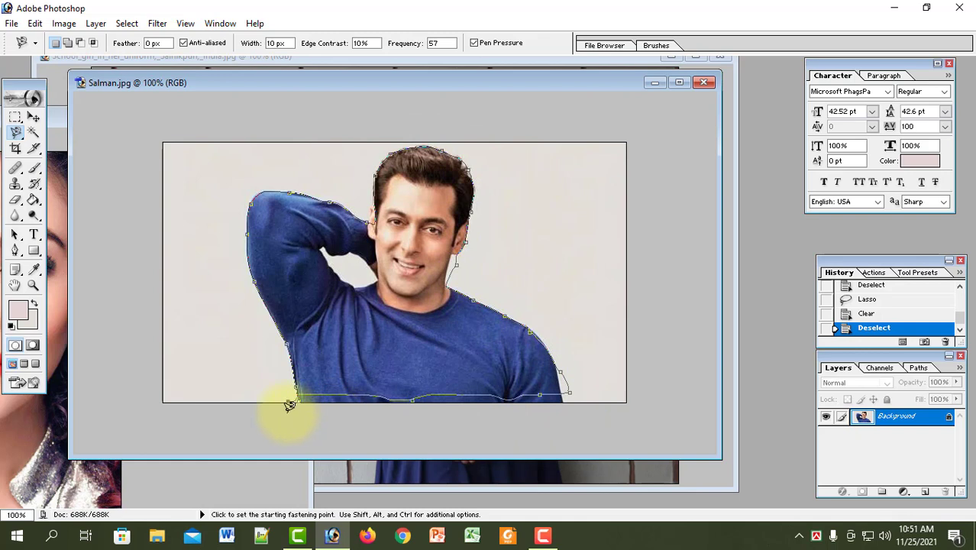
click(290, 405)
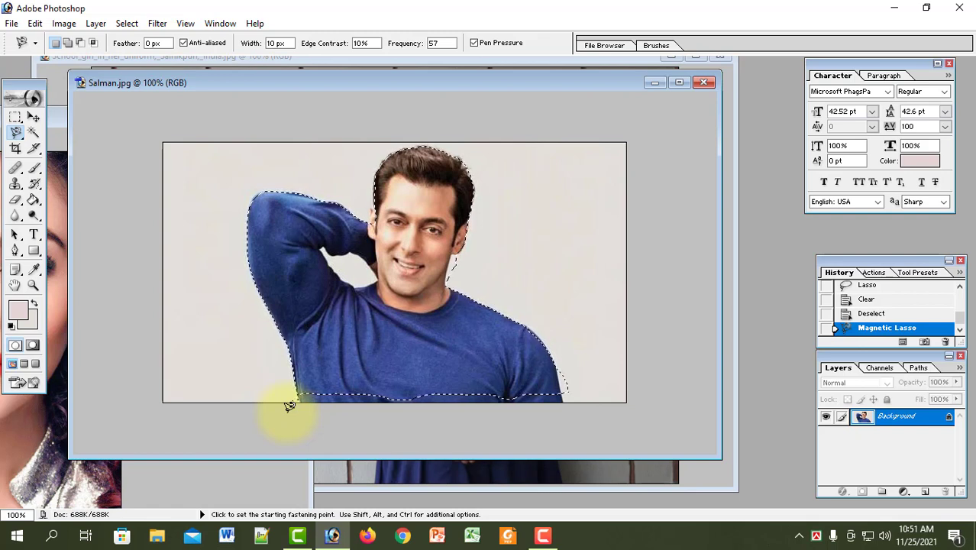
key(ctrl+d)
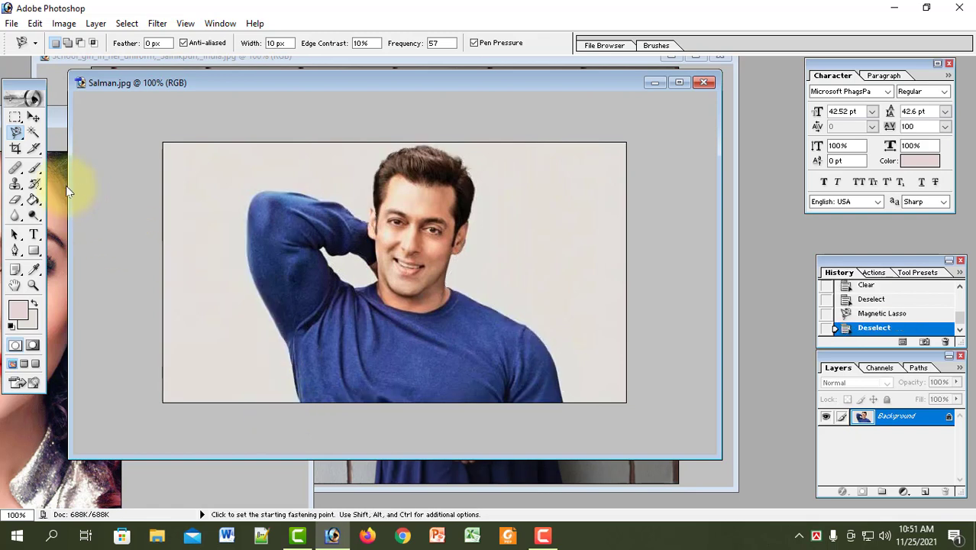
Step: Magic Wand the backdrop and fill it with a muted grey-green background colour
click(34, 136)
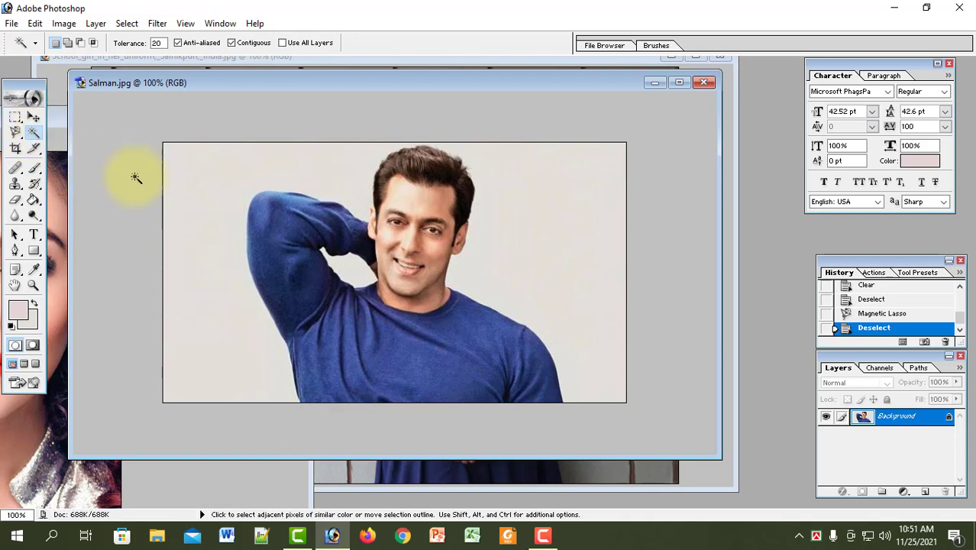
click(220, 193)
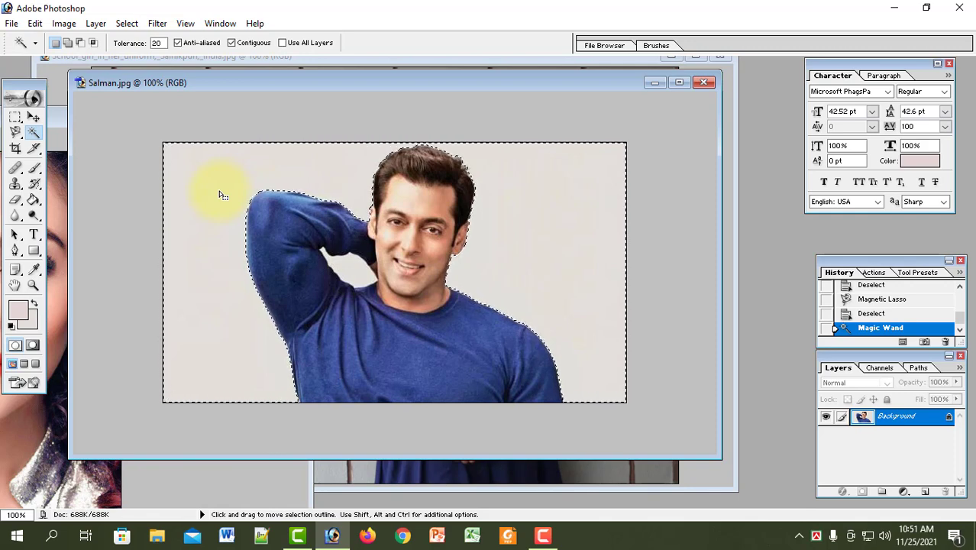
click(35, 322)
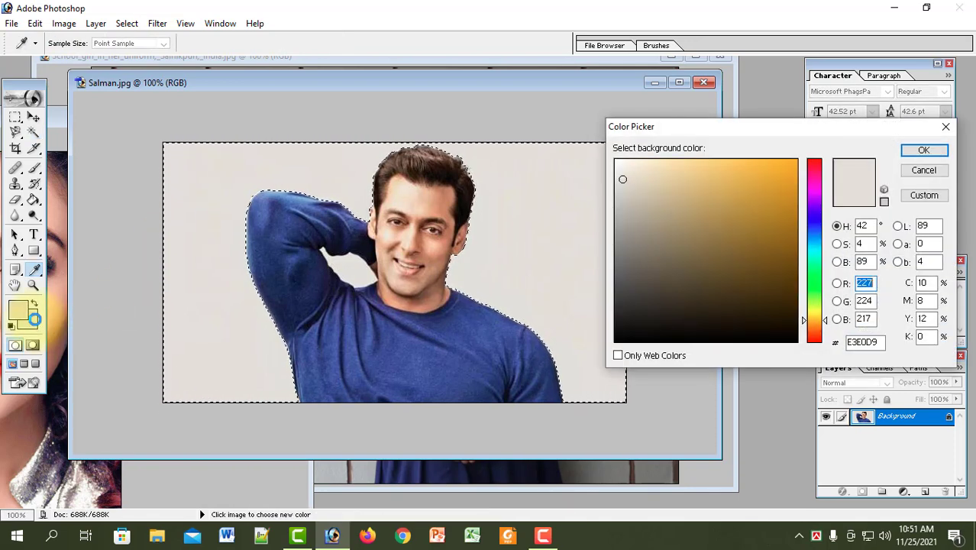
click(808, 236)
click(811, 293)
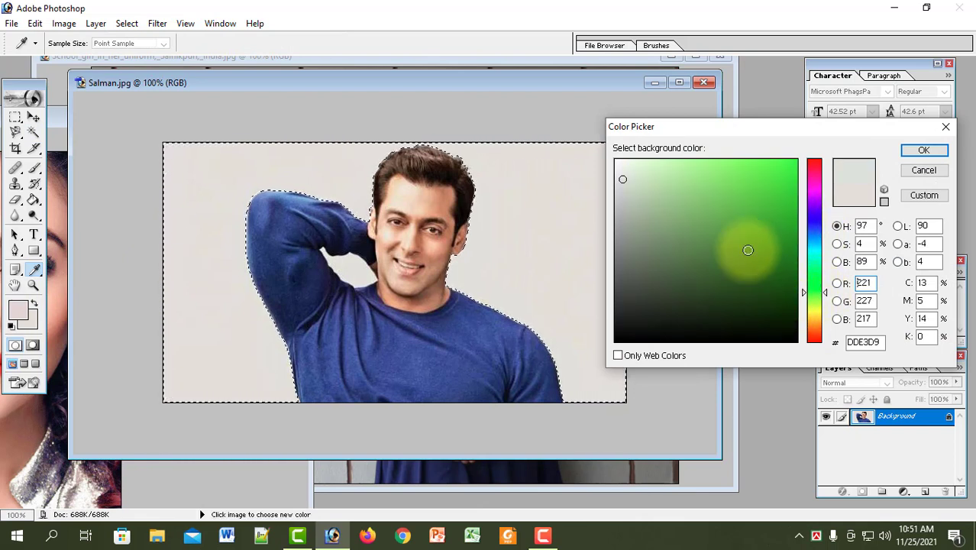
click(705, 178)
drag(705, 179, 653, 227)
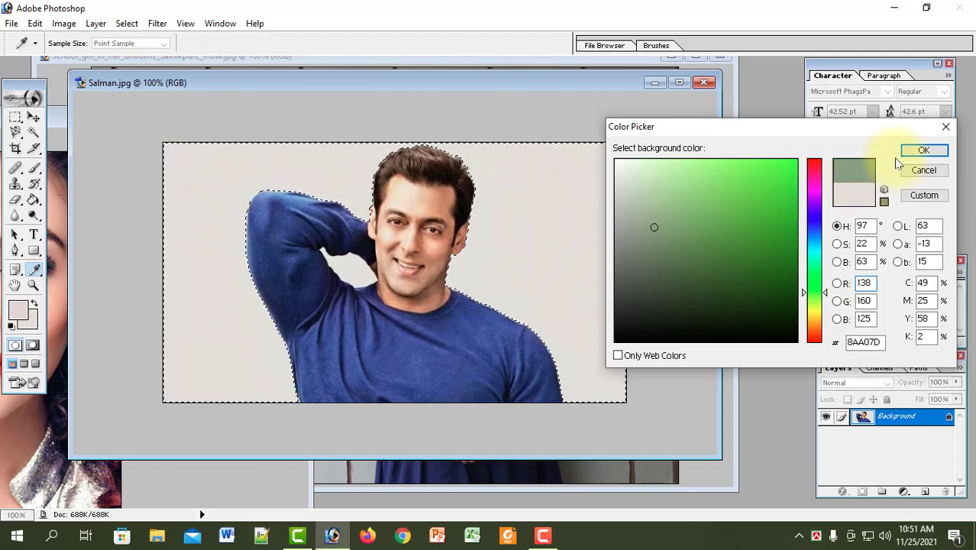
click(916, 150)
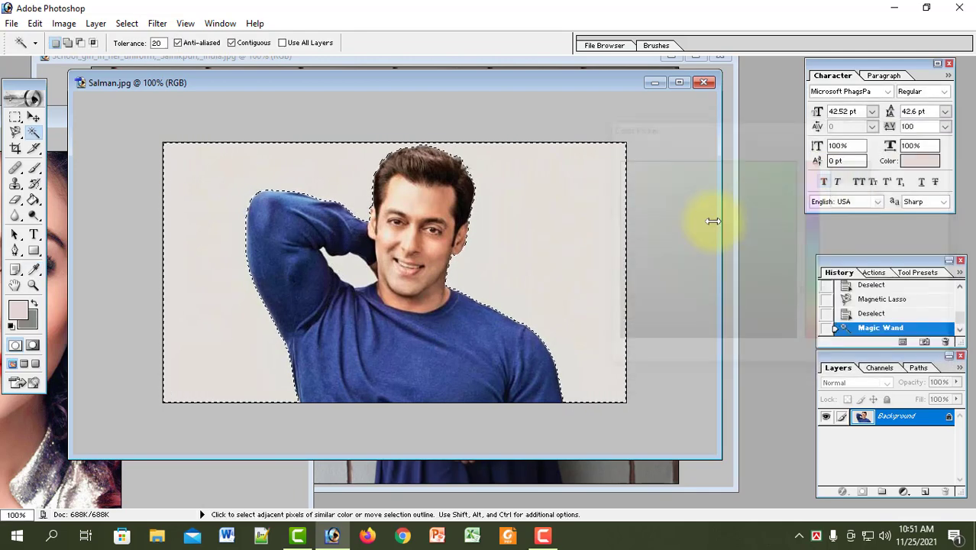
key(Delete)
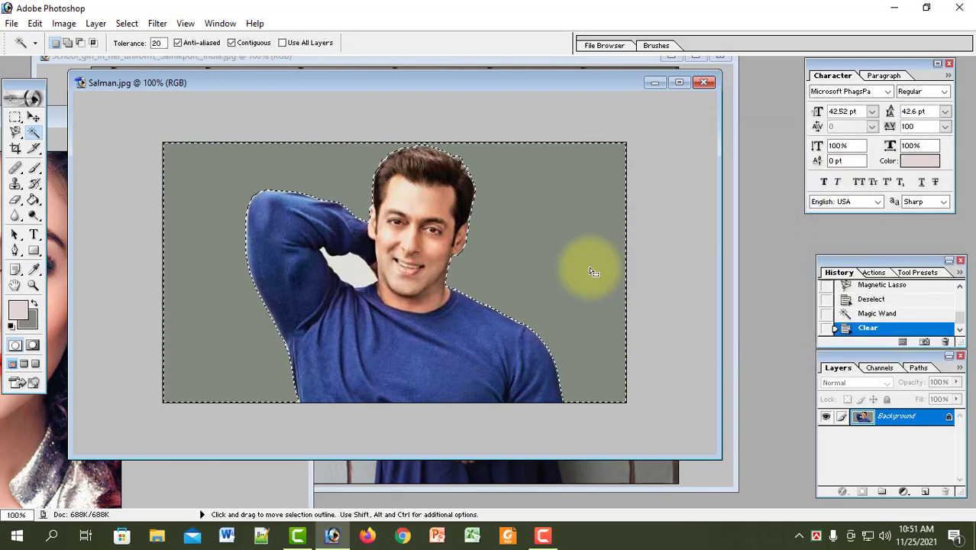
Step: Fill the patch beside the arm, deselect, then step through History to the final state
click(343, 269)
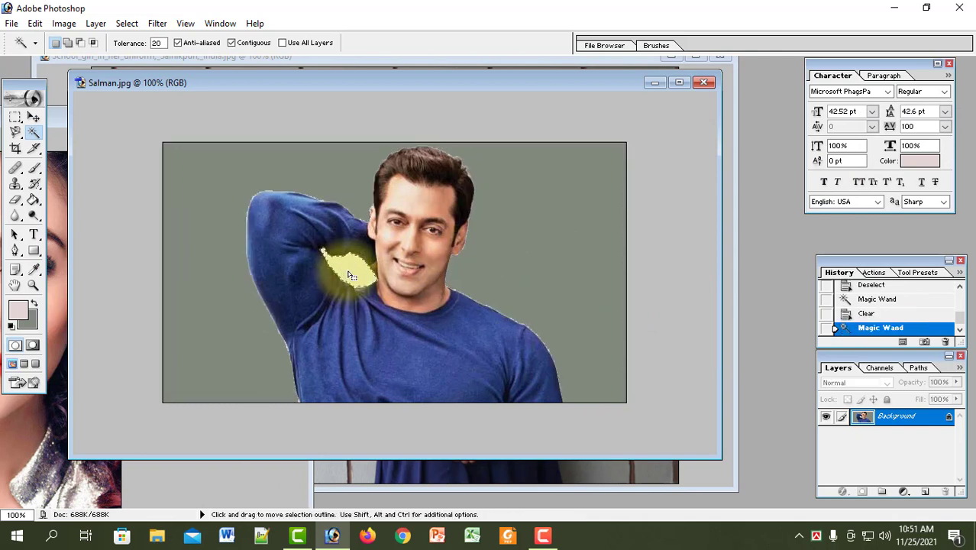
key(Delete)
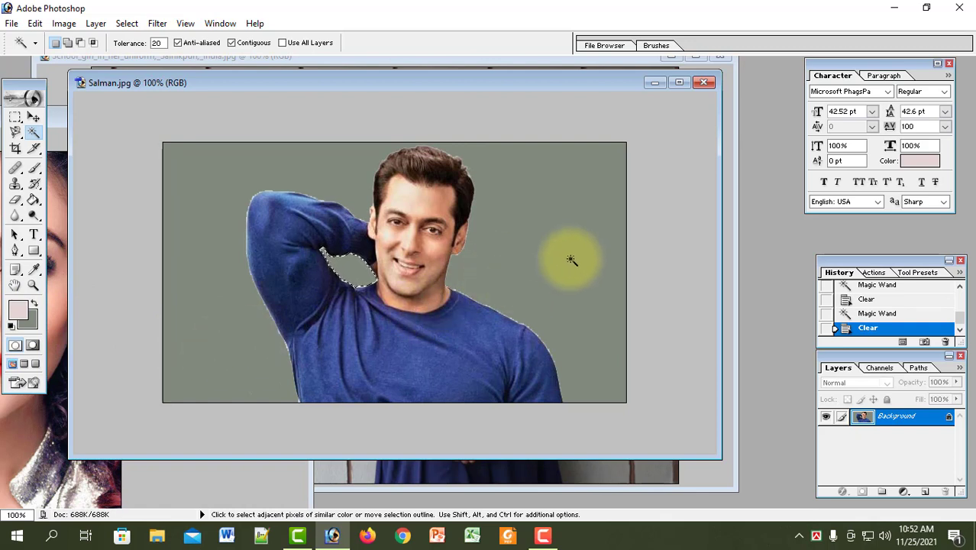
click(542, 247)
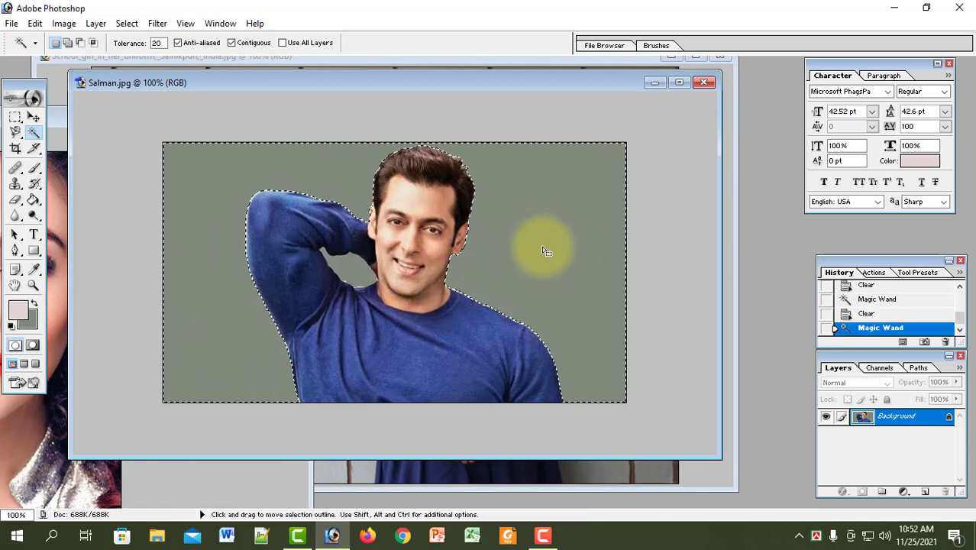
key(ctrl+d)
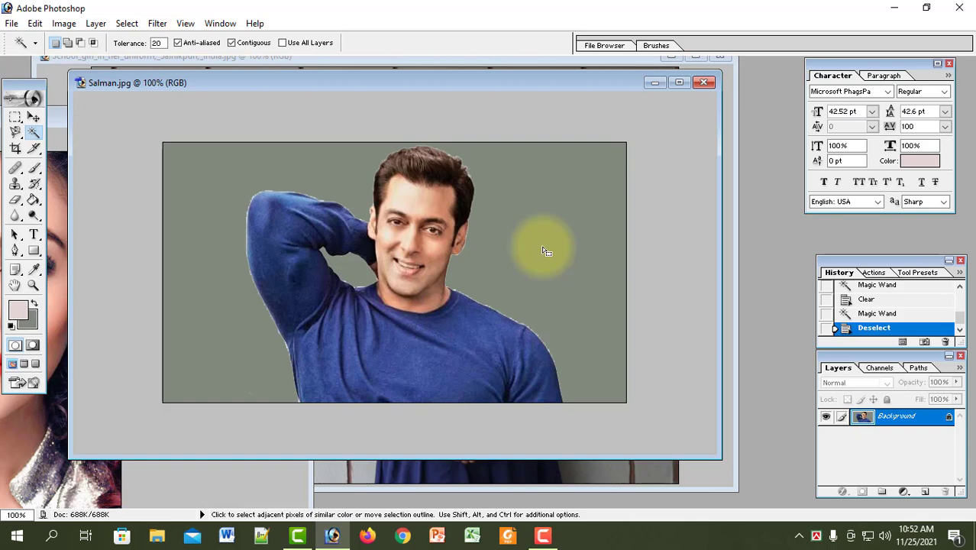
key(ctrl+alt+z)
key(ctrl+alt+z)
key(ctrl+alt+z)
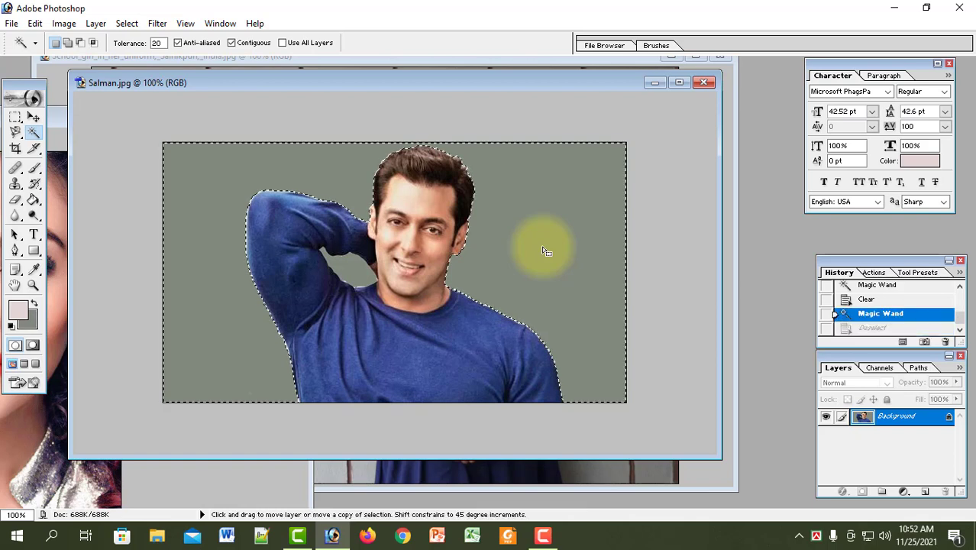
key(ctrl+alt+z)
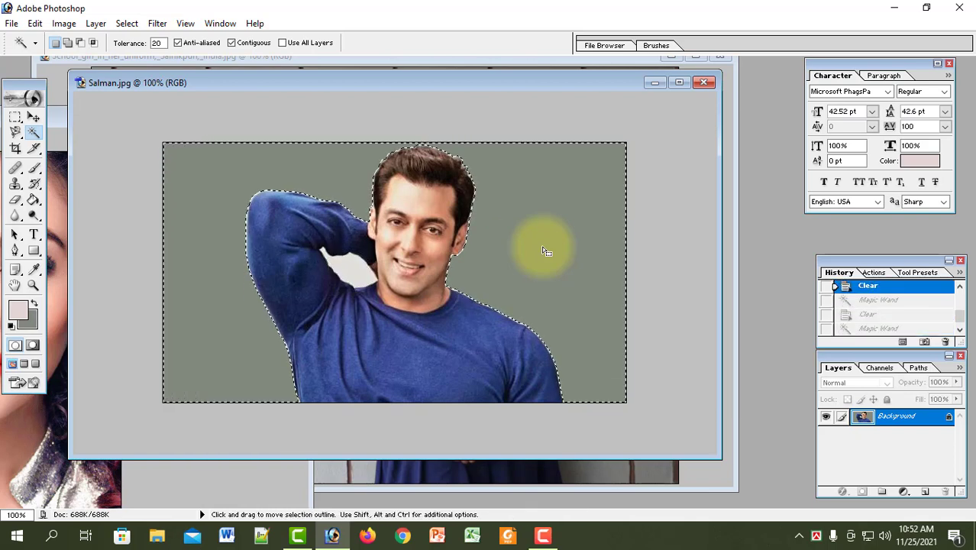
key(ctrl+shift+z)
key(ctrl+shift+z)
key(ctrl+shift+z)
key(ctrl+shift+z)
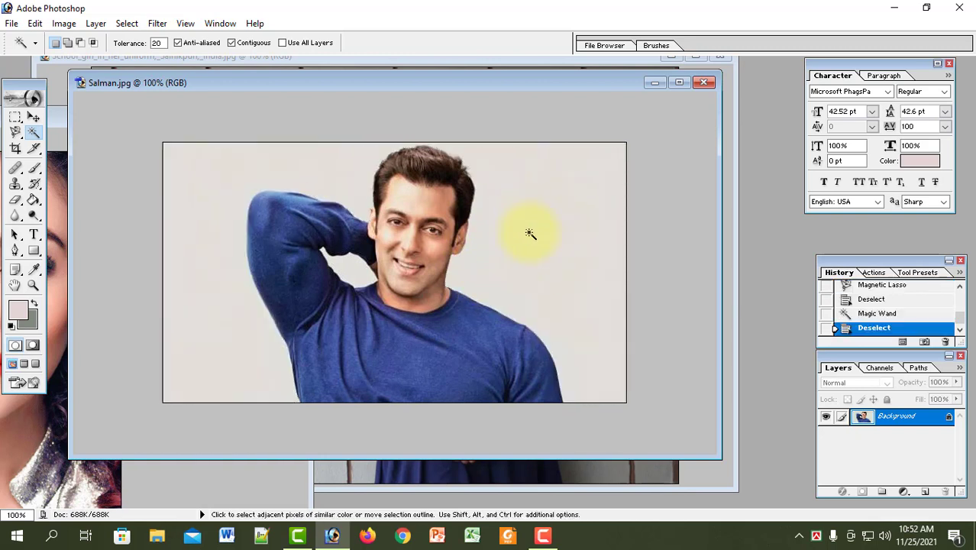
drag(455, 79, 695, 81)
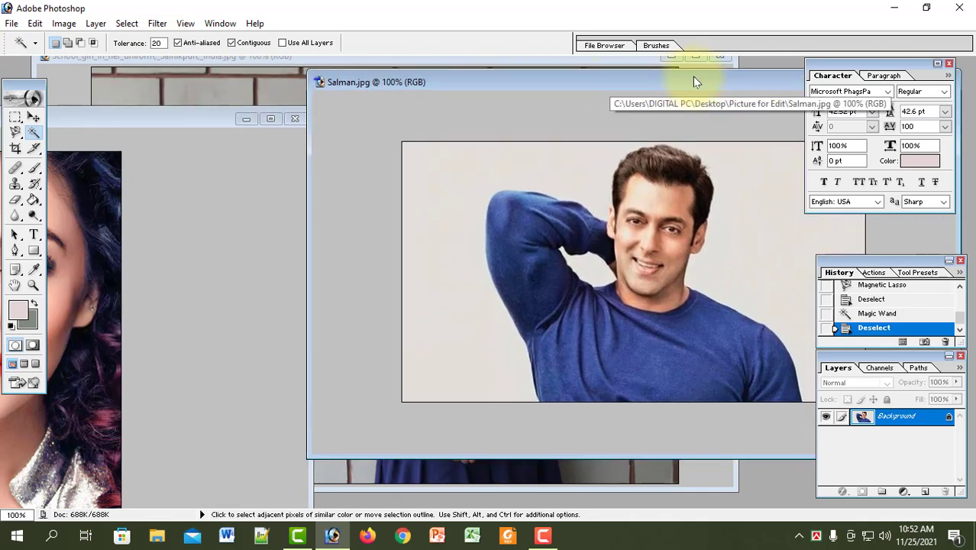
drag(200, 119, 2, 252)
click(34, 118)
click(702, 272)
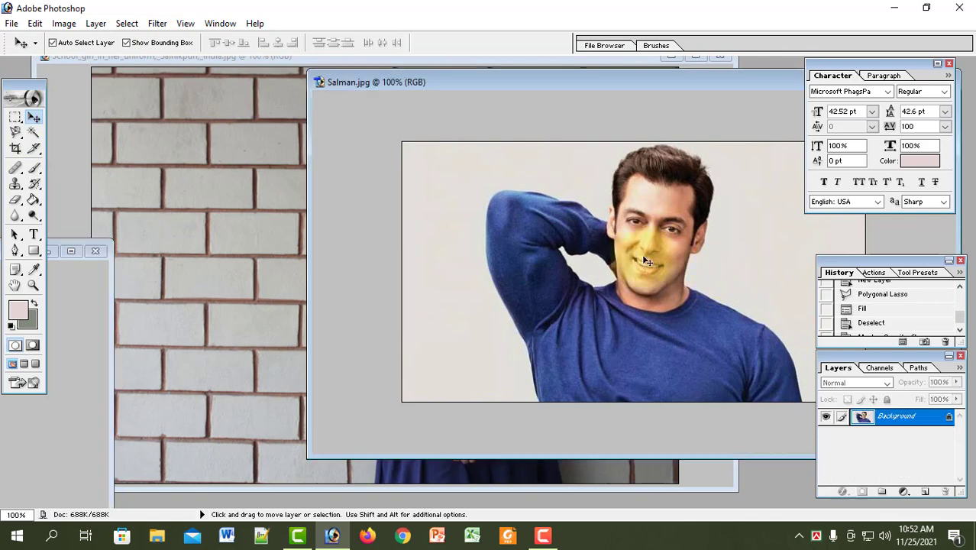
drag(405, 267, 359, 221)
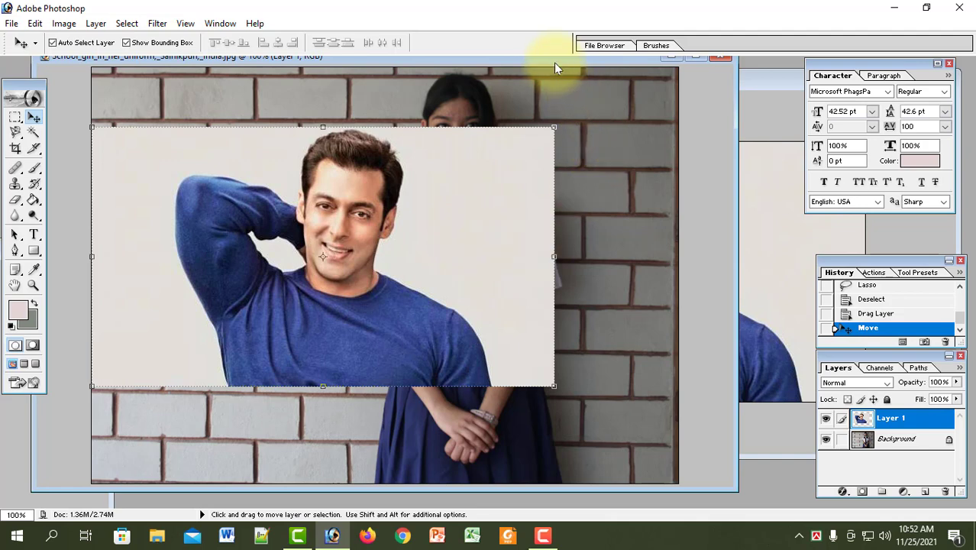
drag(556, 60, 421, 86)
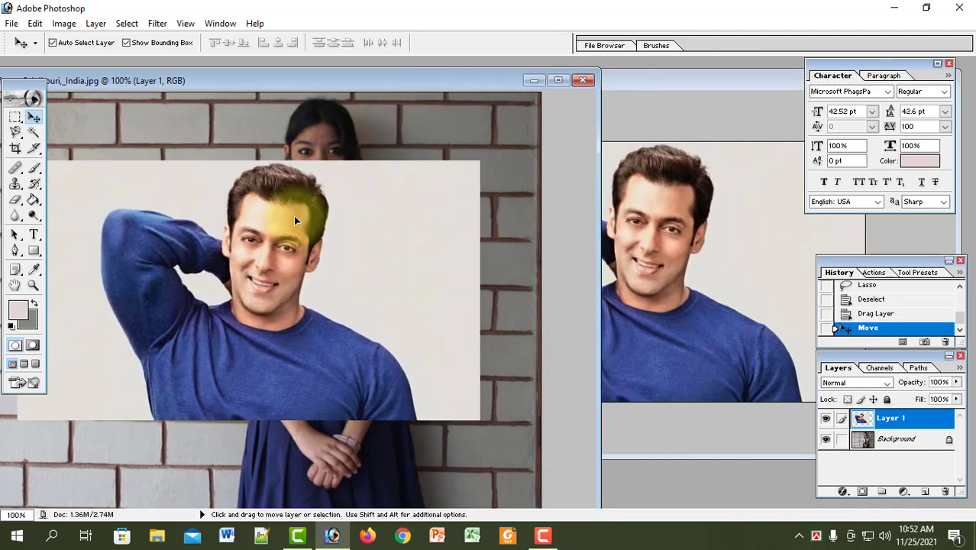
drag(925, 419, 946, 491)
click(715, 191)
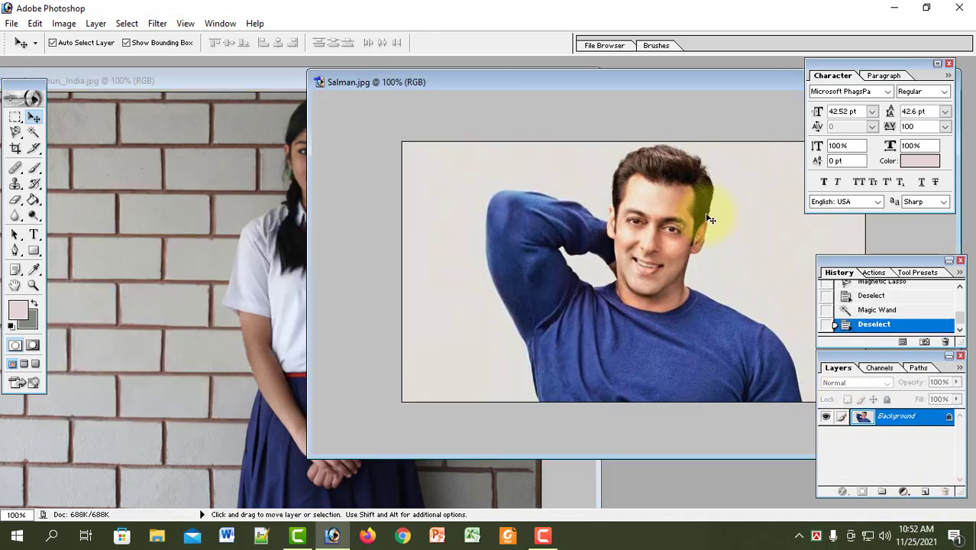
drag(667, 81, 563, 80)
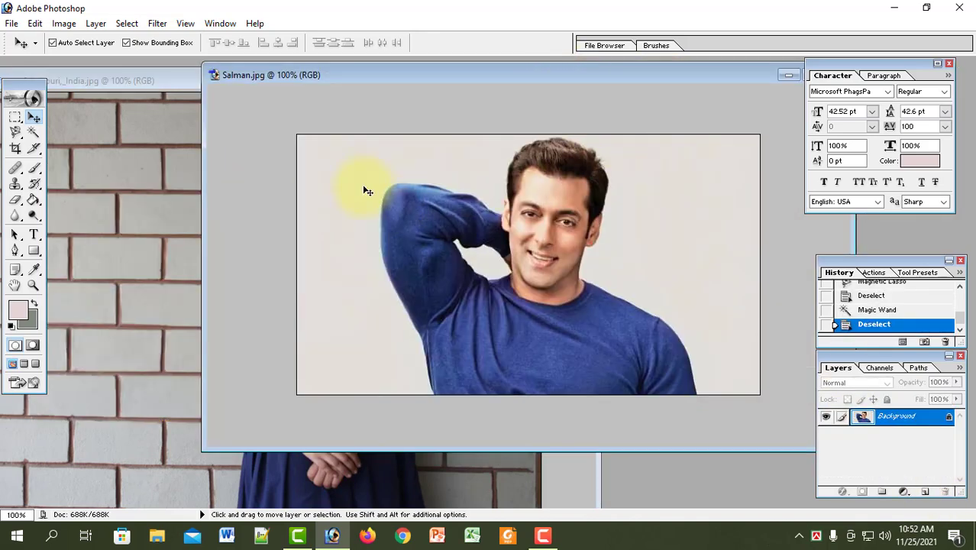
Step: Convert Background to Layer 0 and delete the Magic Wand–selected backdrop to transparency
click(35, 132)
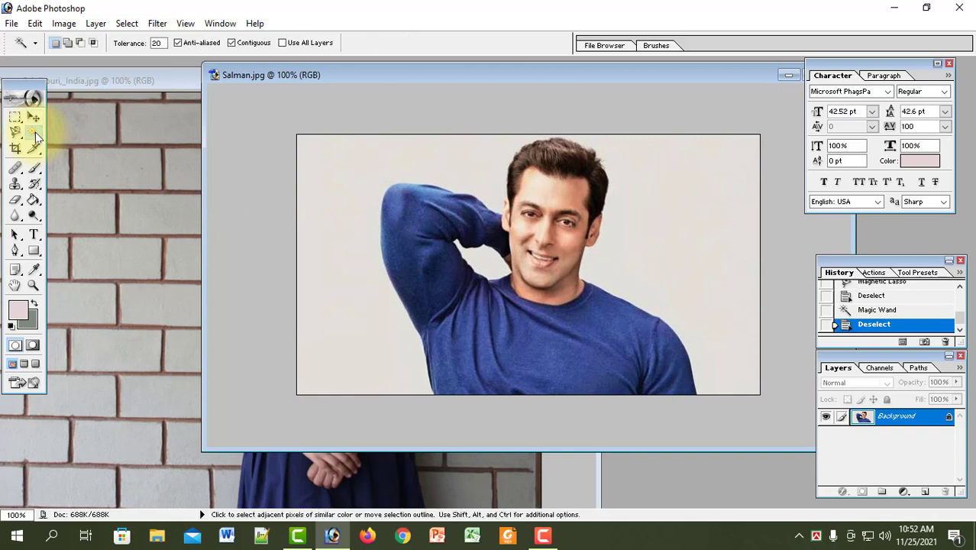
click(357, 169)
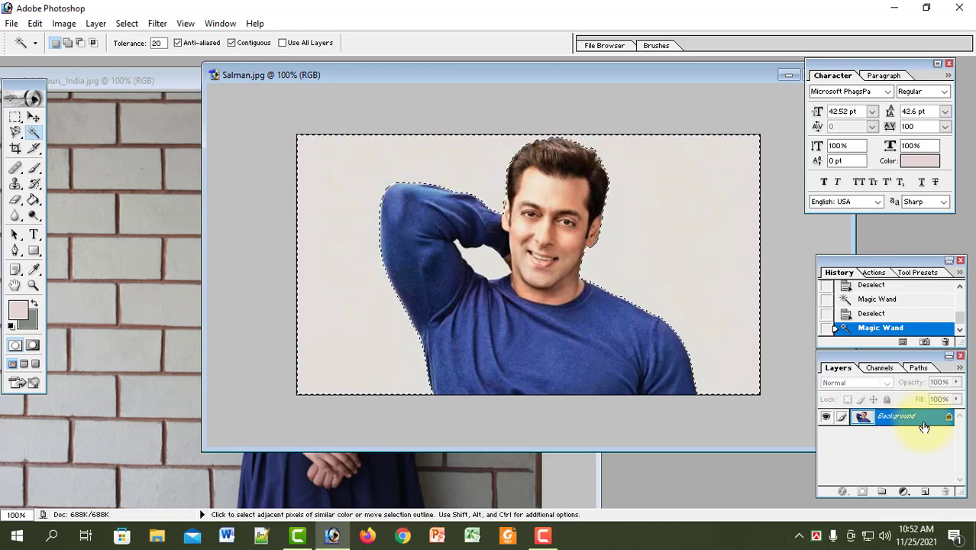
double_click(889, 417)
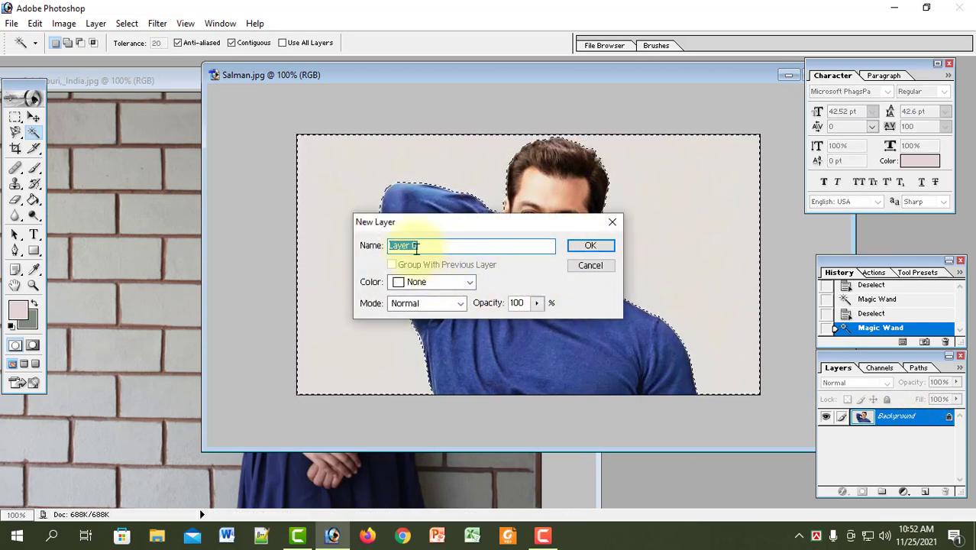
click(590, 250)
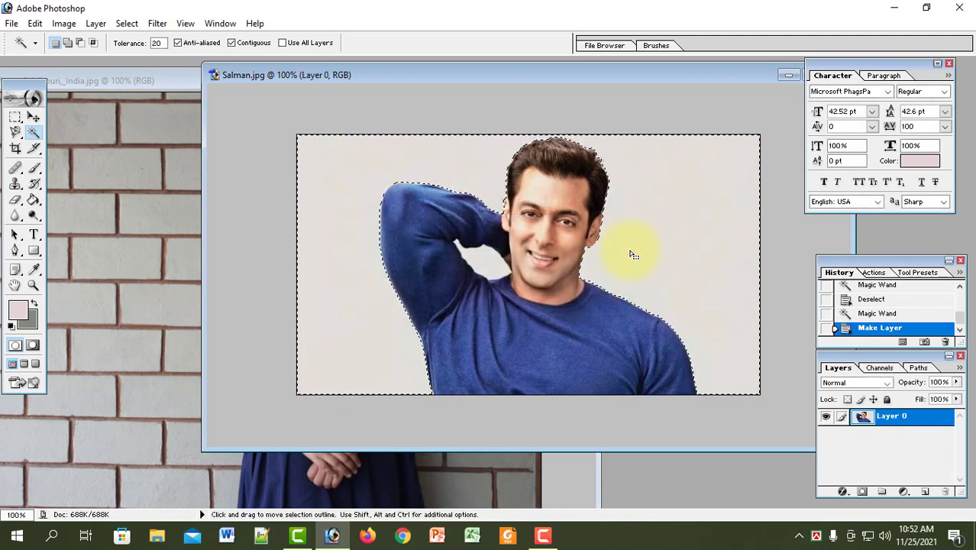
key(Delete)
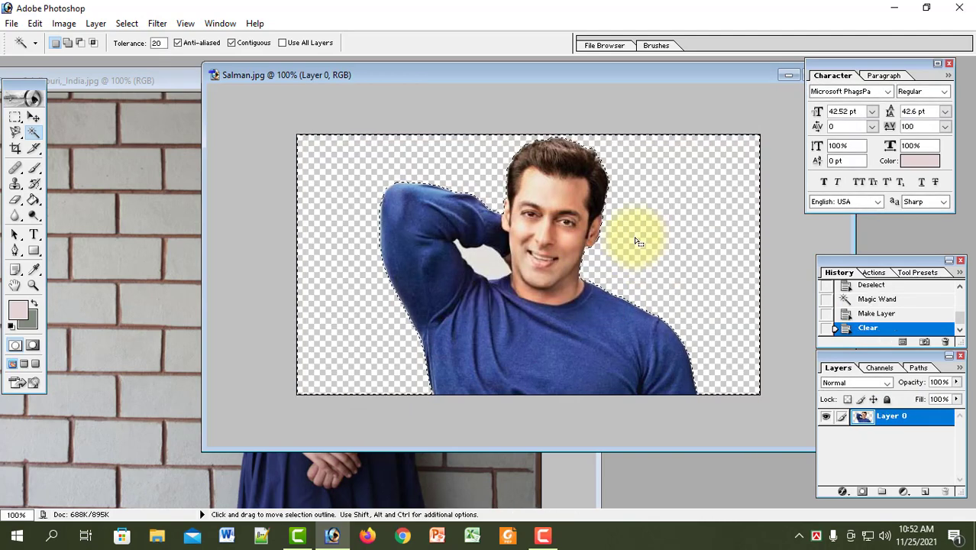
Step: Delete the gap under the arm to transparency and drop the selection
click(489, 267)
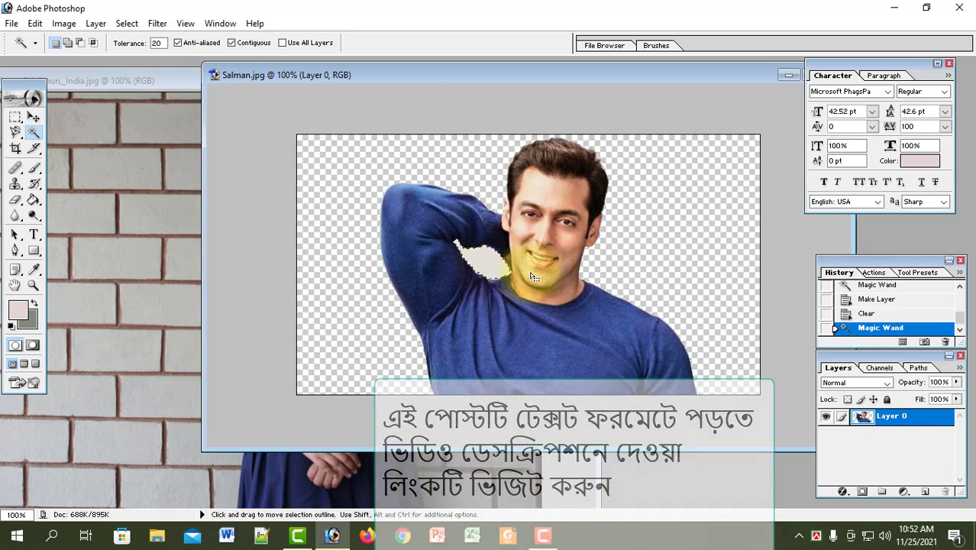
key(Delete)
click(695, 262)
key(ctrl+d)
click(684, 261)
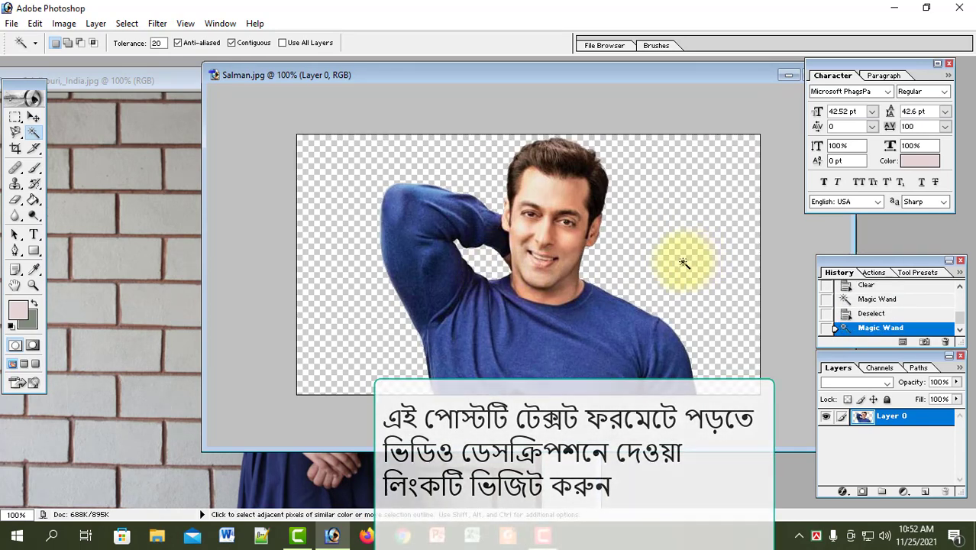
key(ctrl+d)
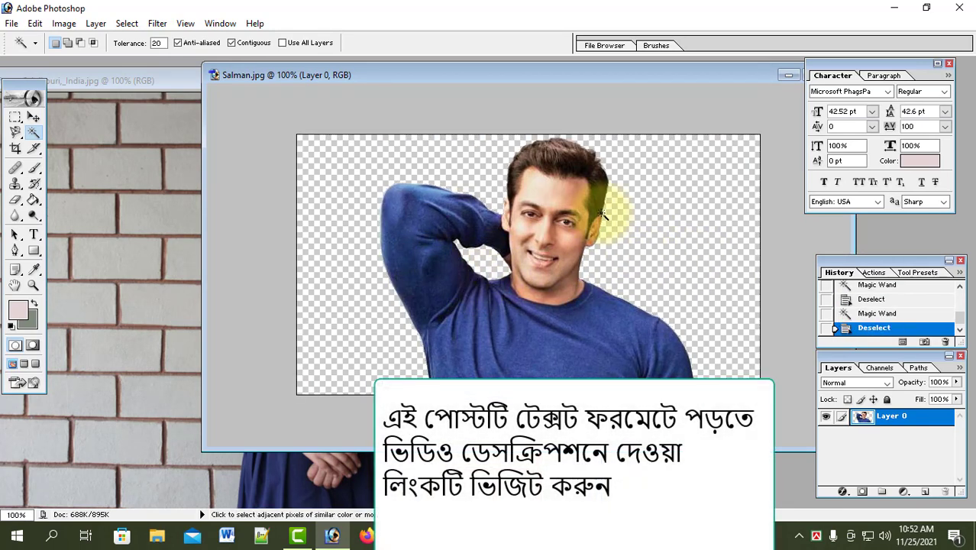
drag(506, 76, 402, 76)
click(12, 23)
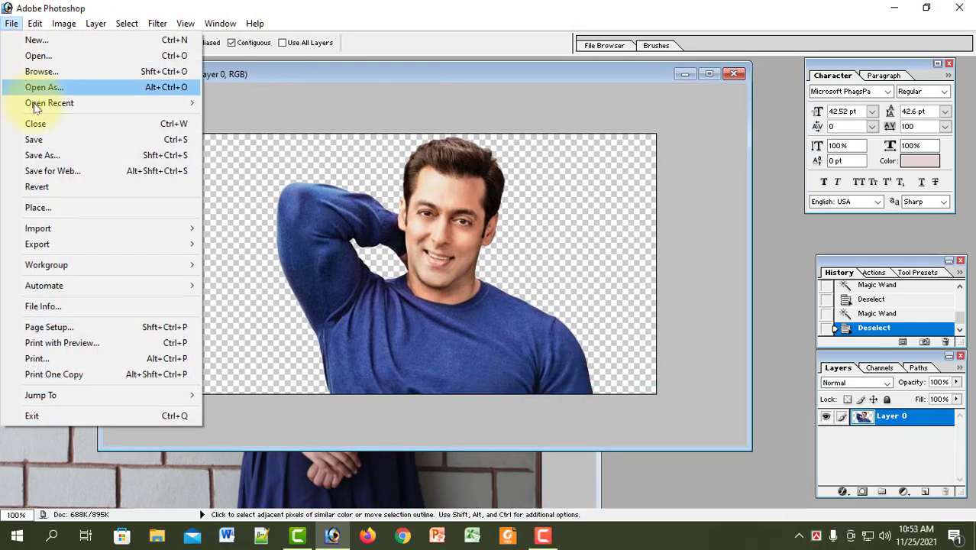
click(64, 157)
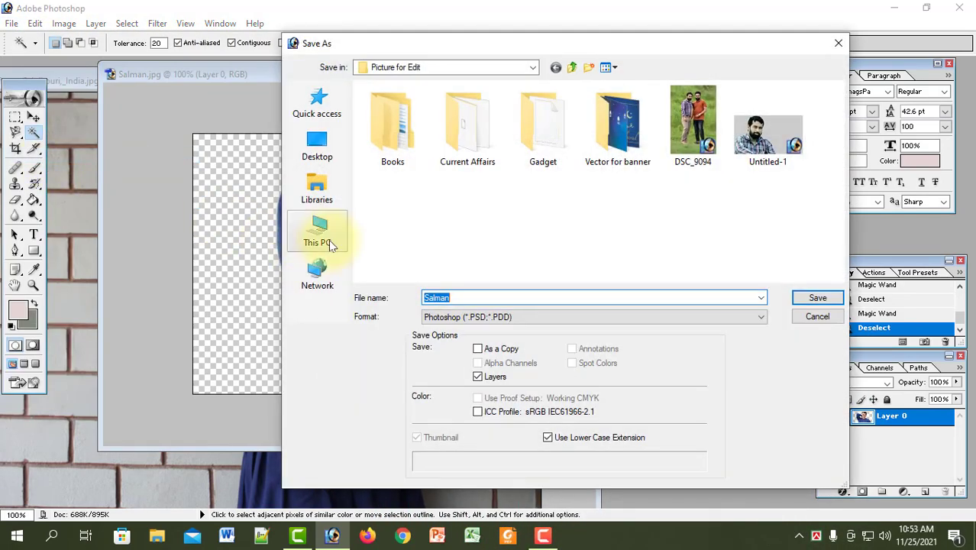
click(469, 317)
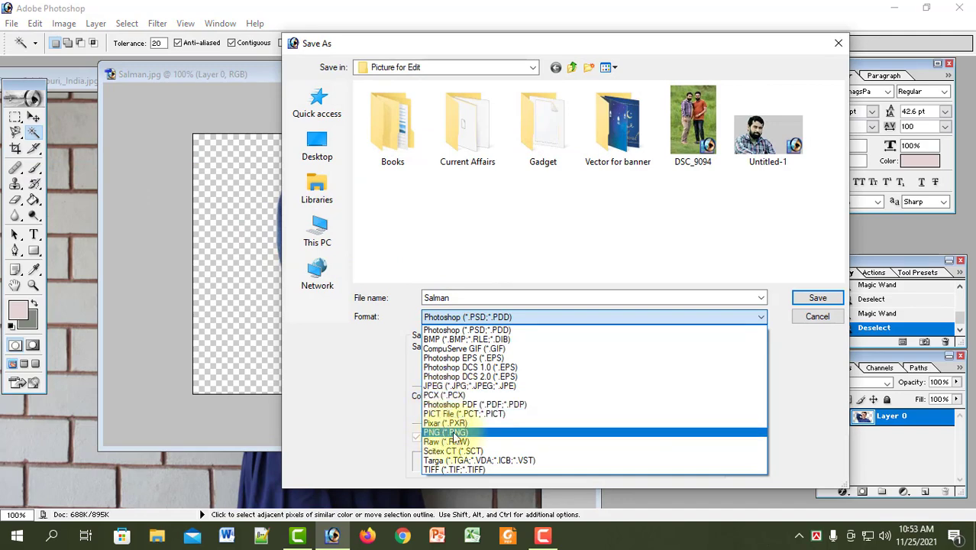
click(824, 321)
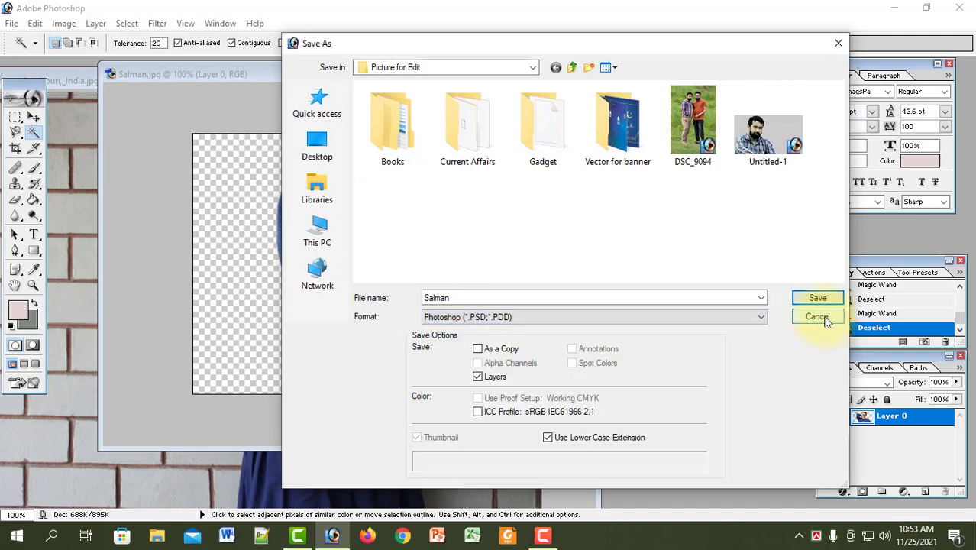
click(816, 317)
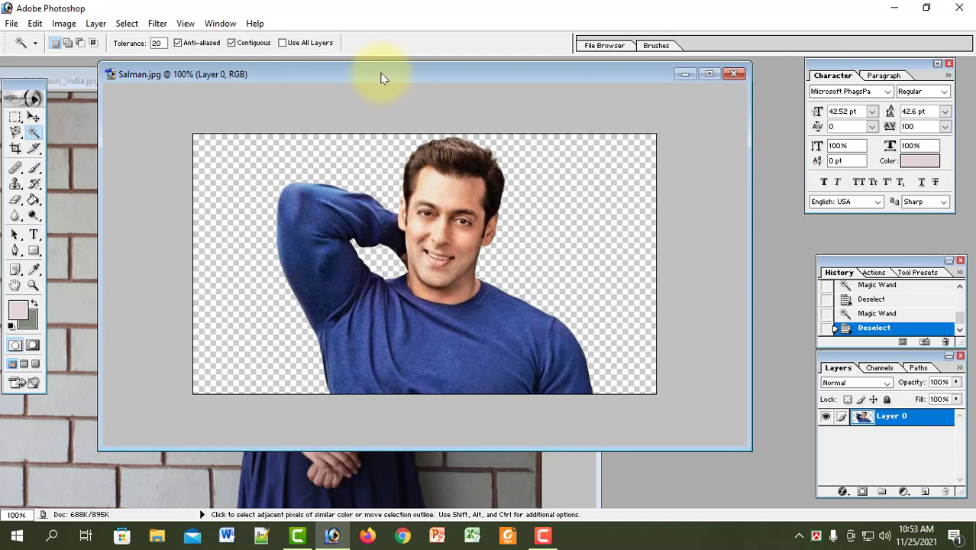
Step: Drag the cut-out man with the Move tool onto the schoolgirl photo as Layer 1
drag(381, 76, 656, 96)
click(33, 116)
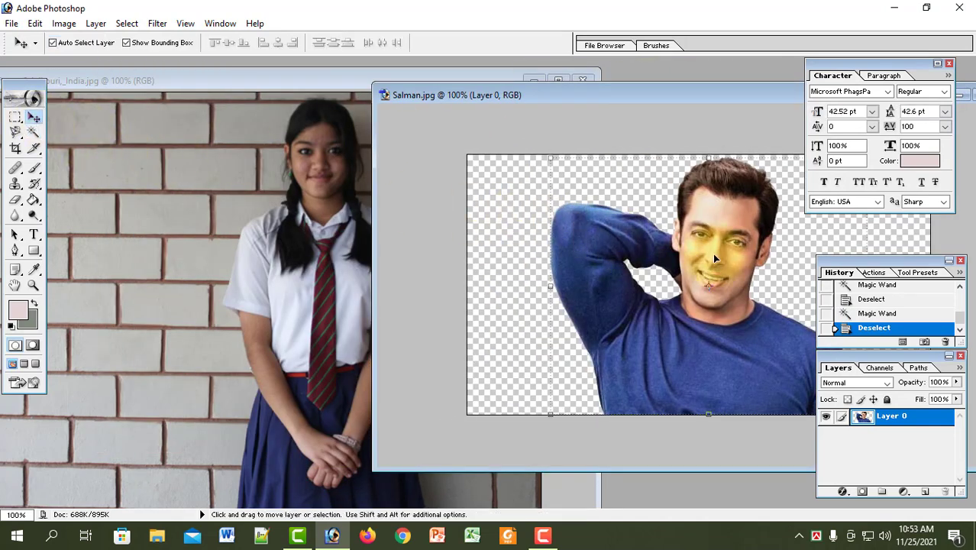
drag(714, 253, 272, 248)
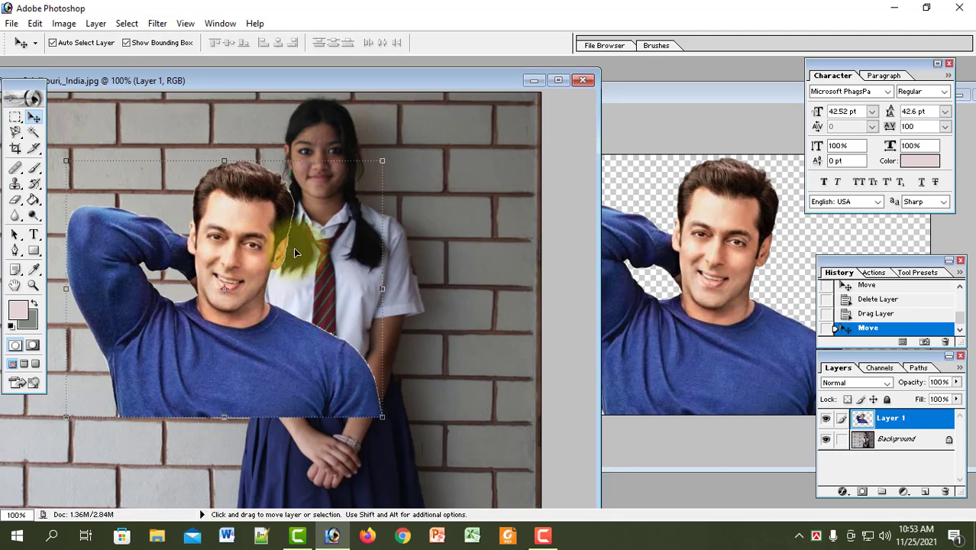
click(631, 286)
drag(592, 96, 495, 121)
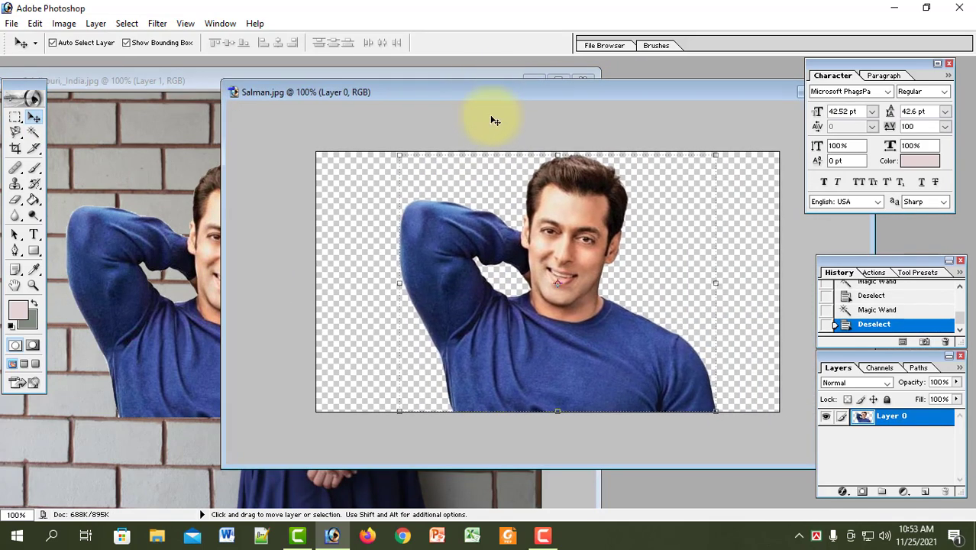
Step: Undo twice to before the background was cleared and drop the selection
key(ctrl+alt+z)
key(ctrl+alt+z)
key(ctrl+alt+z)
key(ctrl+alt+z)
key(ctrl+alt+z)
key(ctrl+alt+z)
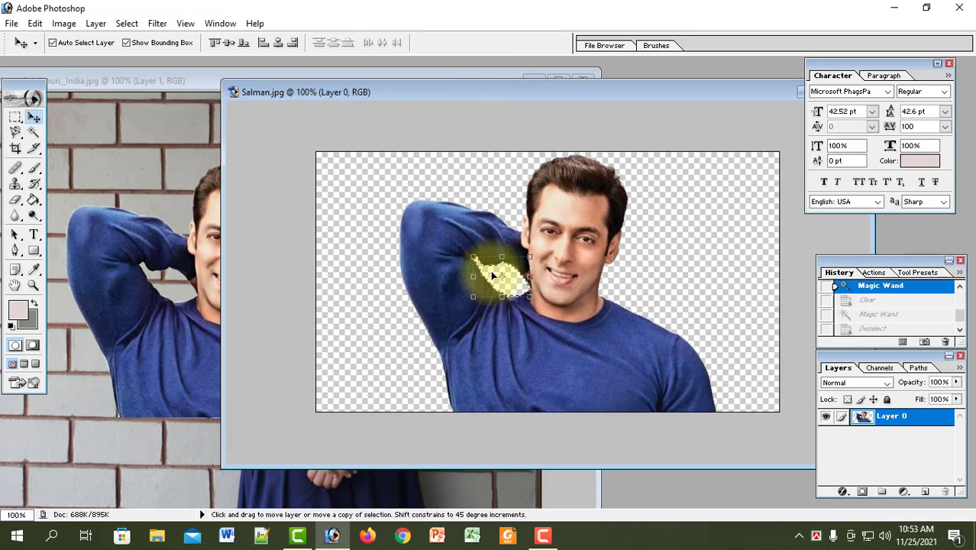
key(ctrl+alt+z)
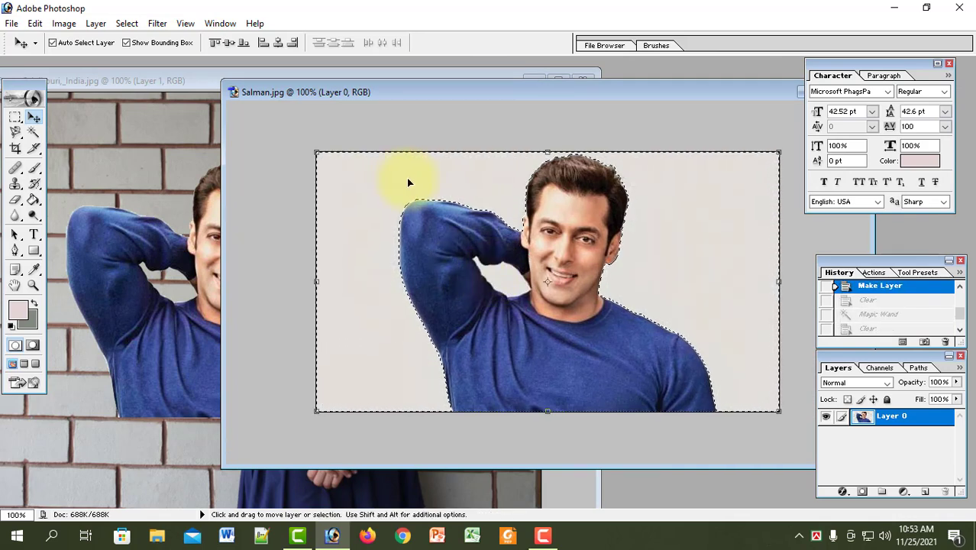
click(34, 131)
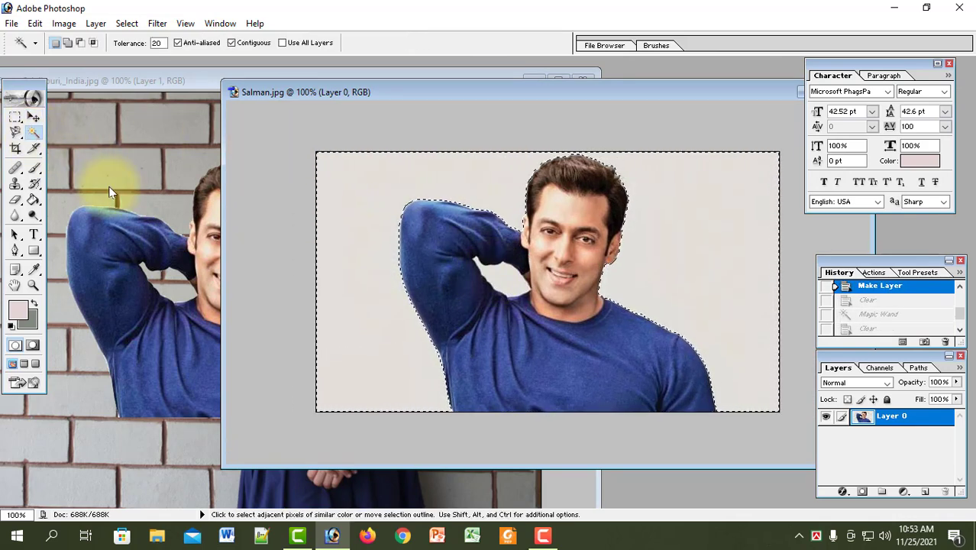
key(ctrl+d)
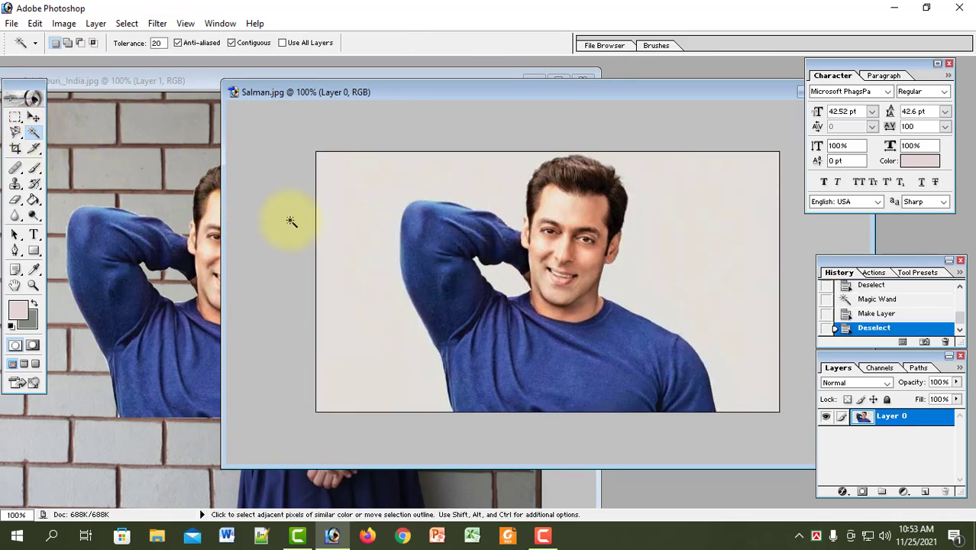
Step: Magic Wand the light background and use Select Inverse until only the man is selected
click(379, 184)
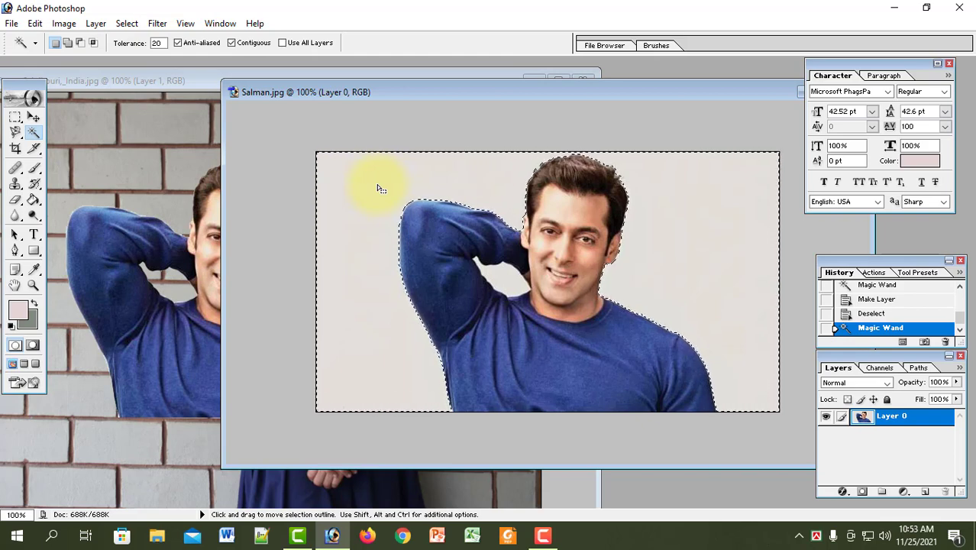
key(ctrl+shift+i)
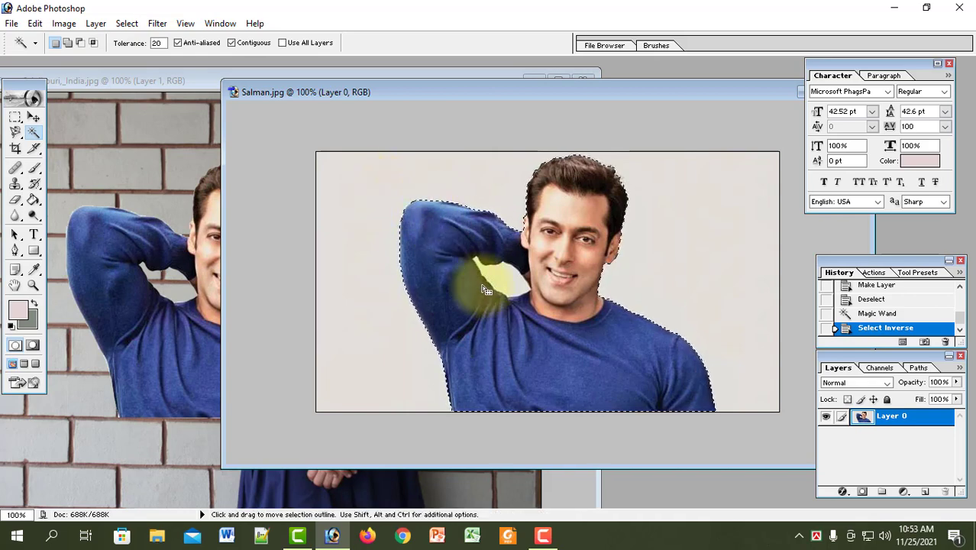
right_click(566, 334)
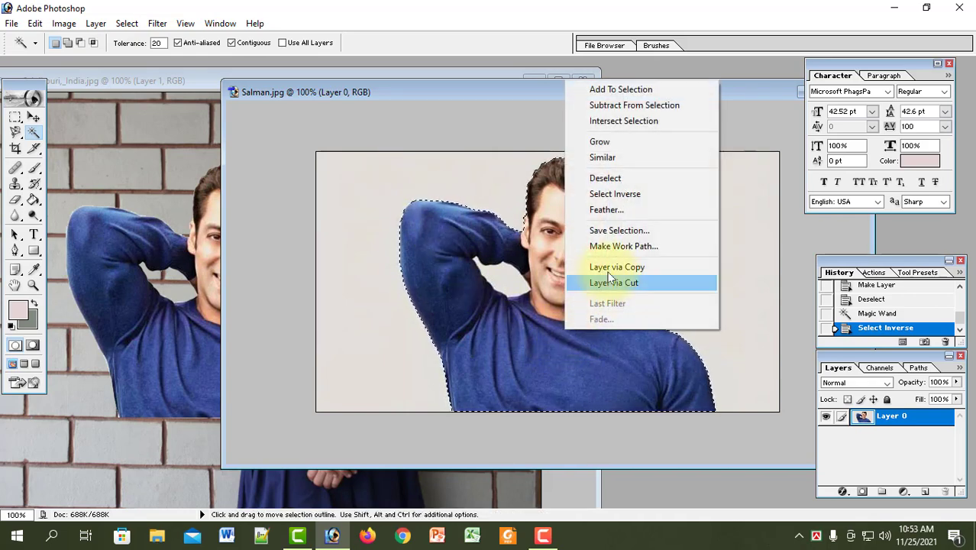
click(645, 194)
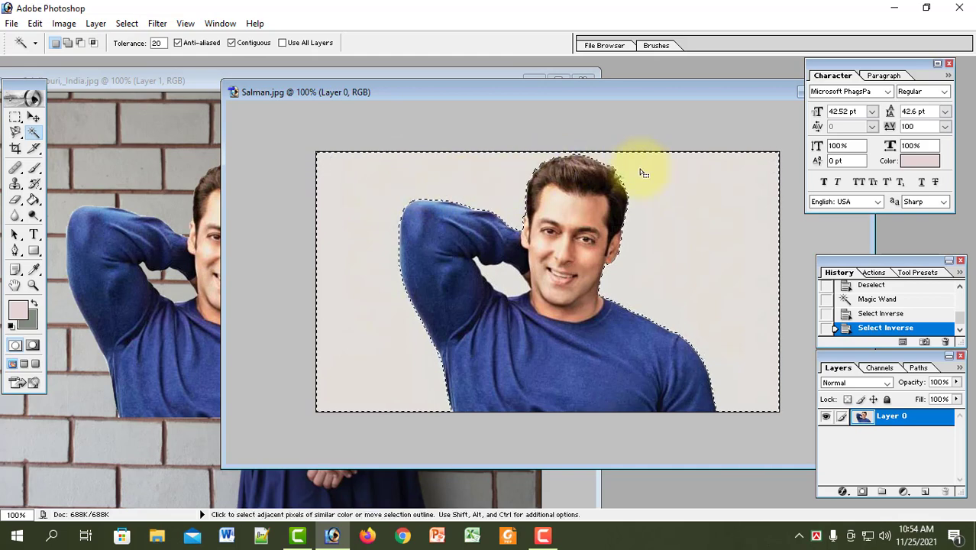
right_click(677, 212)
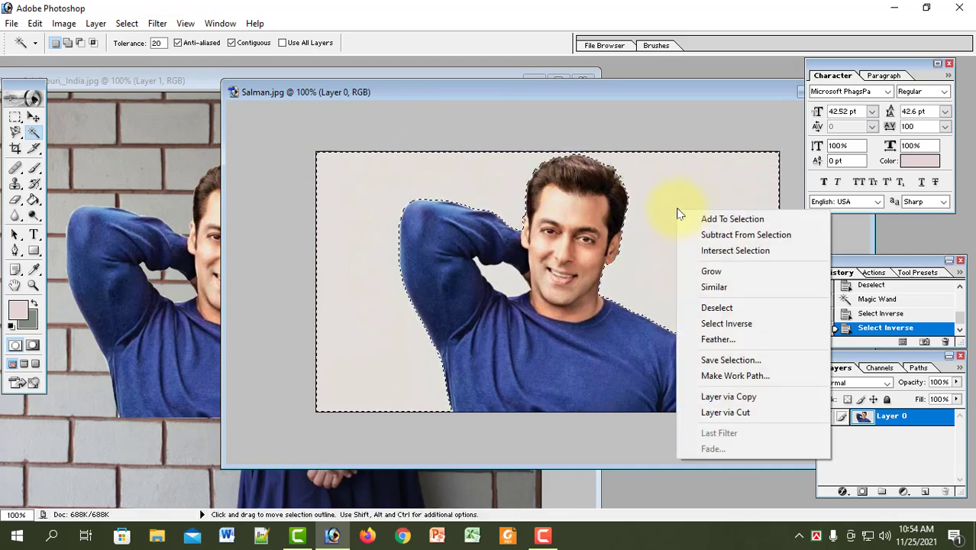
click(724, 326)
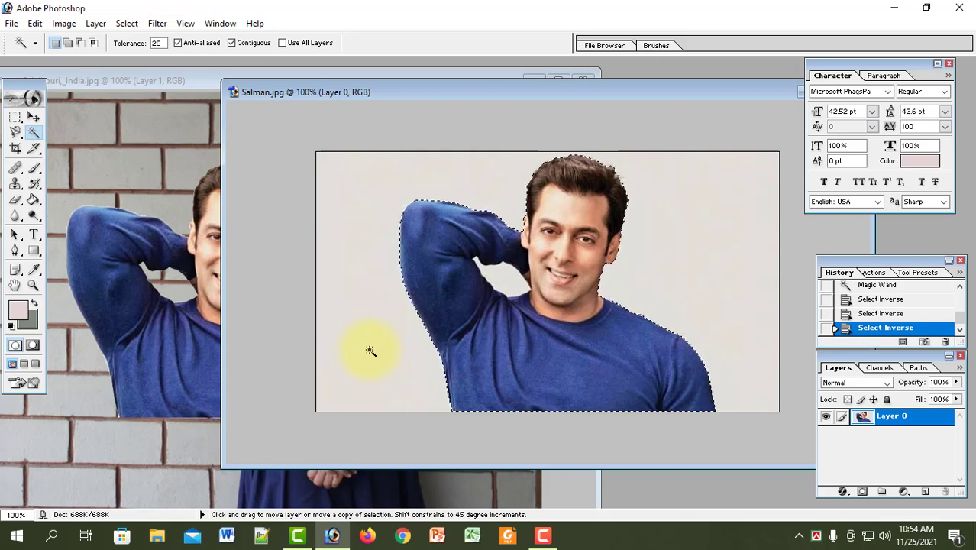
Step: Drag the selected man onto the Kasturi_India brick-wall photo as Layer 2
drag(527, 337, 346, 298)
click(33, 116)
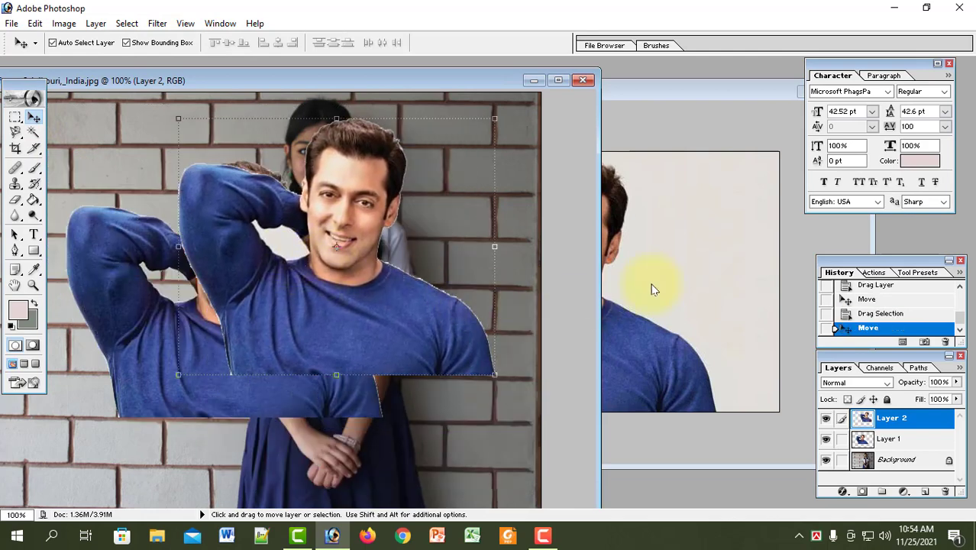
click(674, 279)
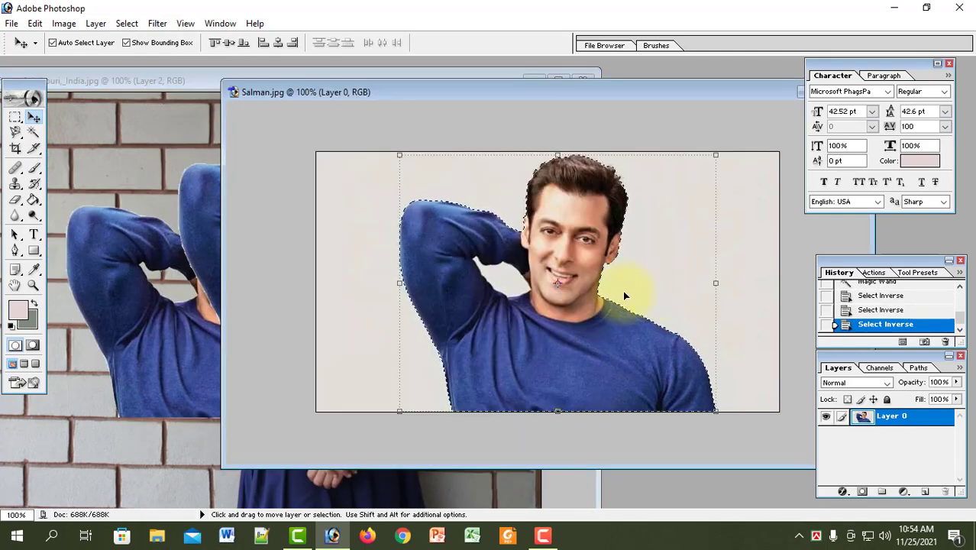
drag(427, 92, 118, 103)
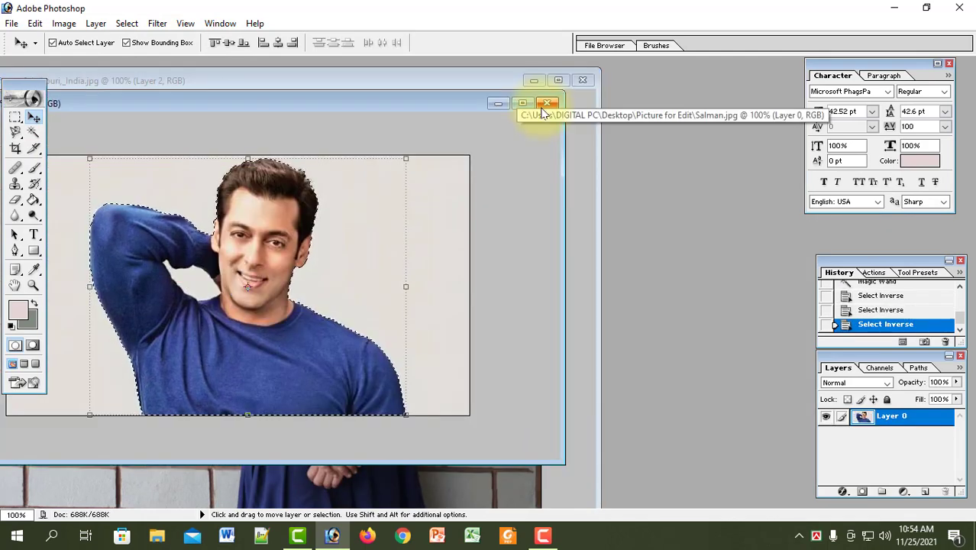
Step: Close Salman.jpg without saving and bring up the Open dialog
click(547, 102)
click(492, 212)
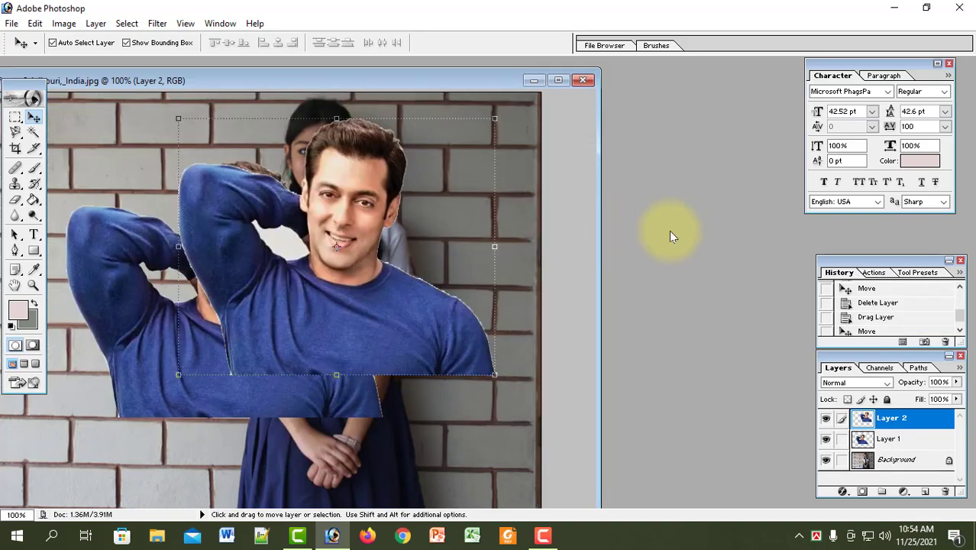
double_click(672, 234)
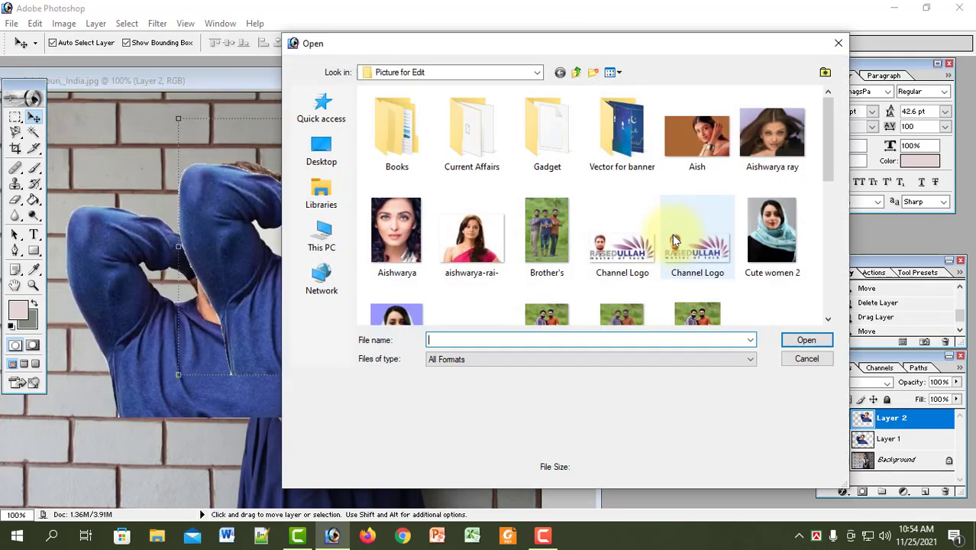
Step: Open the image Cute women 2.jpg
click(768, 227)
click(806, 340)
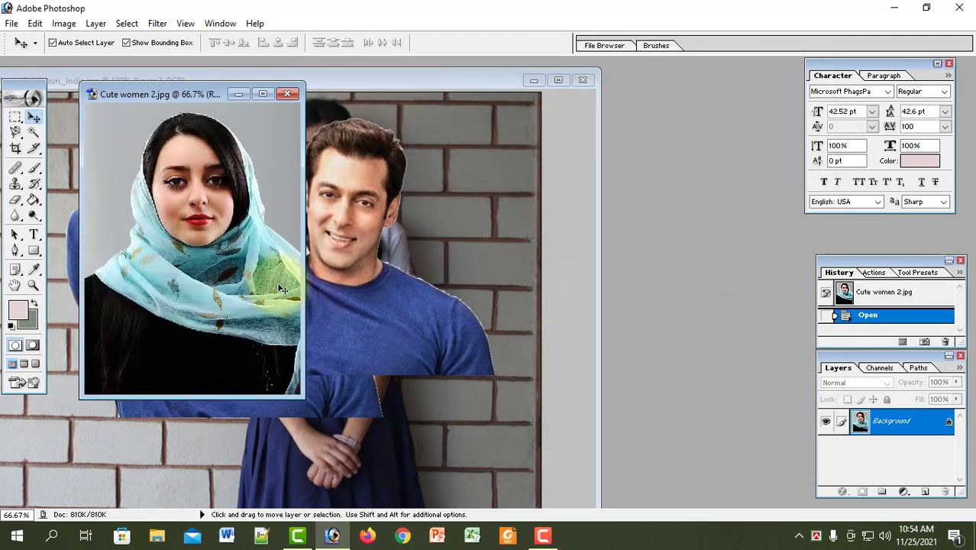
drag(305, 396, 743, 507)
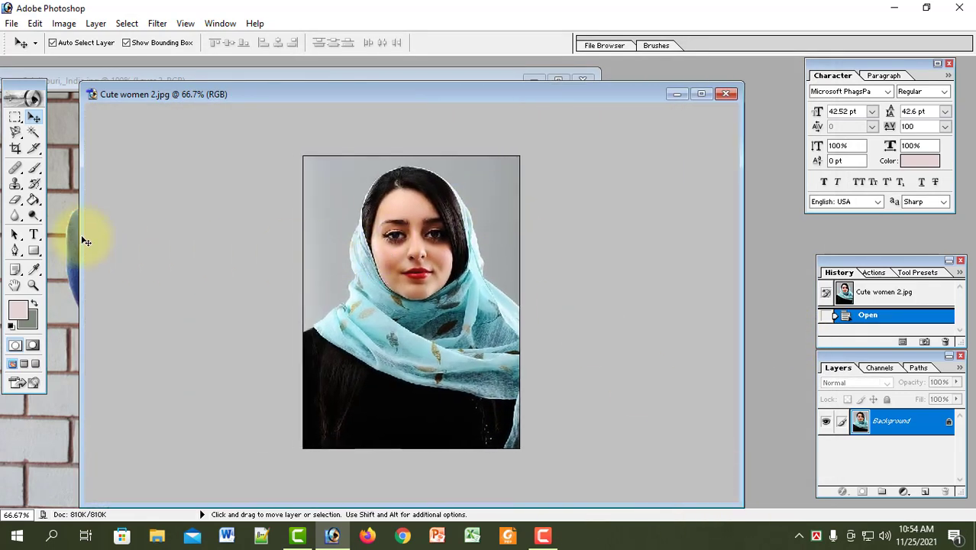
Step: Select the grey backdrop with the Magic Wand, adding the missed right-edge strip with the Lasso
click(31, 135)
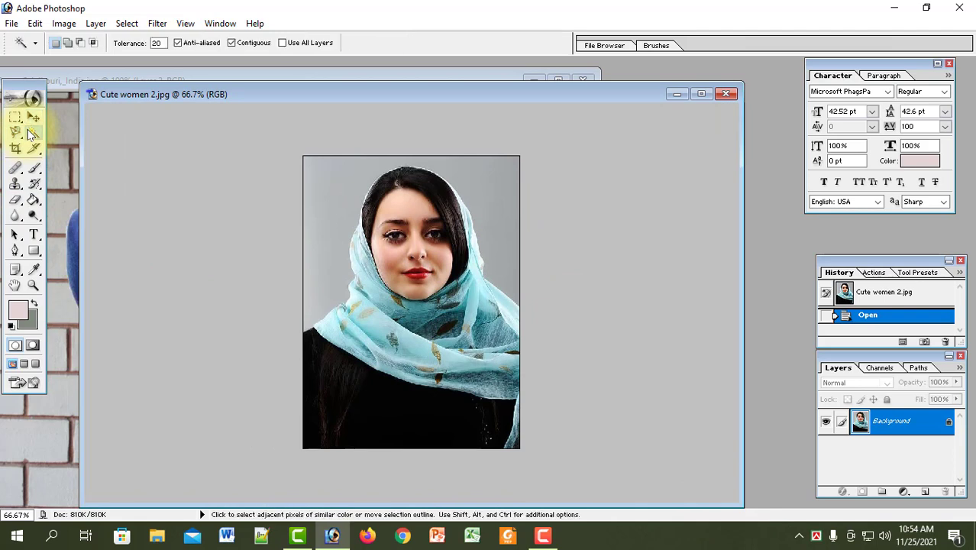
click(340, 179)
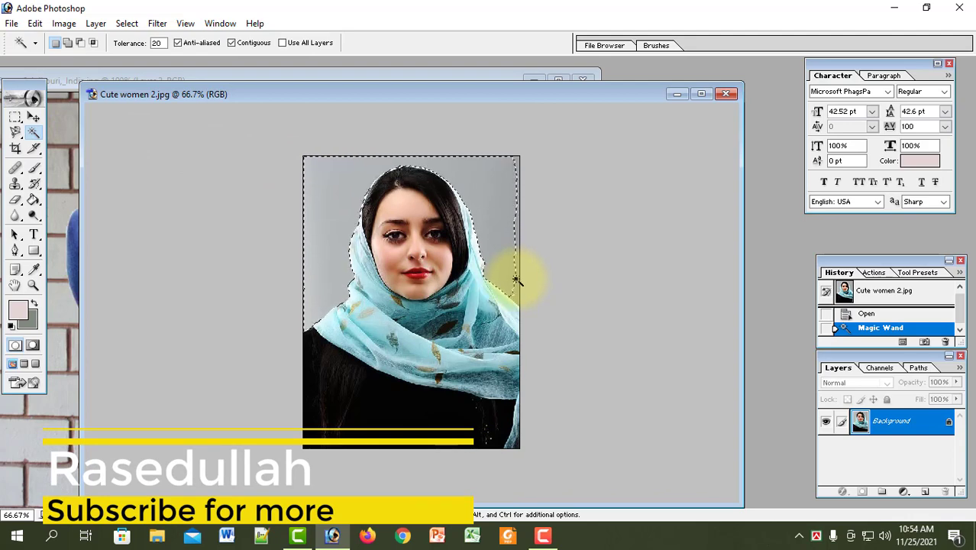
click(15, 132)
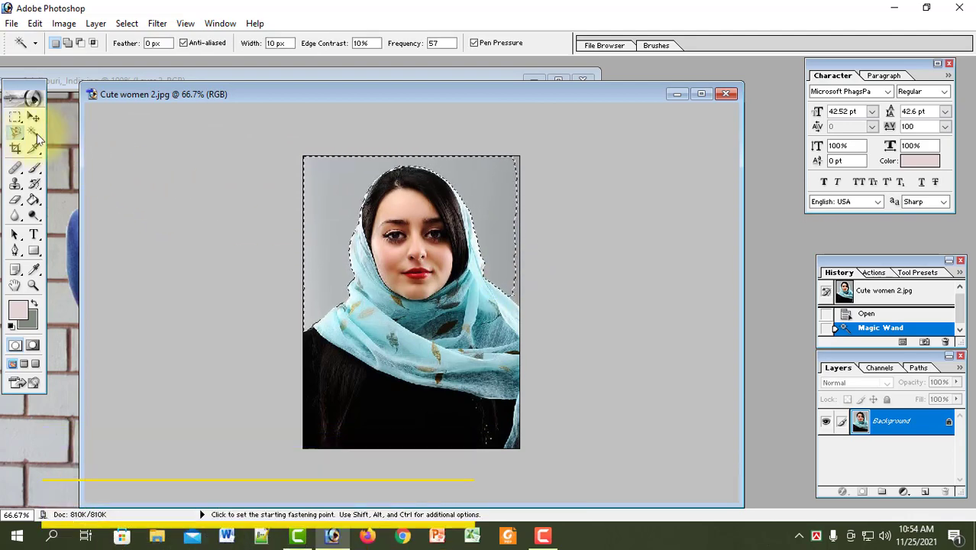
key(shift+l)
click(67, 43)
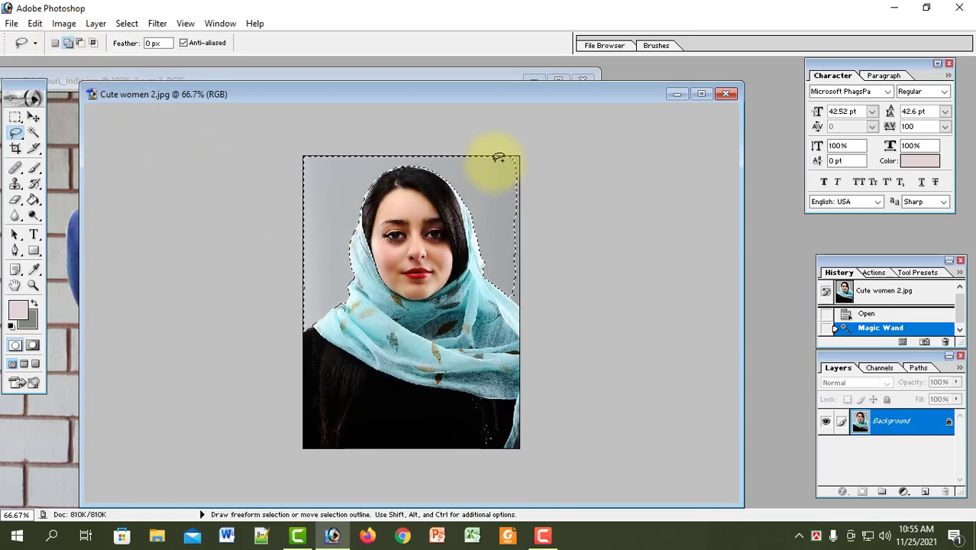
mouse_move(498, 152)
mouse_down()
mouse_move(505, 265)
mouse_move(528, 304)
mouse_move(552, 203)
mouse_move(509, 146)
mouse_up()
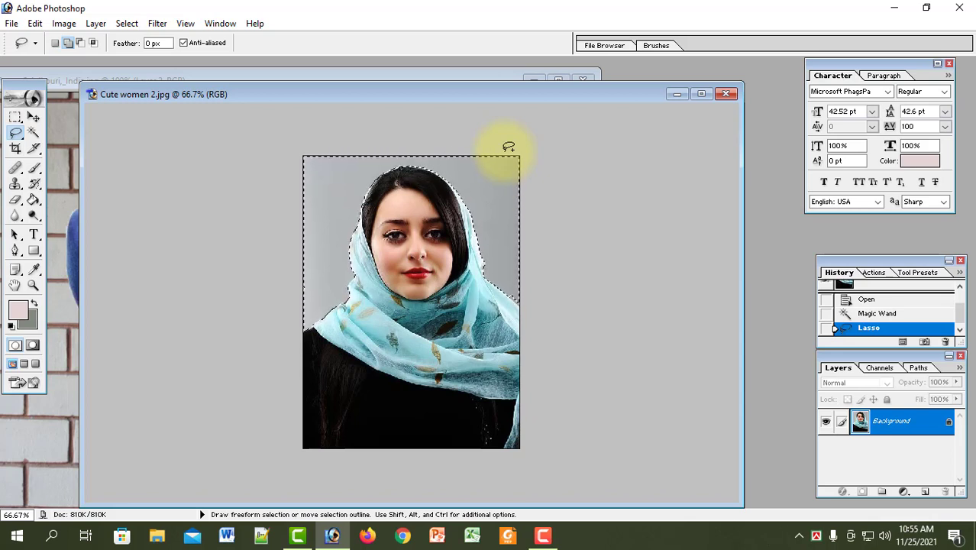
Step: Set the background colour to light purple #A28FD1 and fill the selected backdrop with it
click(28, 327)
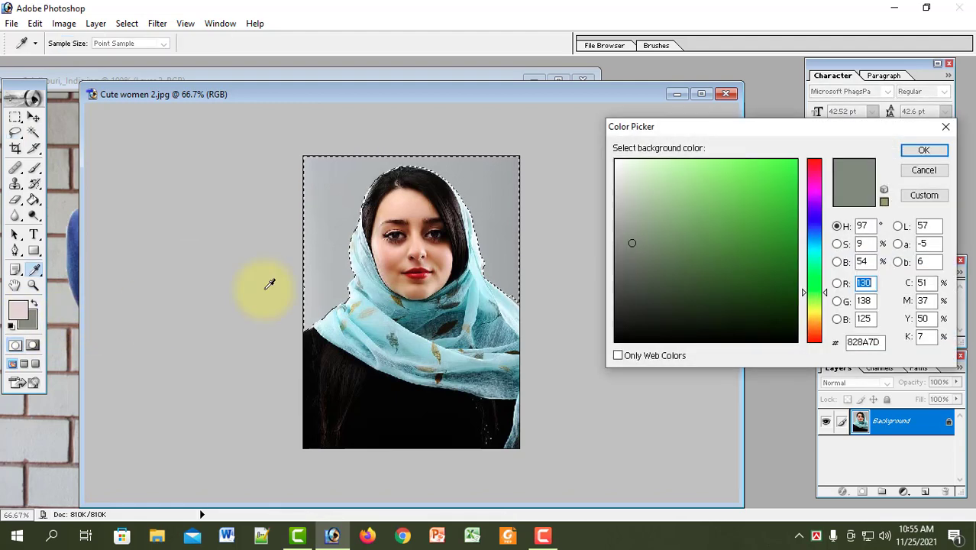
click(820, 214)
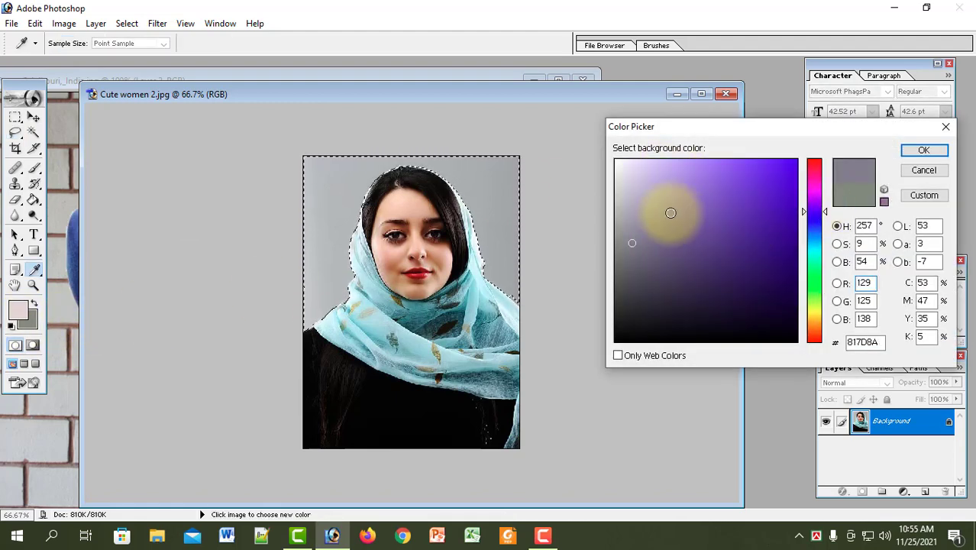
click(646, 201)
click(672, 191)
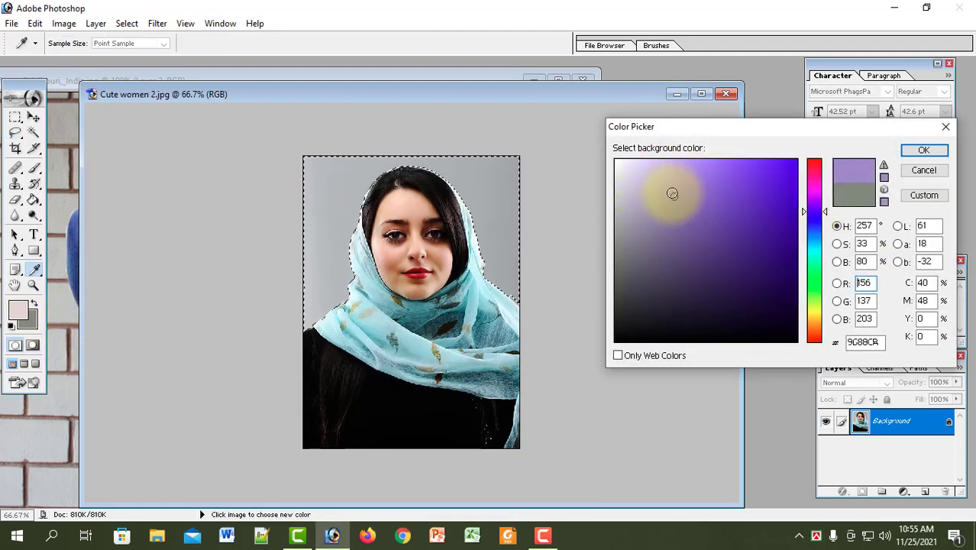
click(921, 151)
key(Delete)
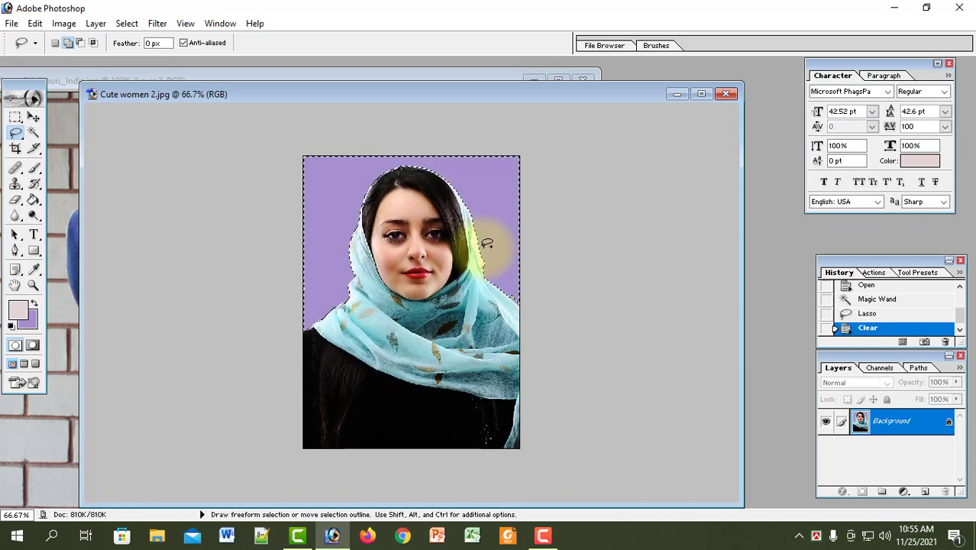